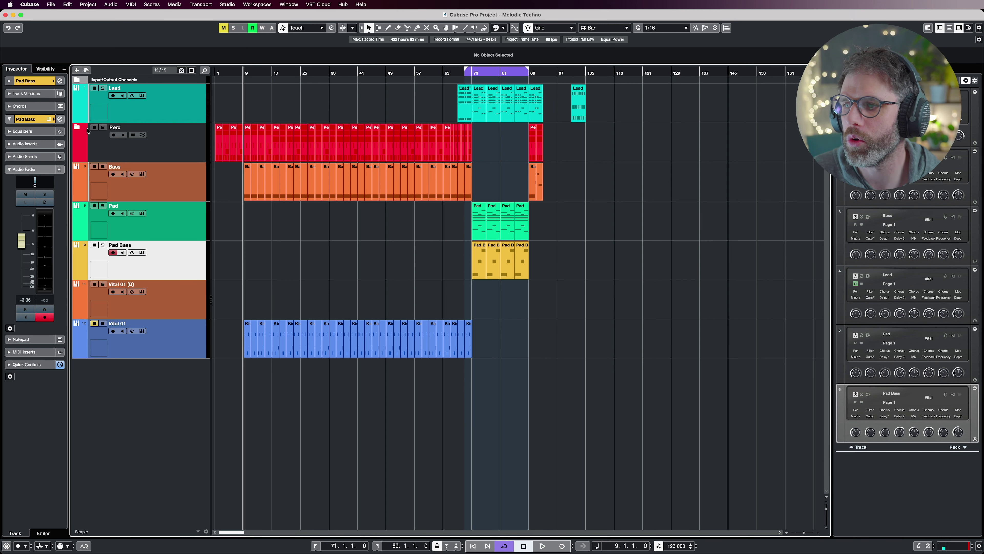
Make Lead the active, record-enabled track with its settings in the Inspector
click(176, 109)
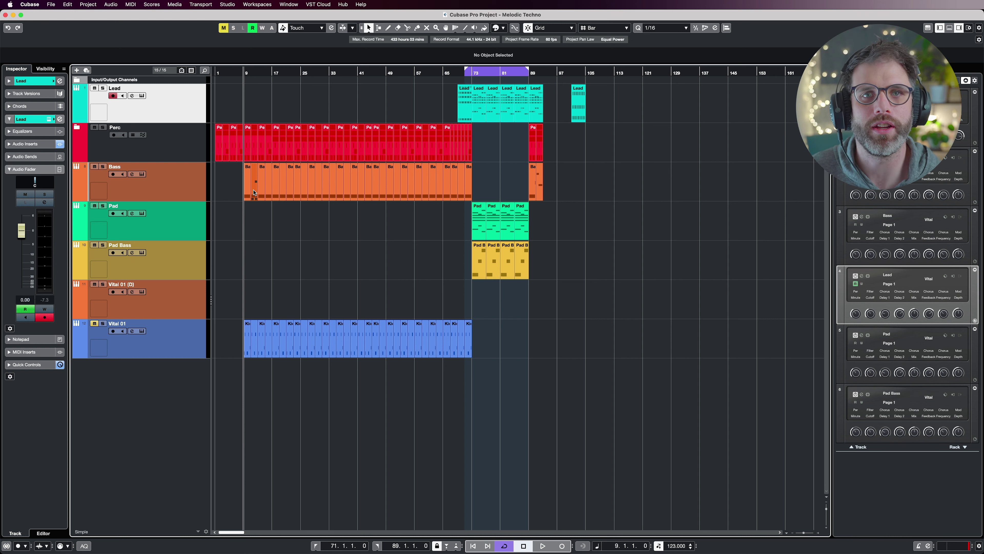
Solo the Bass track, play from bar 9, and make Bass the active track
click(103, 167)
key(KP_1)
key(space)
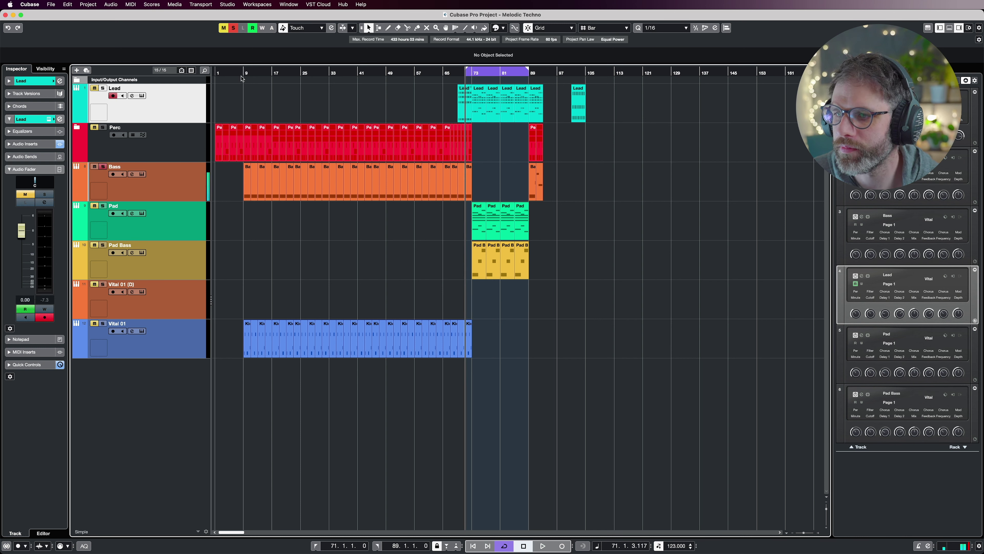
click(243, 73)
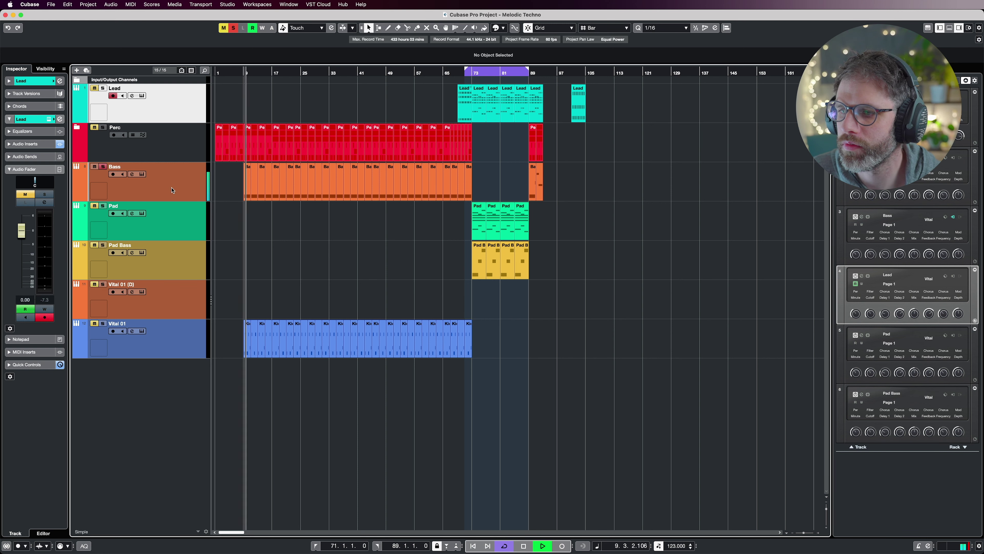
click(155, 190)
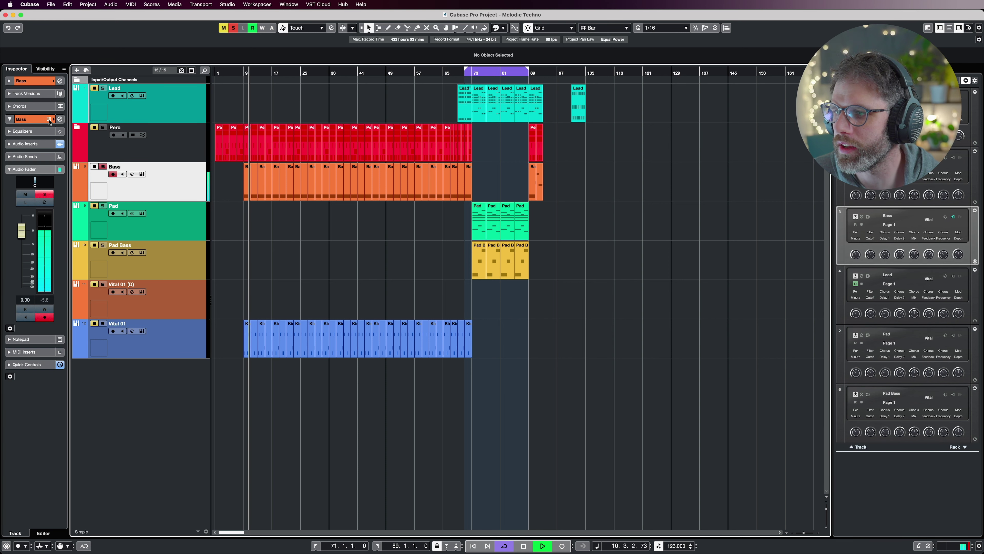
Open the Bass track's Vital synth, stop playback, and check the Effects page before returning to Voice
click(142, 174)
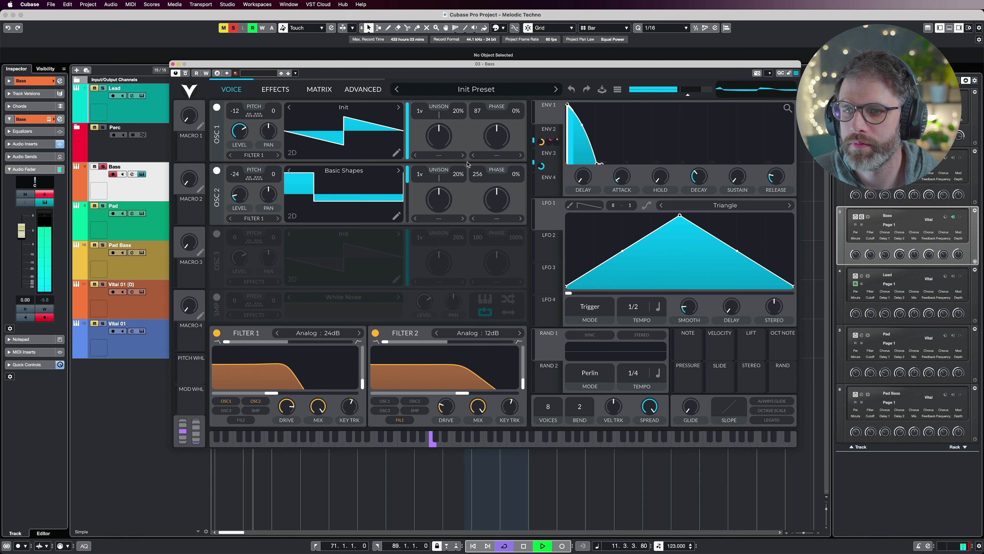
key(space)
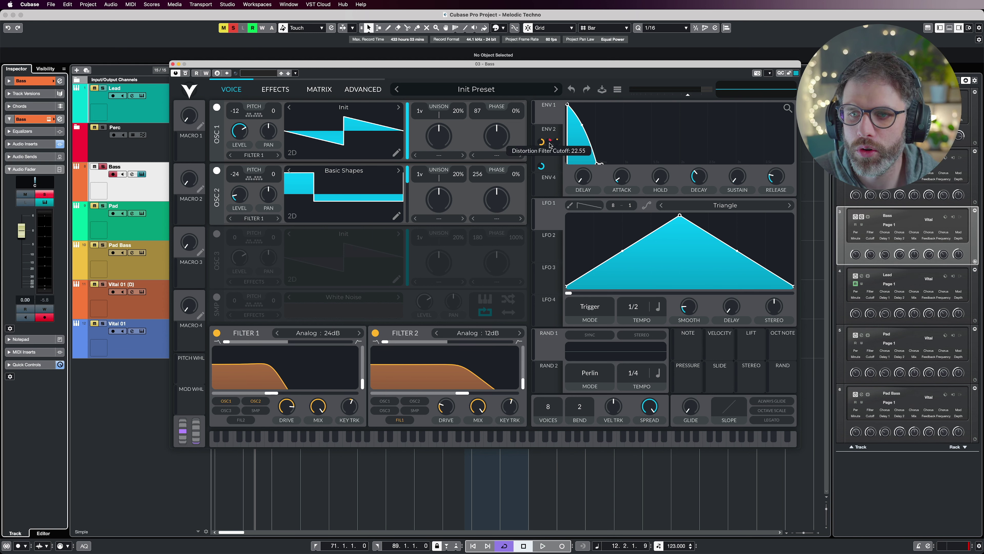
mouse_move(556, 144)
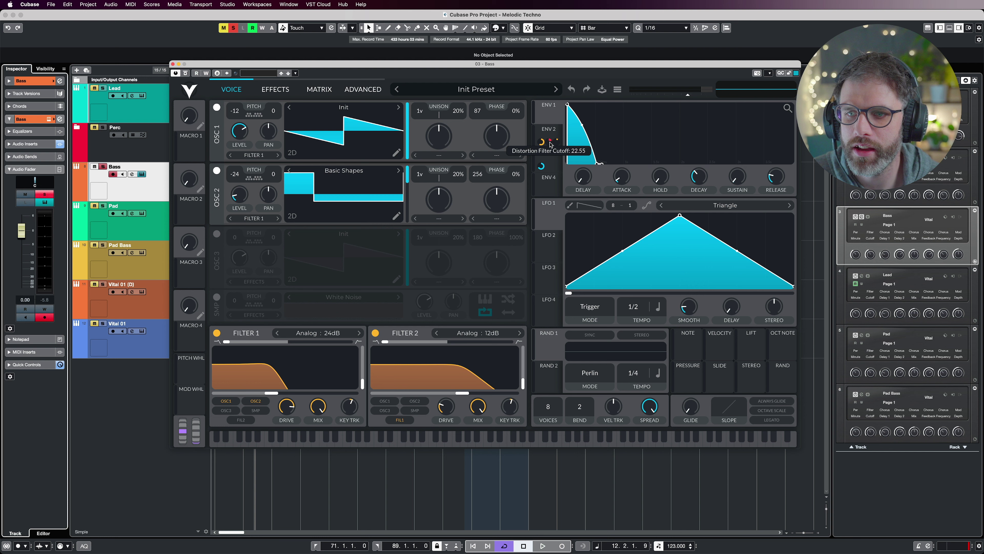
click(270, 90)
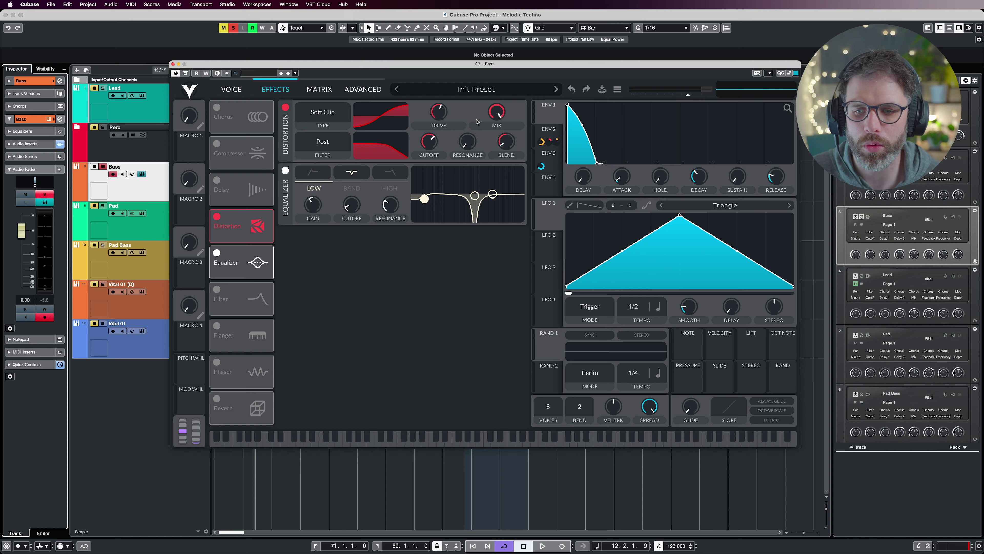
click(231, 89)
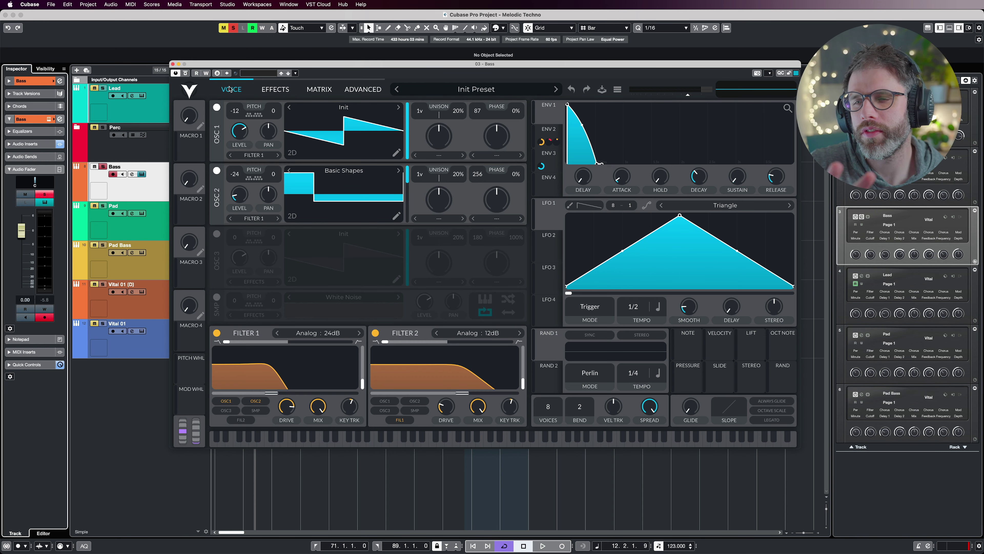
Close the Bass Vital window, unsolo Bass, and play the full arrangement from bar 9
click(172, 64)
click(103, 167)
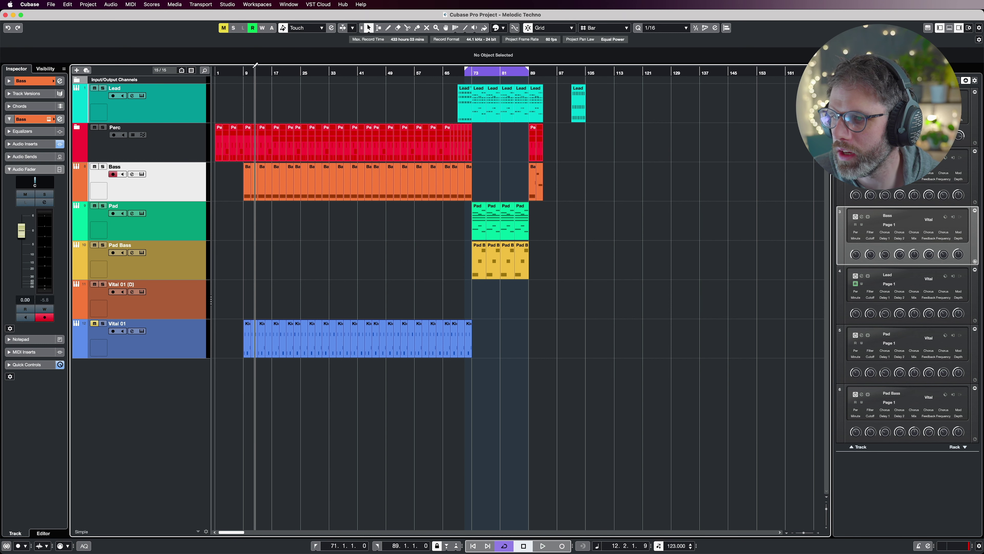
click(245, 72)
key(space)
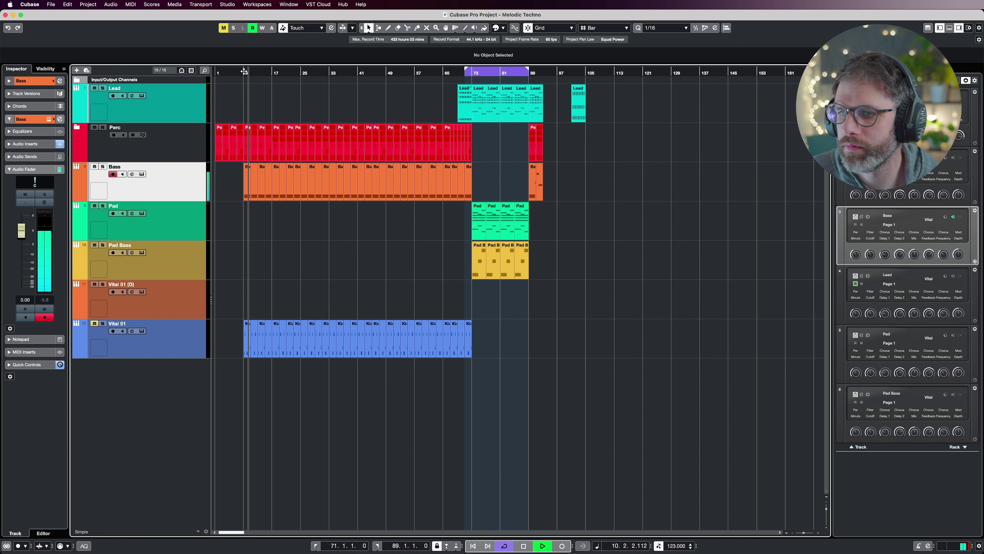
key(space)
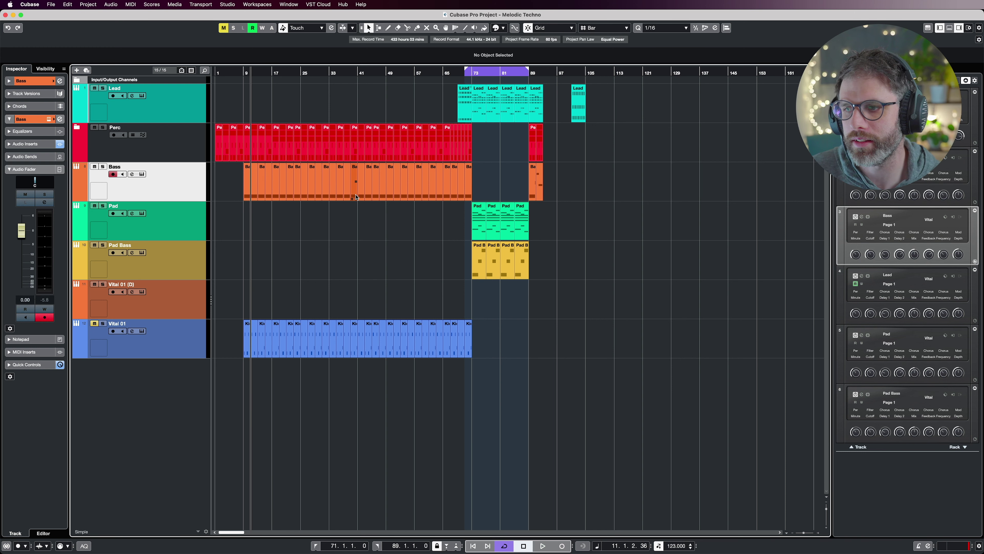
Expand the Perc folder, zoom the timeline in and back out, then collapse the folder
click(76, 128)
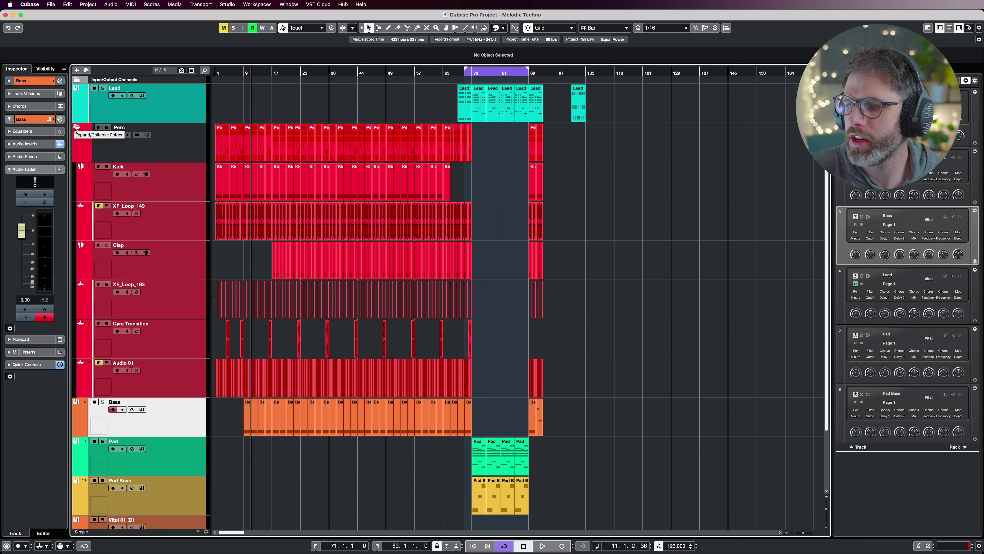
key(h)
key(h)
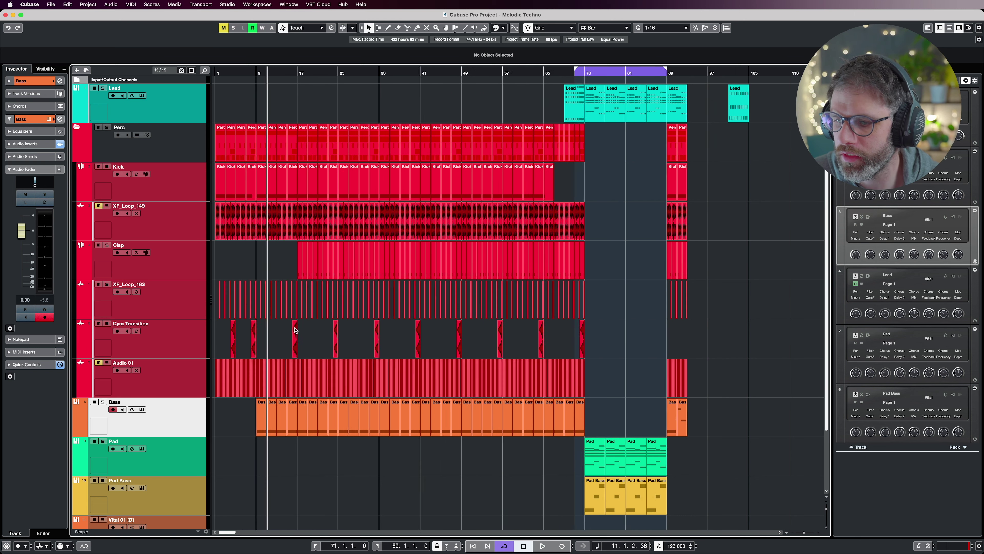
key(h)
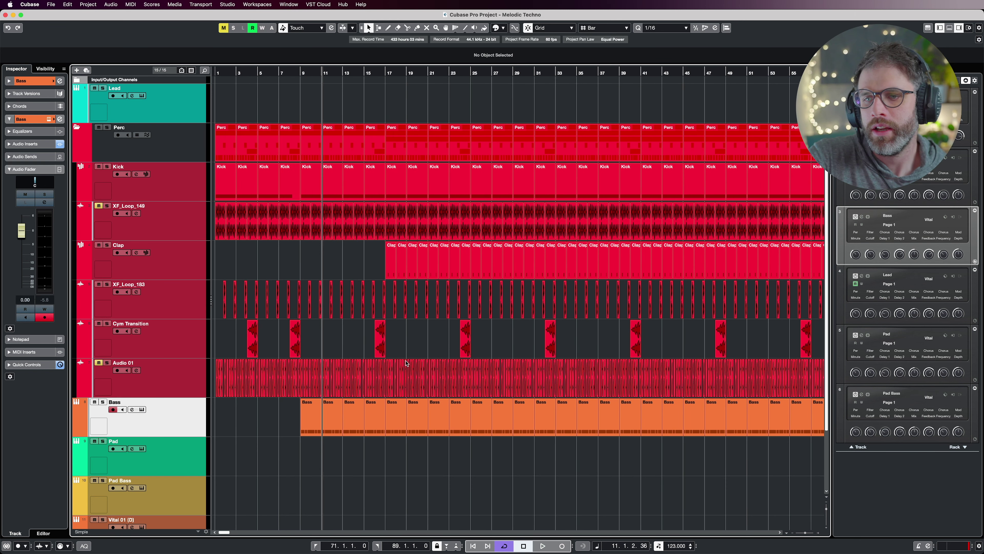
key(g)
key(g)
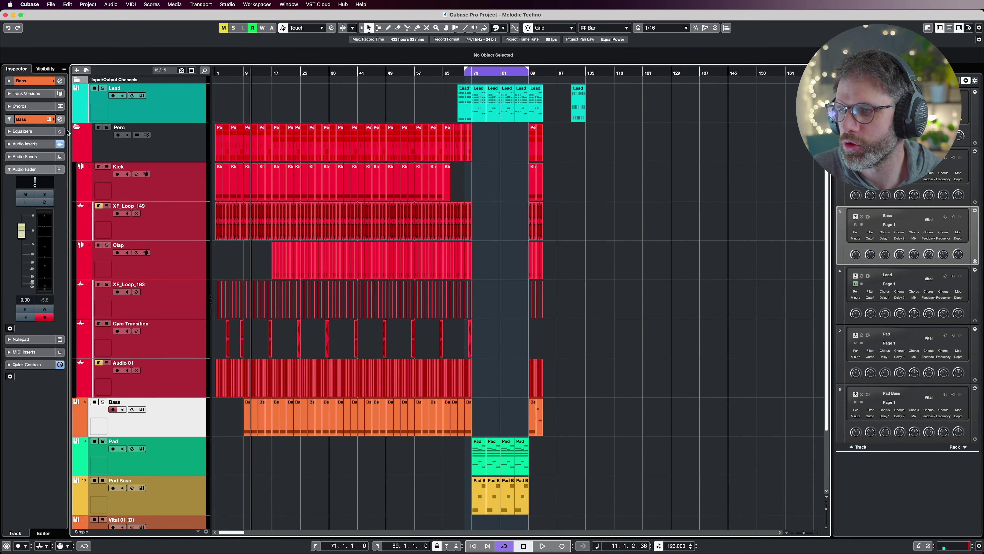
click(78, 128)
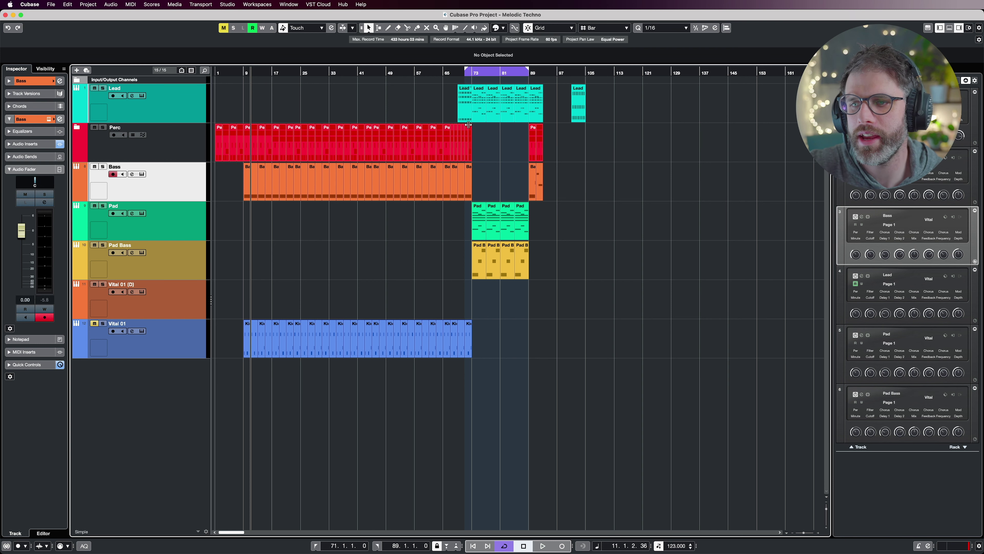
Zoom in near bar 73 and open the Lead part at bars 73–77 in the Key Editor
key(h)
key(h)
key(h)
key(h)
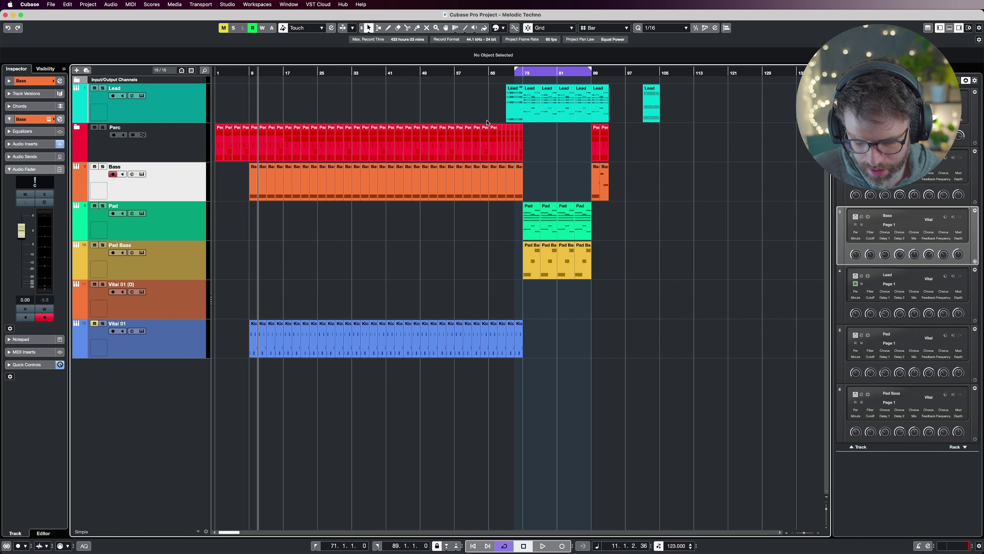
scroll(800, 141, right, 15)
scroll(800, 140, left, 10)
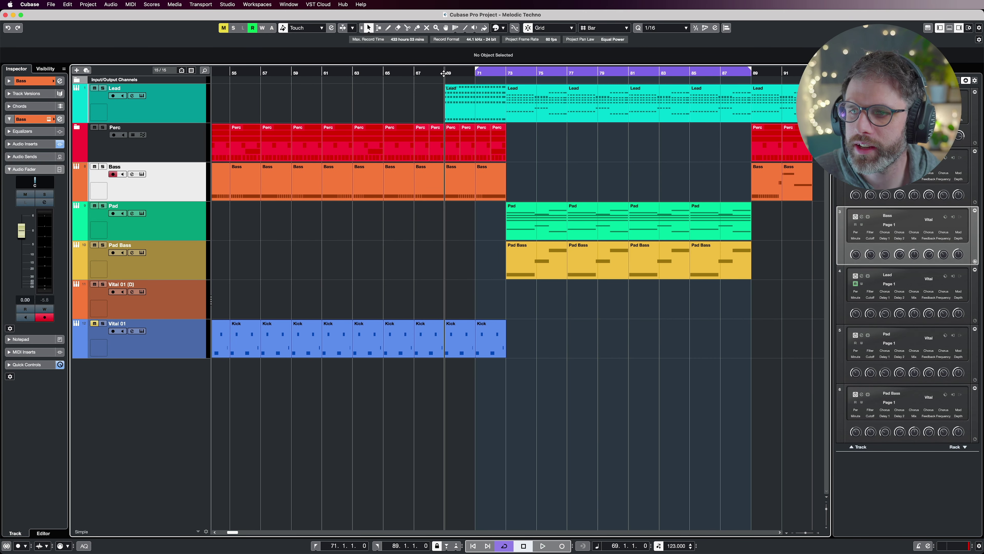
click(507, 71)
click(519, 104)
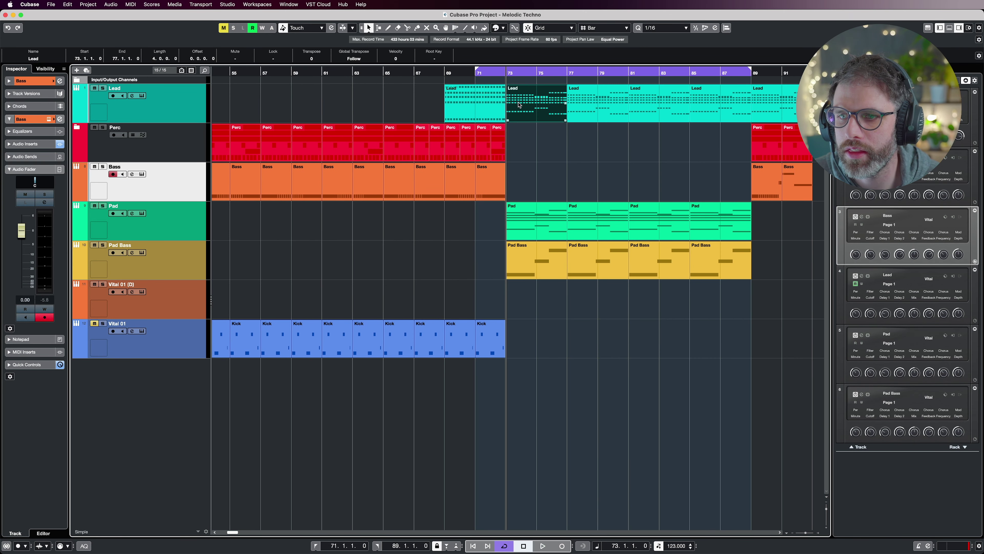
double_click(519, 104)
Play the Lead part, then close and reopen its Key Editor
key(space)
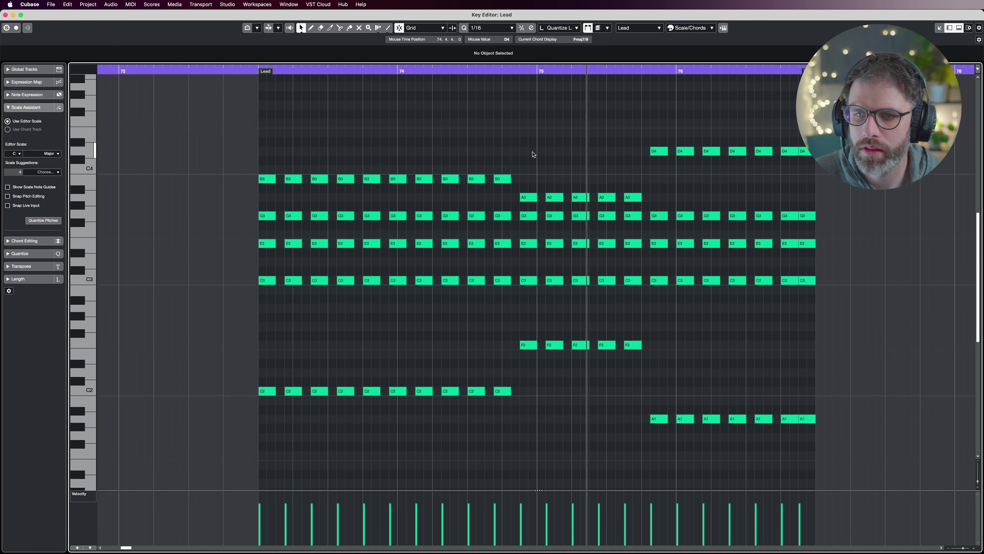
key(Escape)
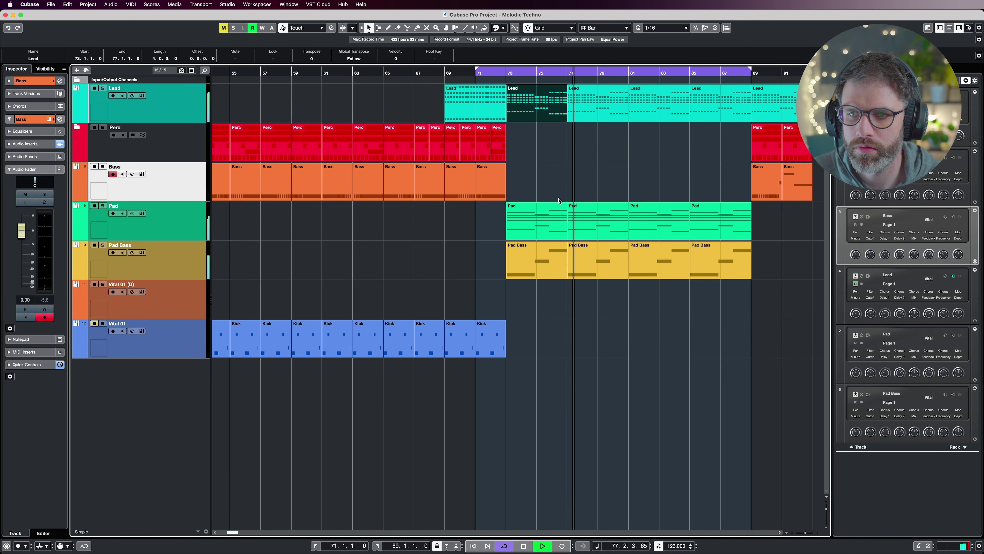
key(space)
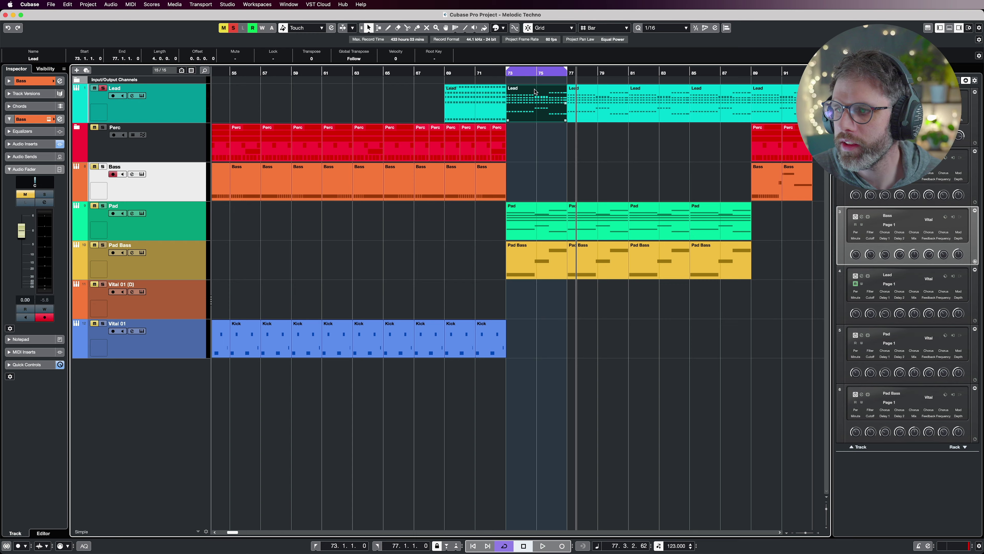
double_click(536, 97)
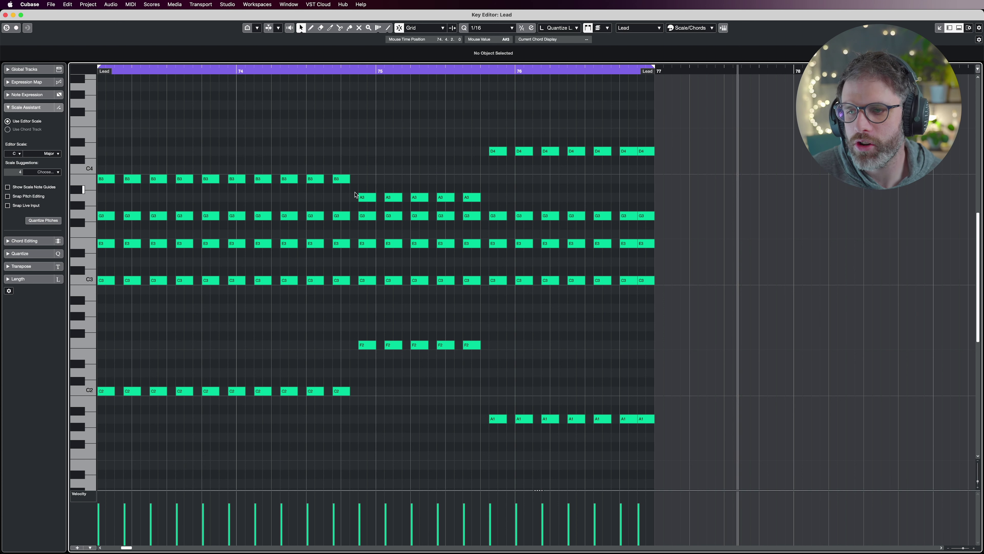
At bar 74.4.3, raise the A3 note to B3 and move the F2 note down to C2
drag(368, 184, 364, 375)
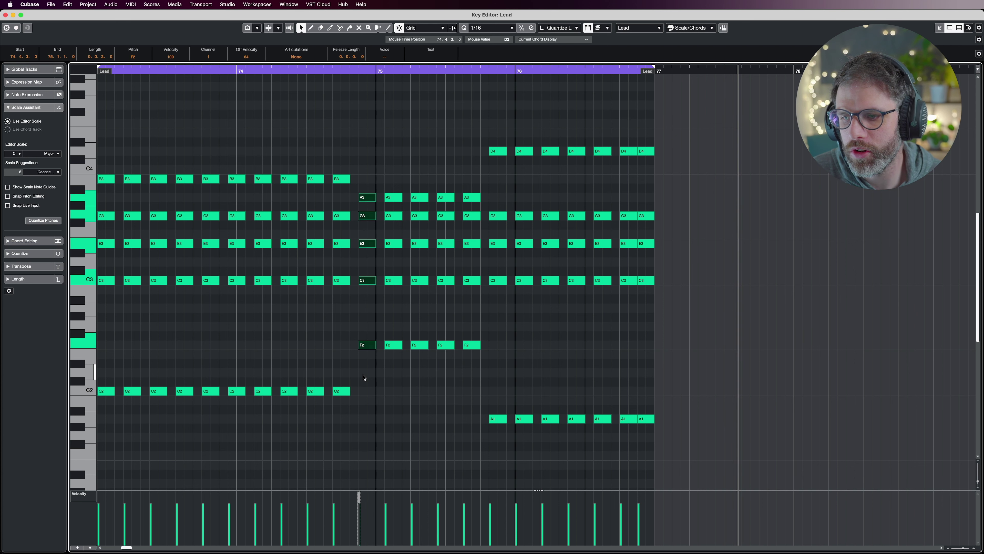
drag(371, 170, 369, 196)
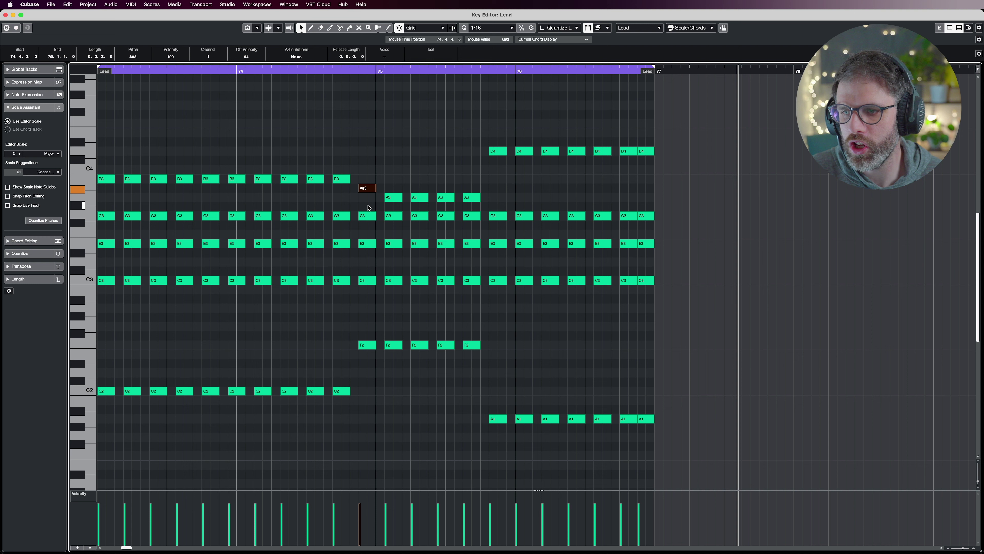
key(Up)
key(Up)
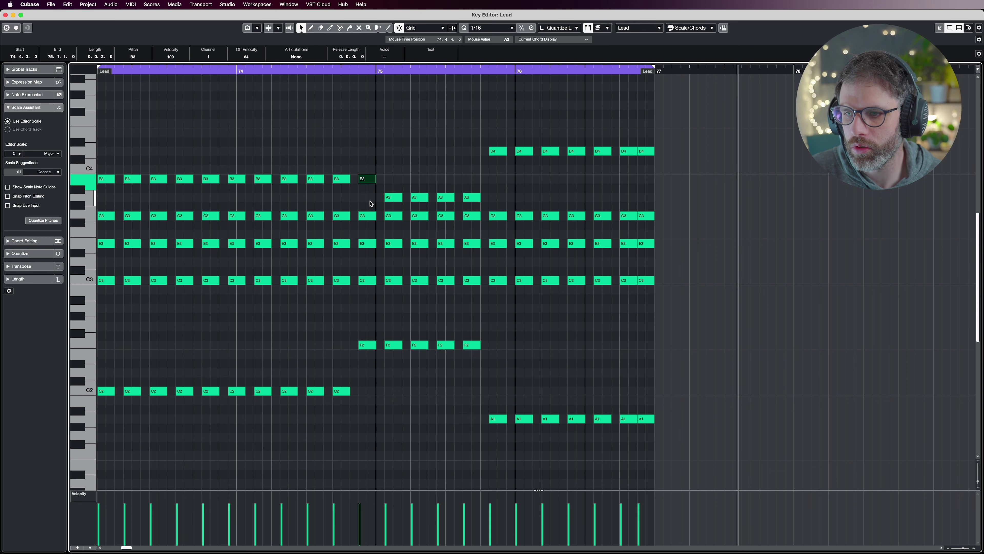
drag(280, 500, 308, 539)
drag(372, 340, 371, 388)
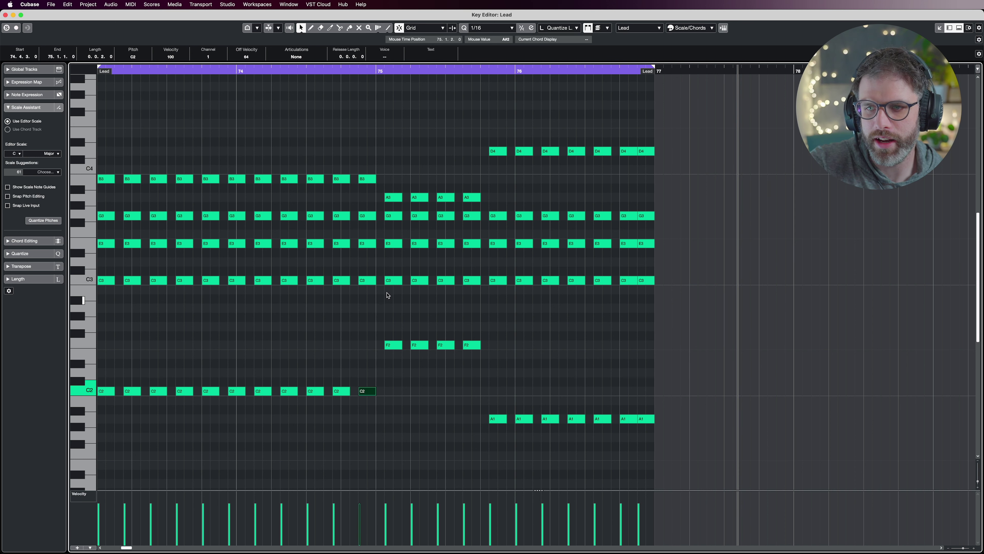
Adjust the chord note pitches at bar 75.4.2, then undo the recent pitch changes
click(497, 151)
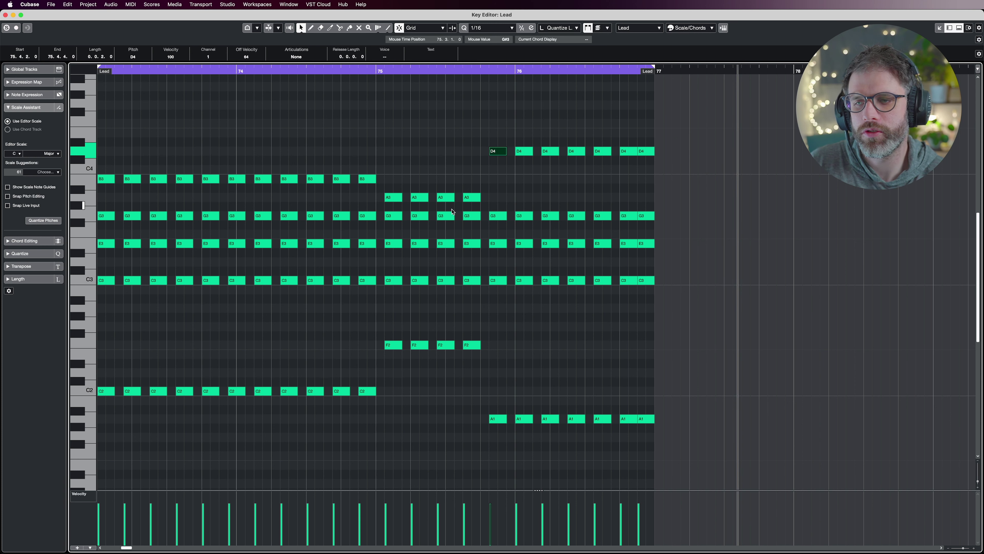
key(Down)
key(Down)
key(Down)
key(Down)
key(Down)
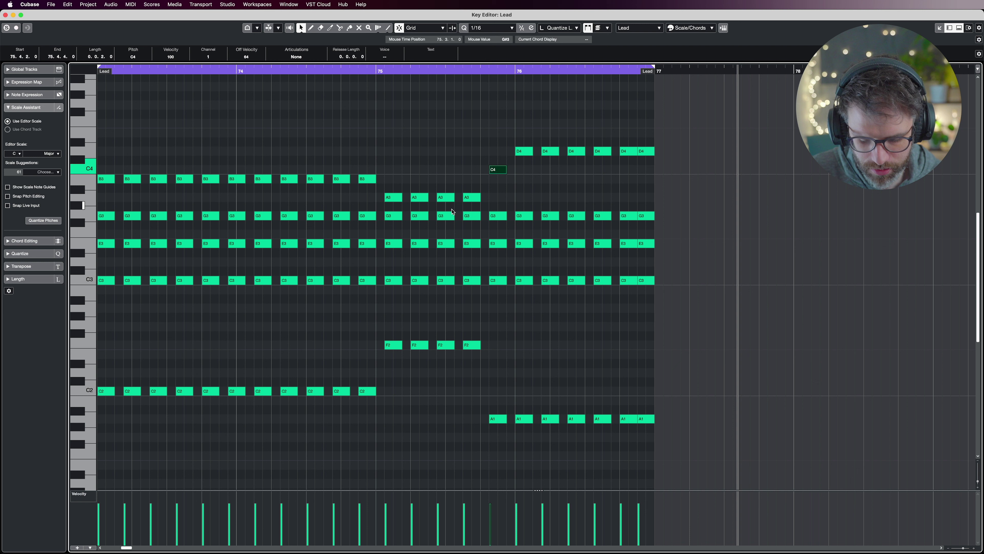
click(498, 419)
key(Up)
key(Up)
key(Up)
key(Up)
key(Up)
key(Up)
key(Up)
key(Up)
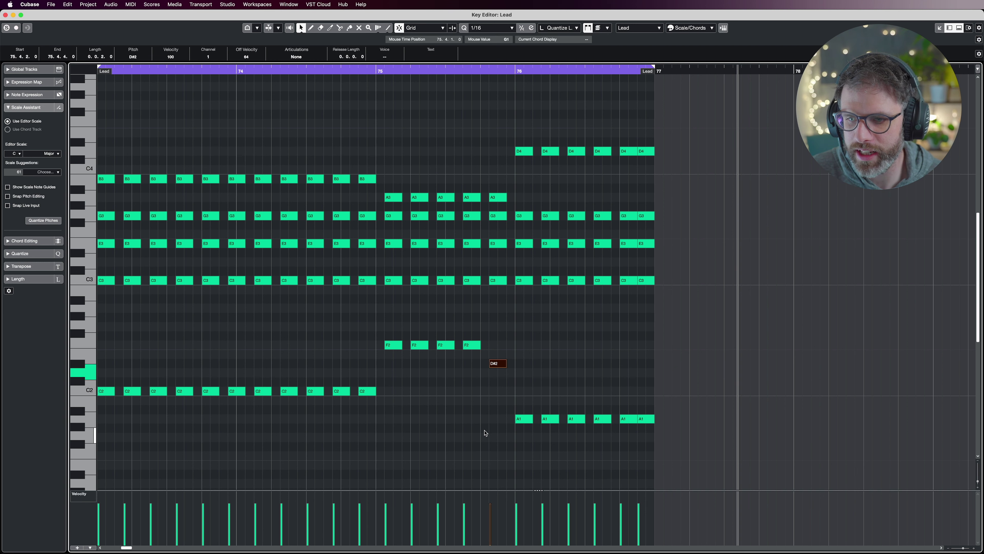
key(space)
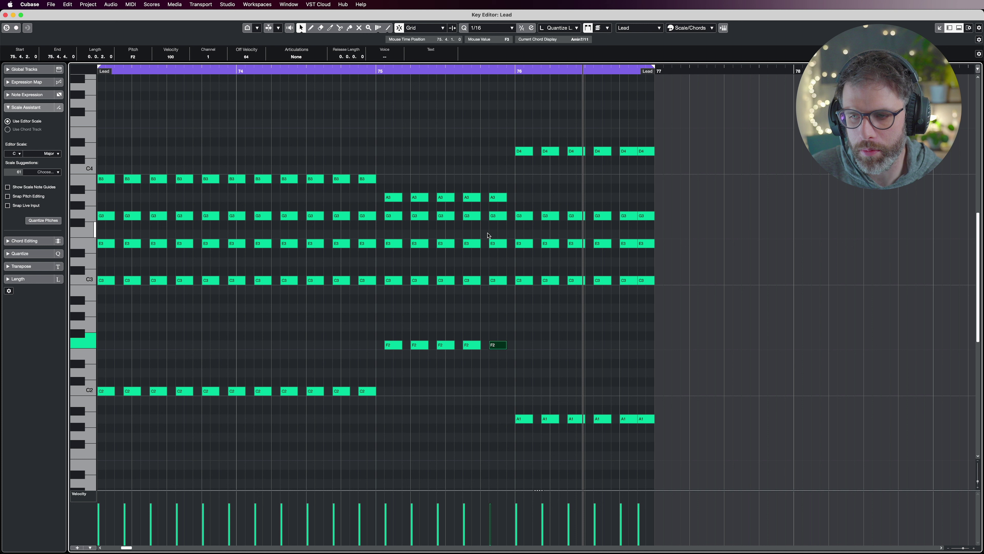
key(super+z)
key(super+z)
key(super+z)
key(super+z)
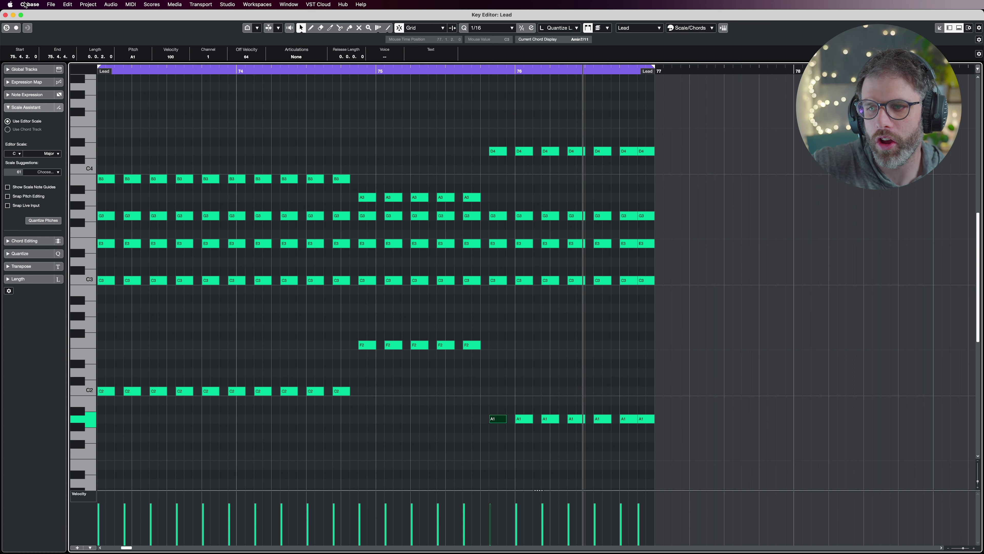
key(super+w)
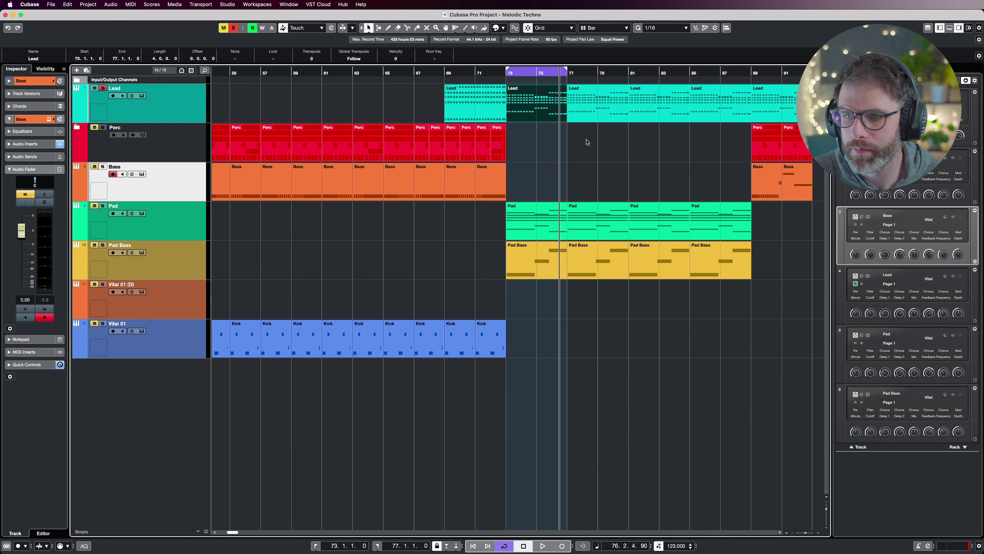
double_click(532, 230)
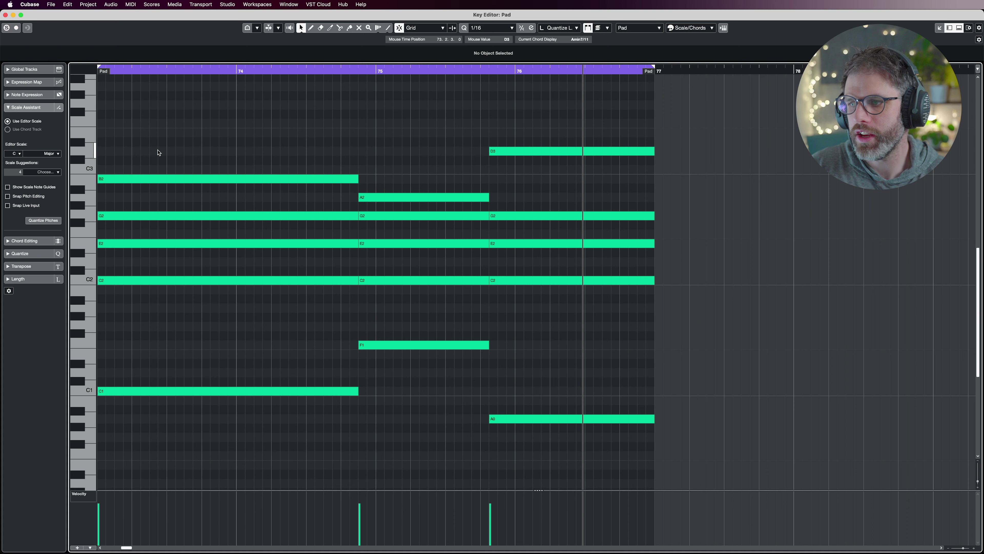
key(Return)
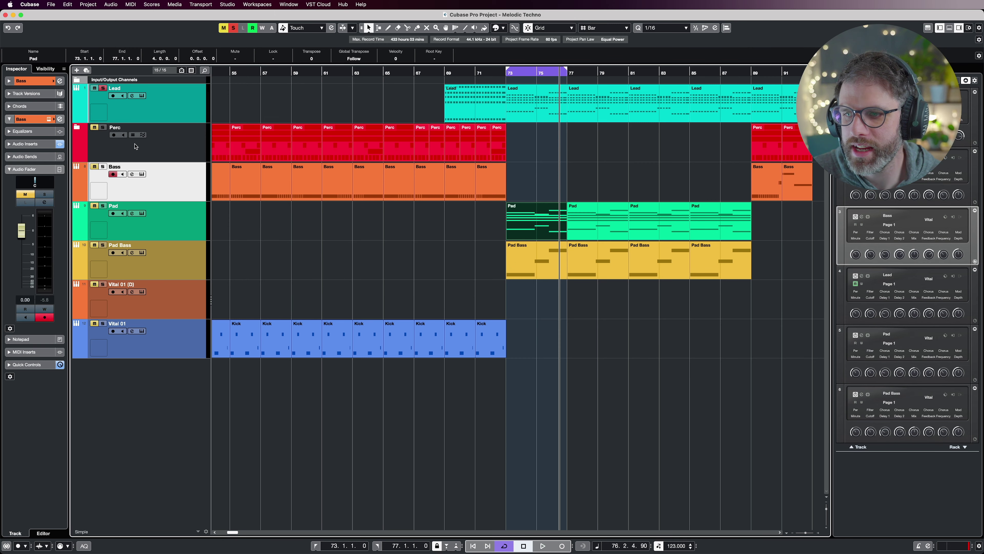
key(Down)
key(Return)
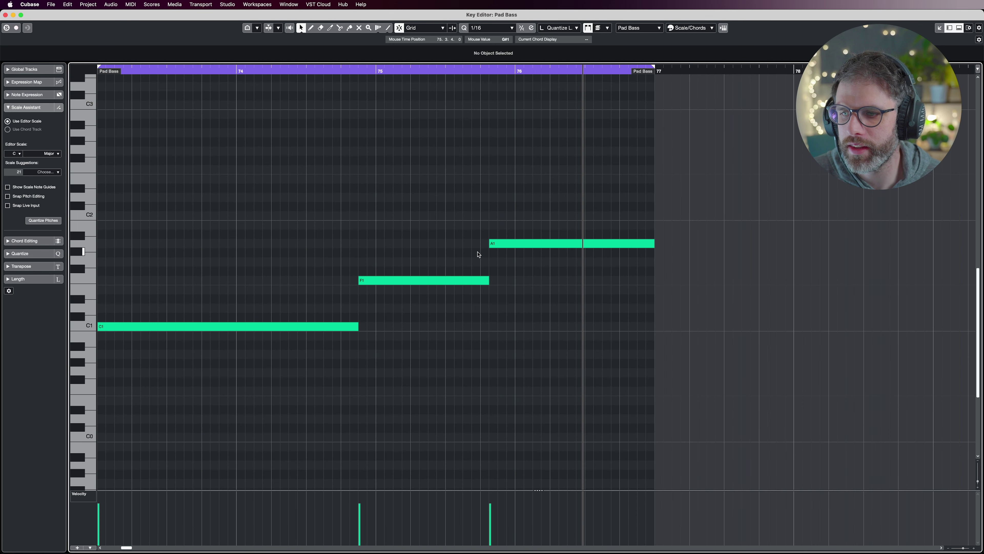
drag(535, 207, 579, 358)
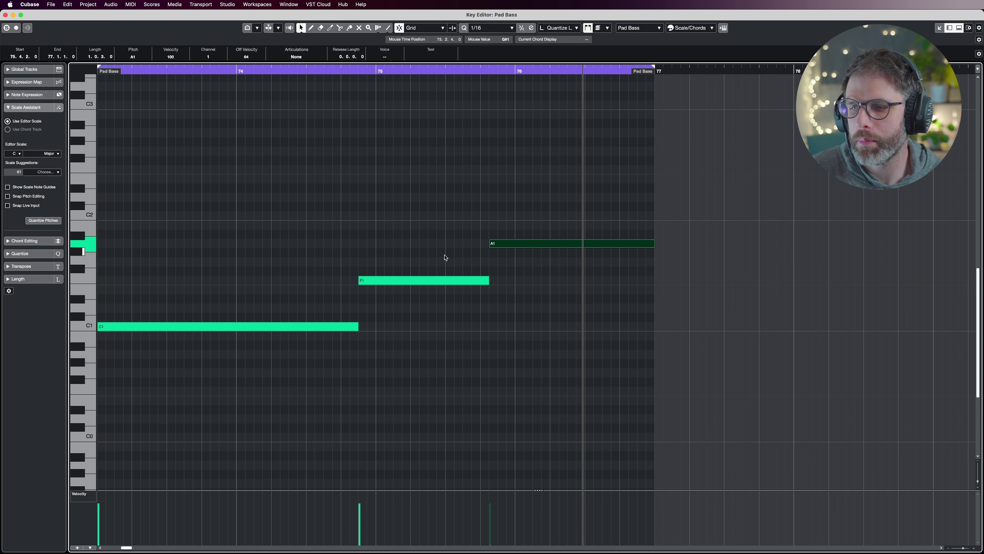
drag(455, 220, 589, 273)
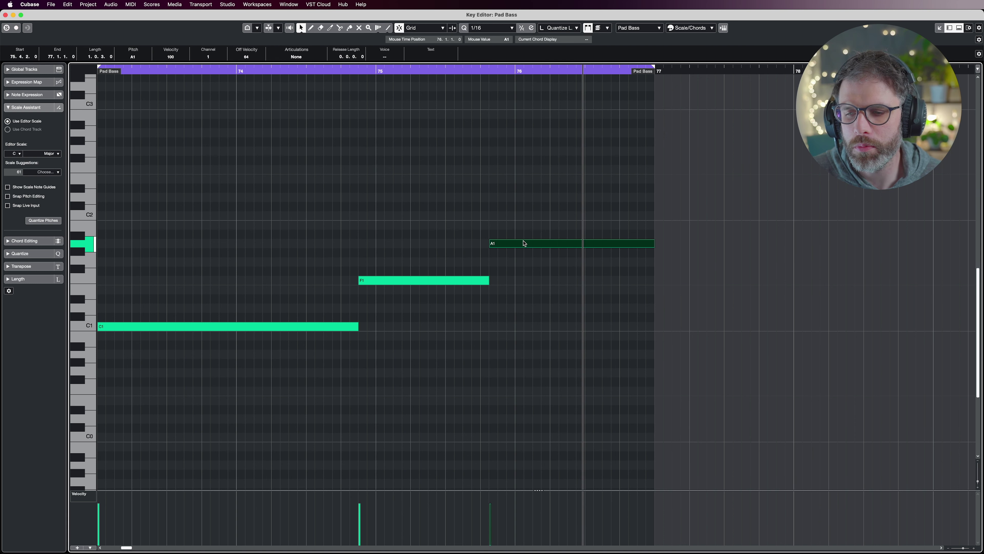
key(Return)
key(Up)
key(Return)
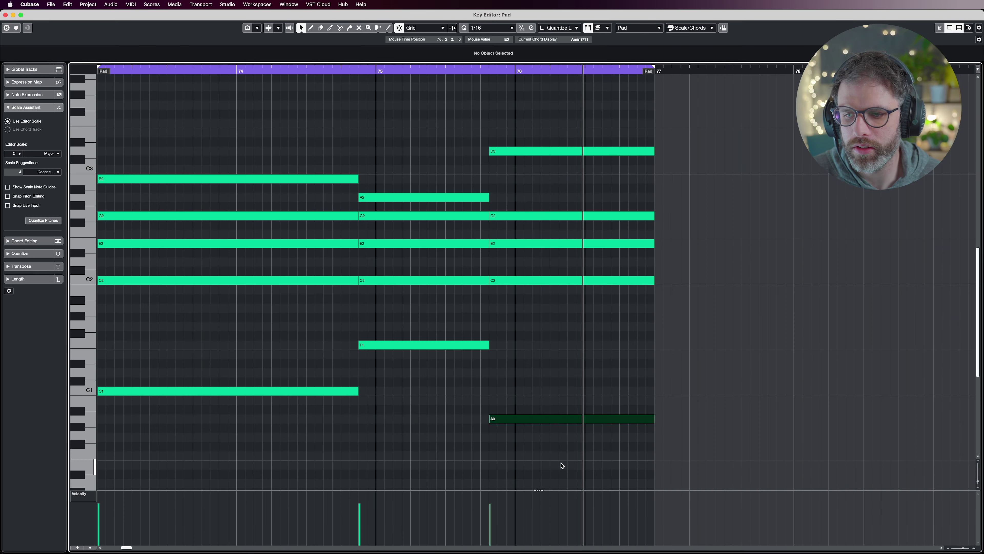
key(Return)
key(Up)
key(Return)
drag(540, 388, 624, 469)
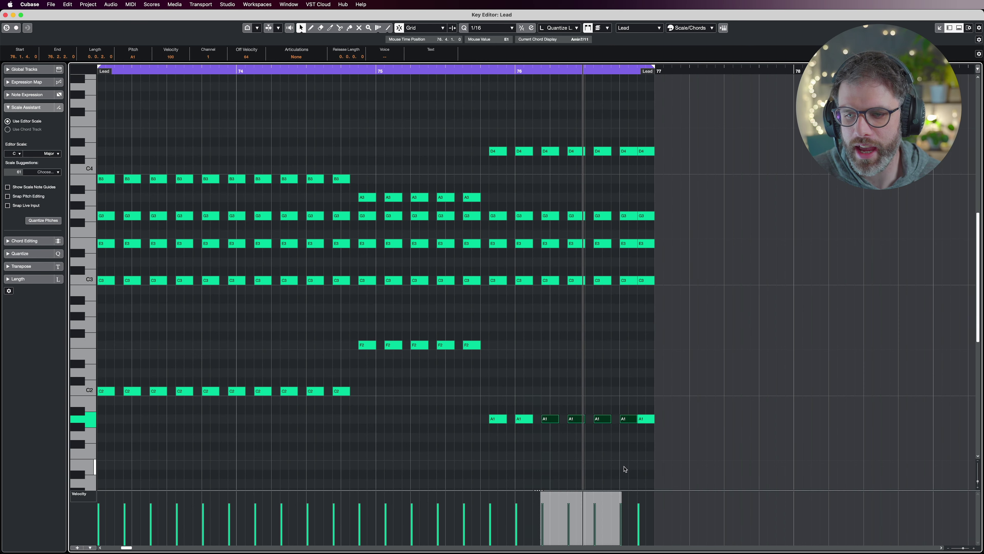
key(Return)
key(Down)
key(Return)
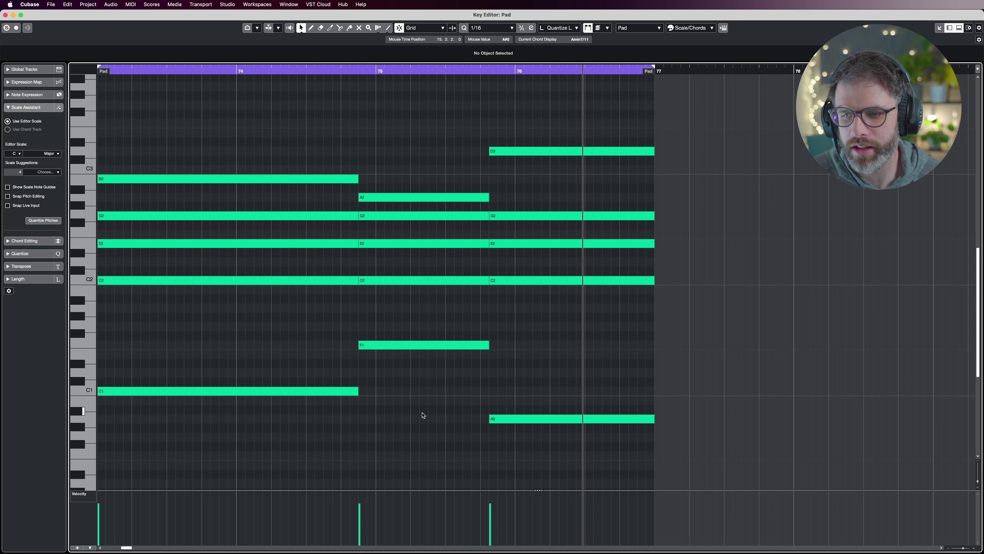
click(89, 423)
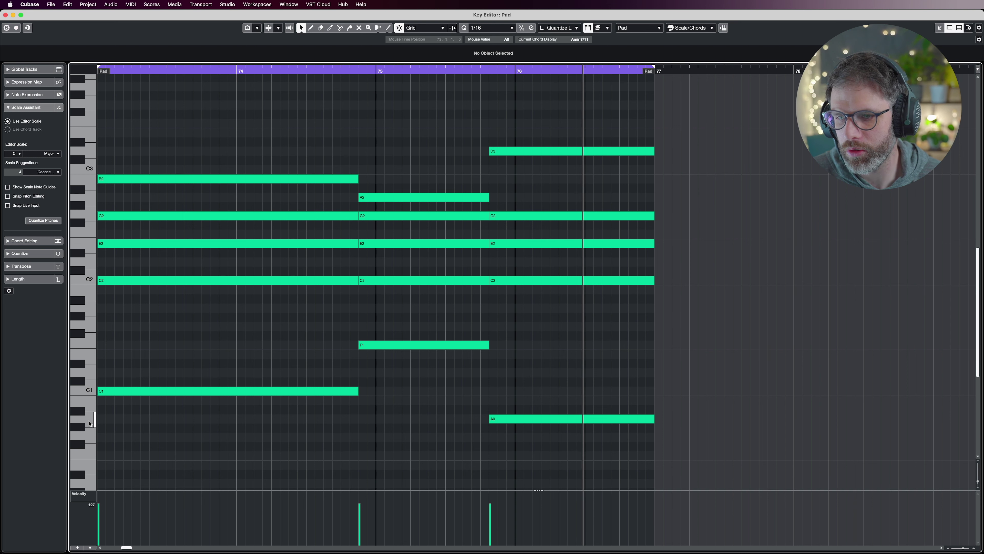
key(Return)
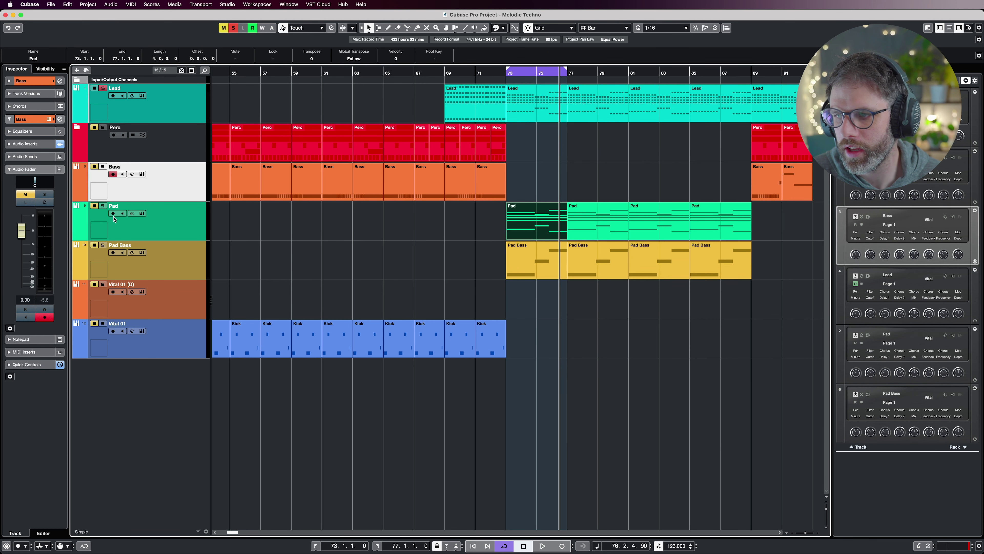
double_click(531, 211)
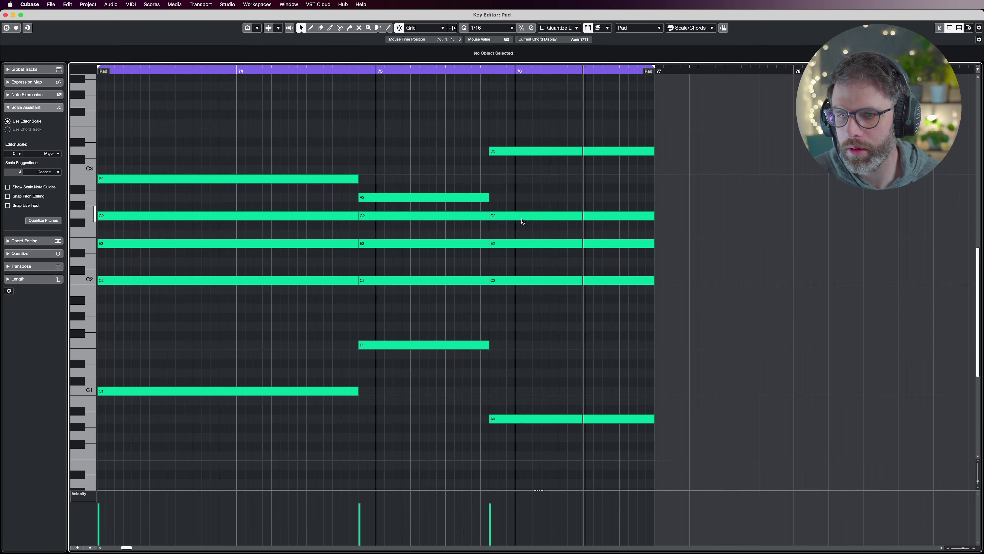
click(91, 427)
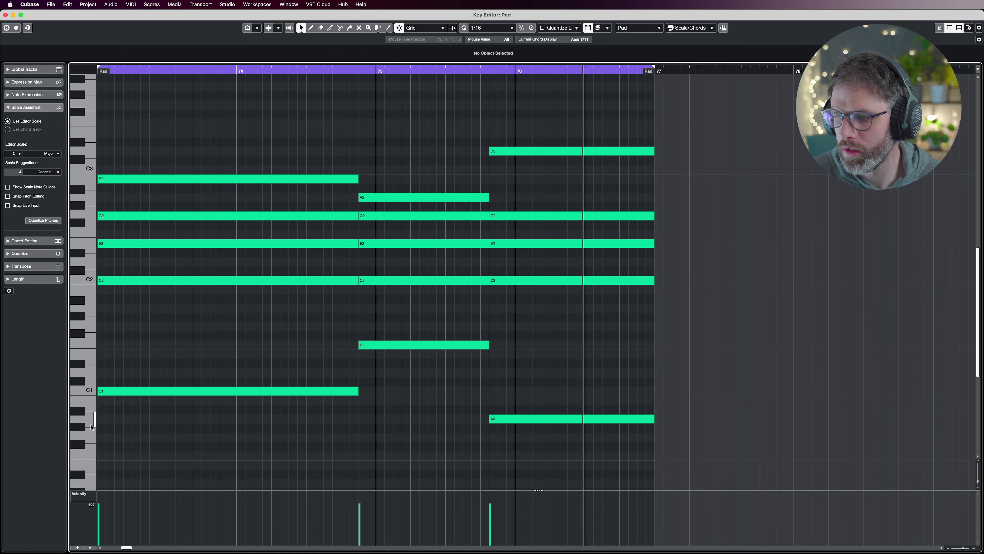
key(Return)
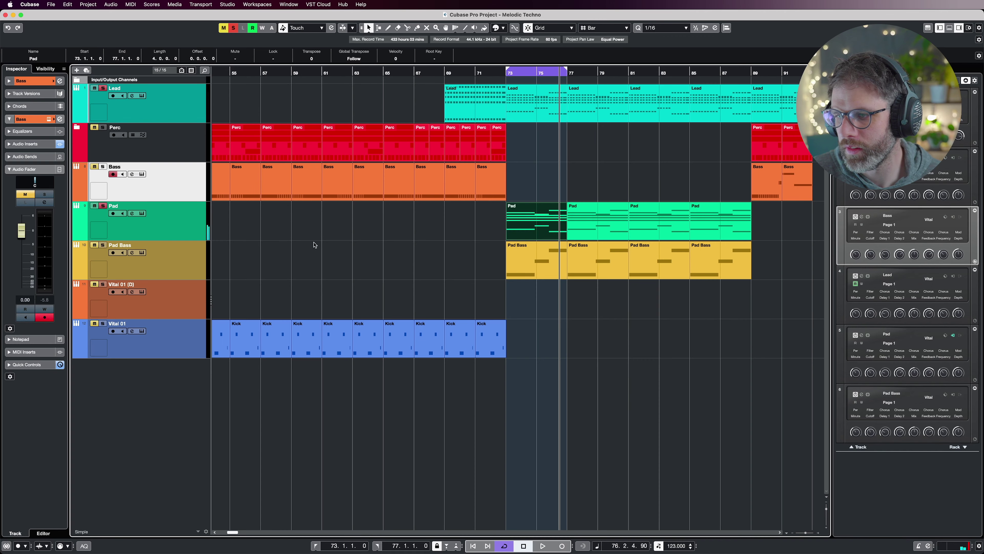
double_click(557, 259)
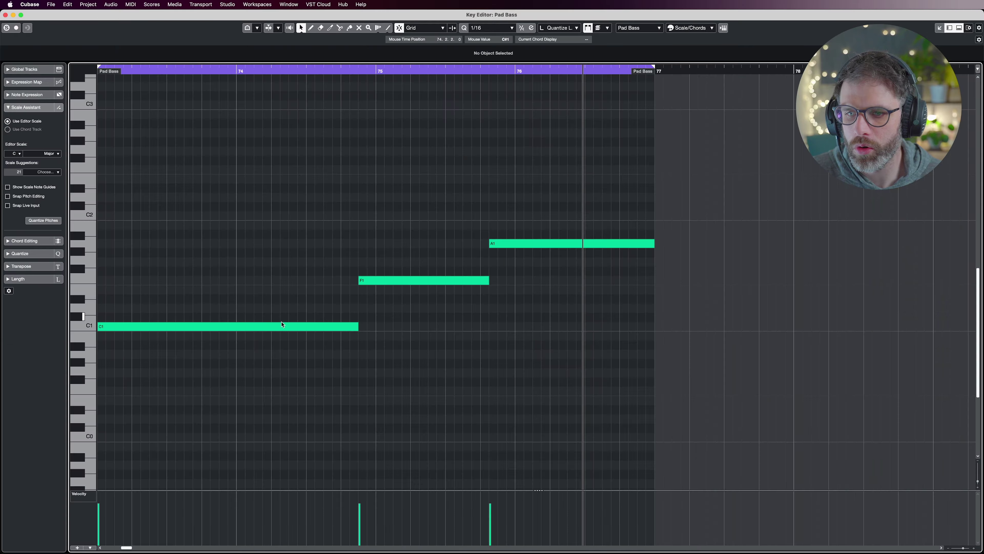
click(90, 359)
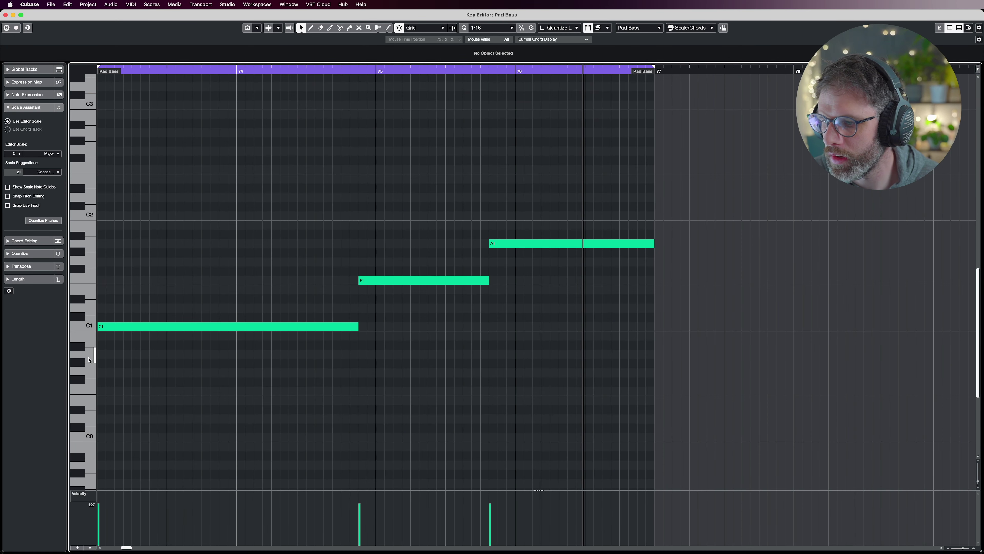
key(Escape)
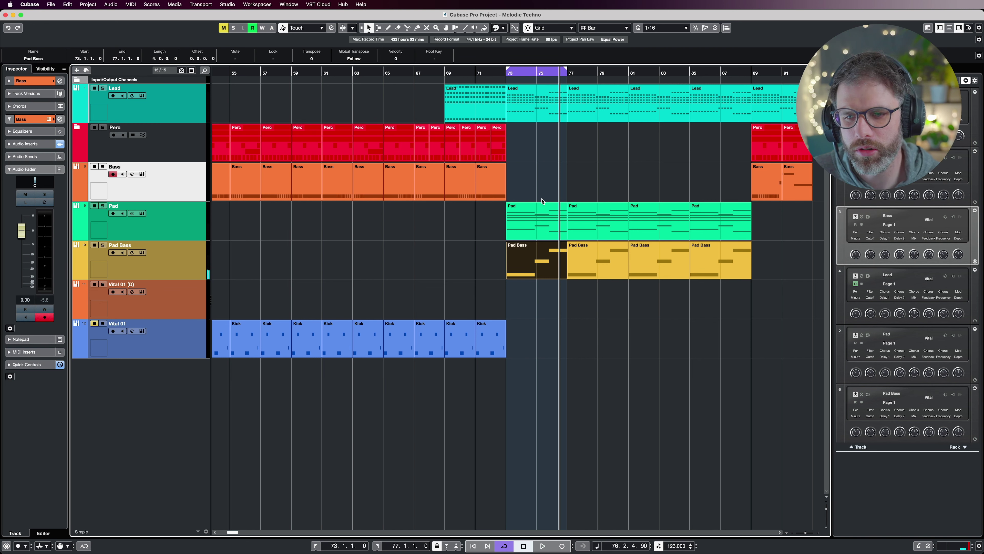
Select the Lead events across bars 73–87 and show the Lead modulation automation lane
drag(550, 140, 689, 116)
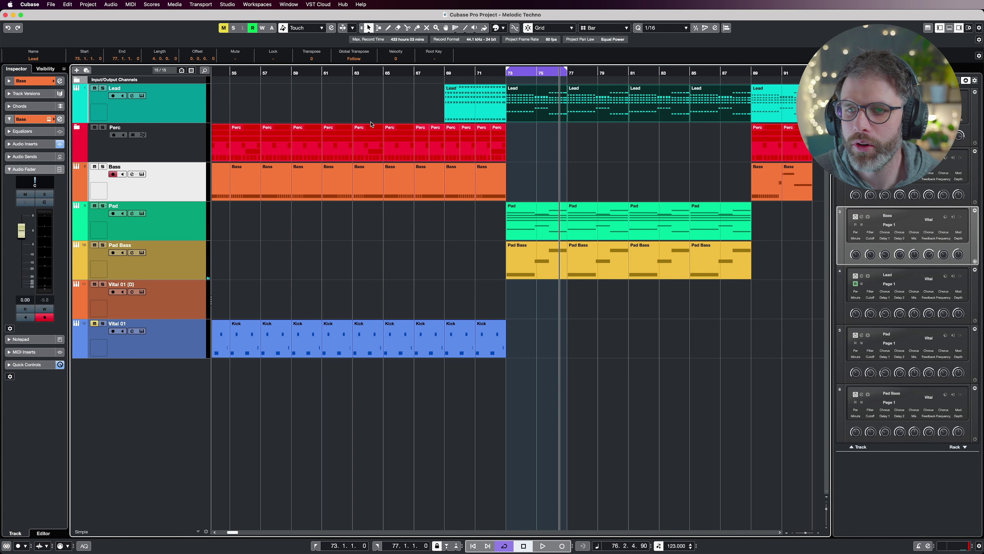
click(75, 119)
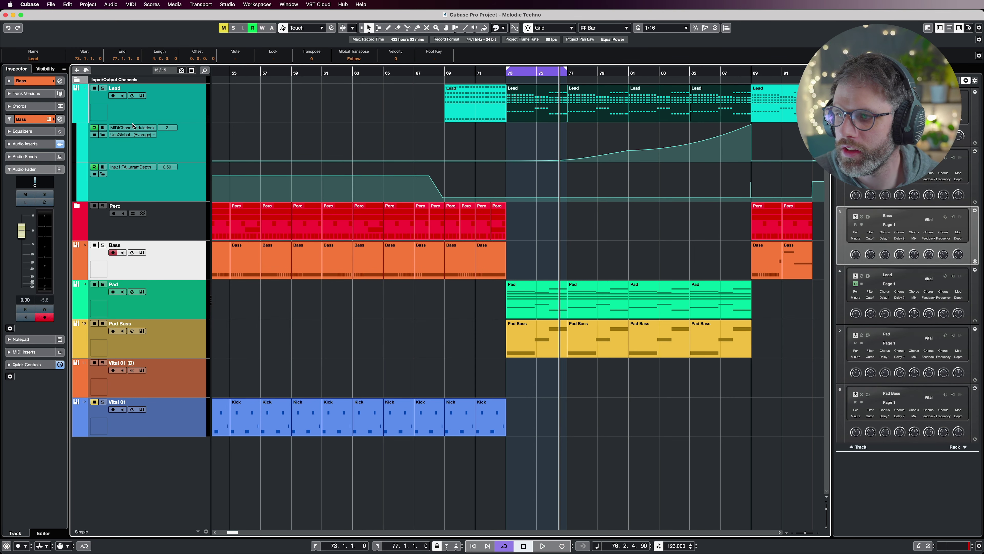
click(190, 152)
In the Lead's Vital synth, assign the mod wheel to Filter 1 cutoff
click(50, 120)
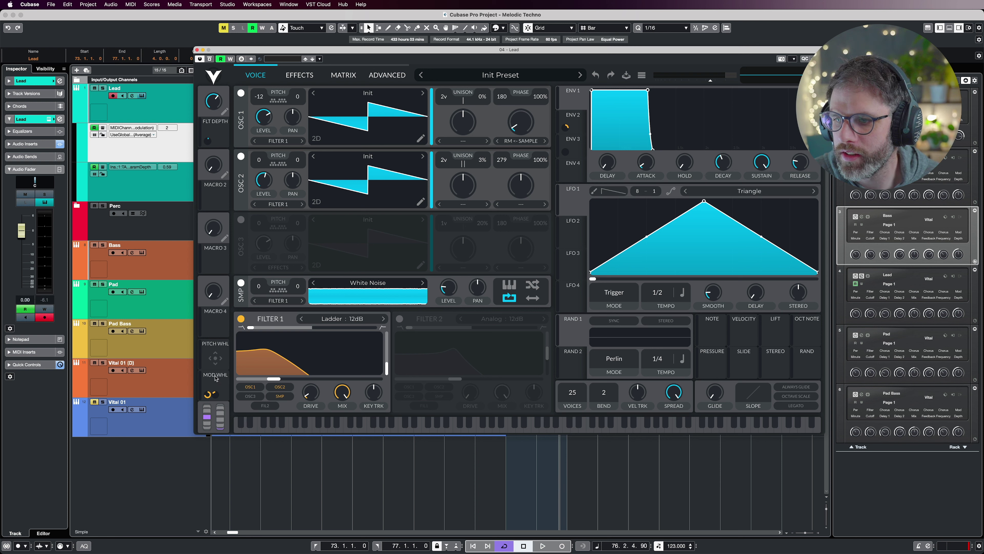
mouse_move(207, 395)
drag(207, 395, 303, 379)
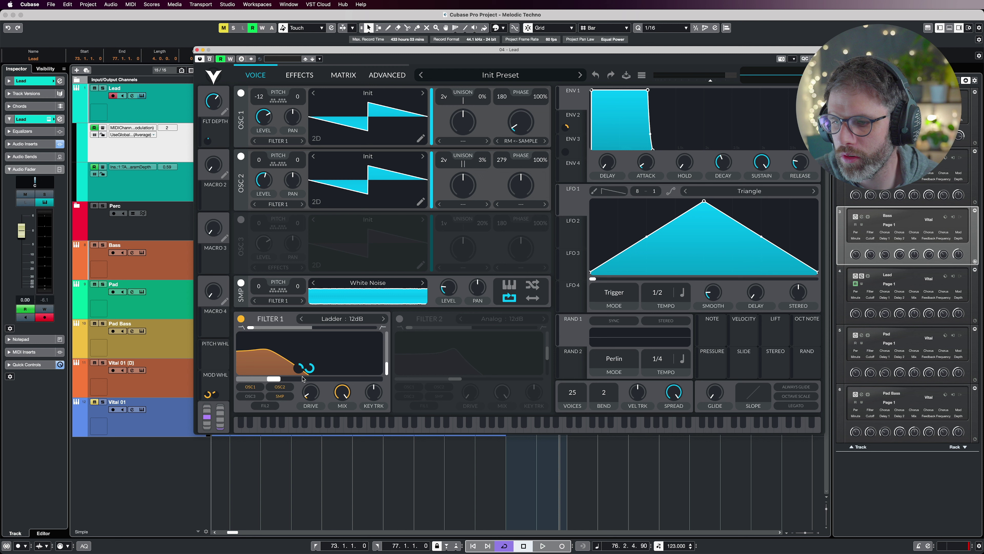
drag(370, 377, 364, 380)
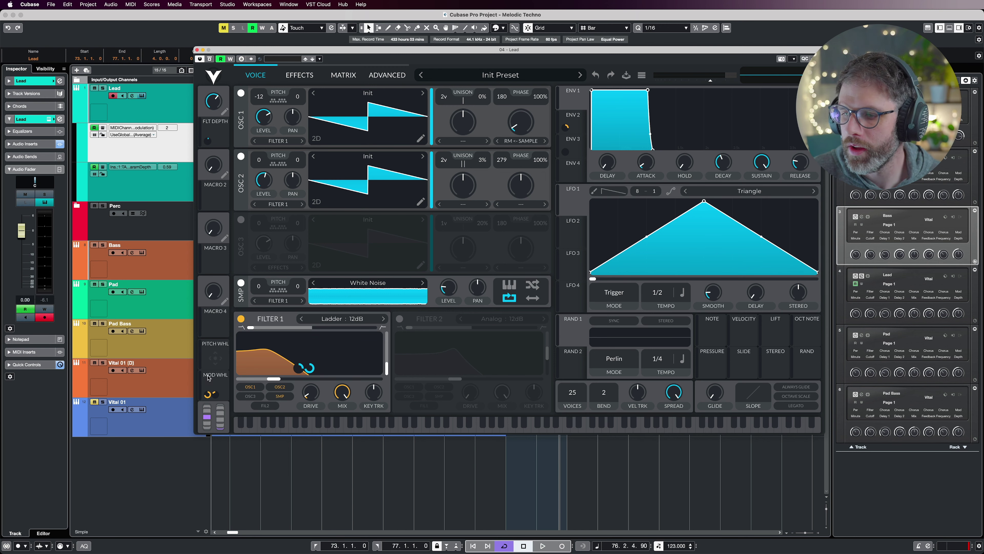
mouse_move(214, 395)
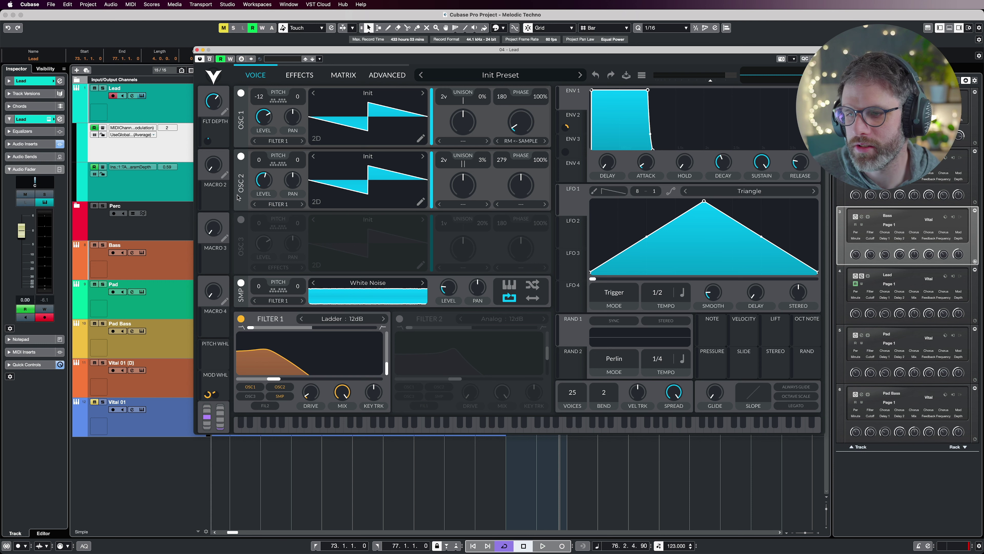
Close the Lead Vital window, audition the lead, and loop the selected Lead events
key(space)
key(super+w)
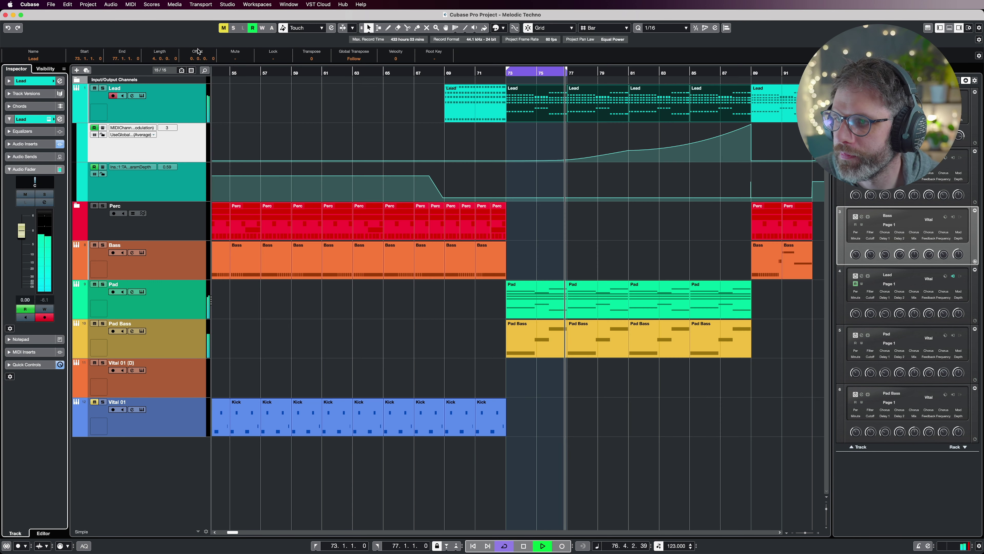
key(h)
key(space)
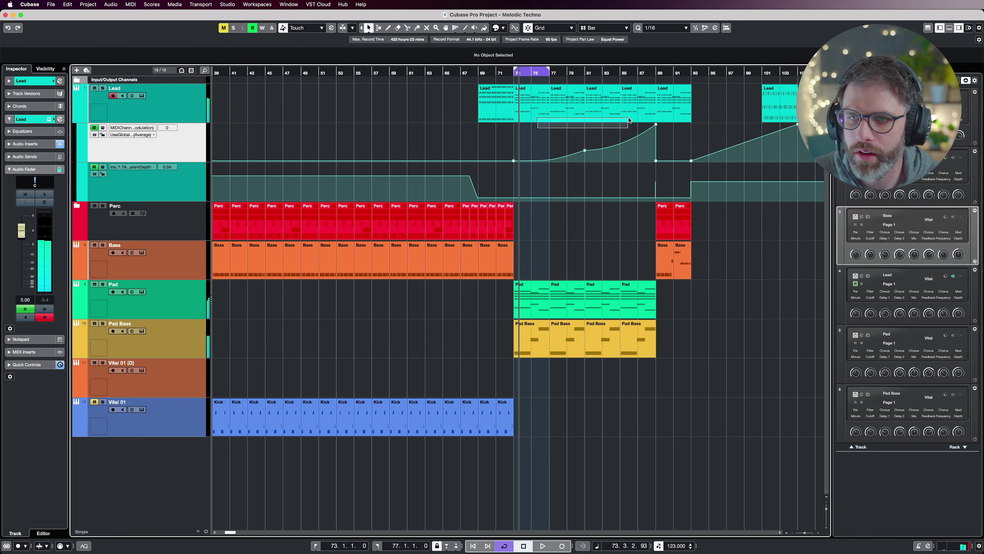
key(p)
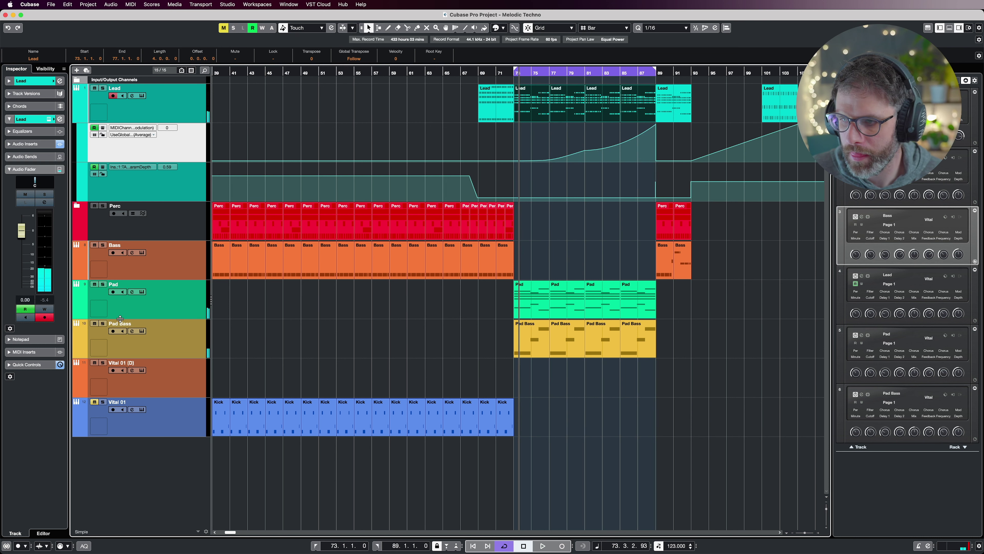
Show the Pad filter-frequency automation and inspect the Pro-Q 3 insert's low-pass band
click(75, 316)
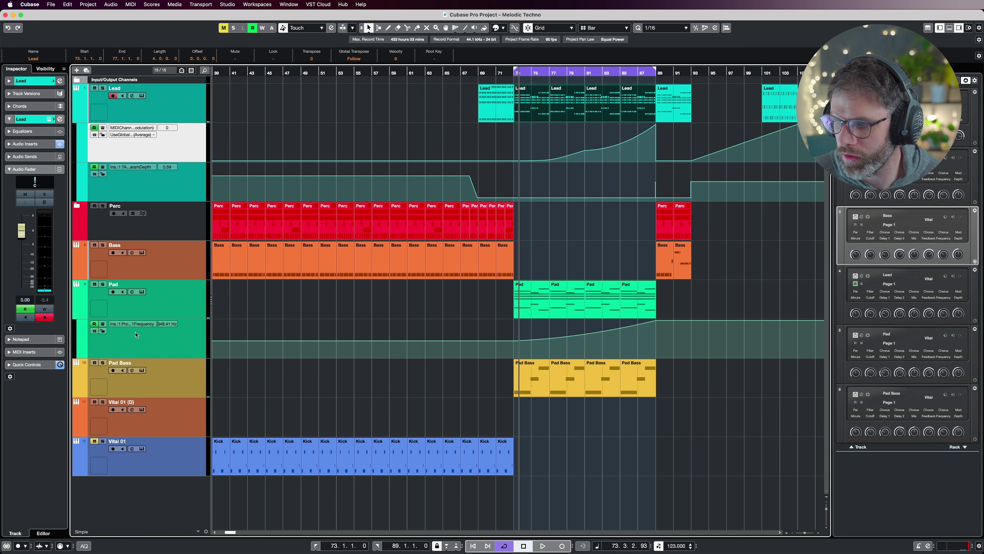
click(134, 329)
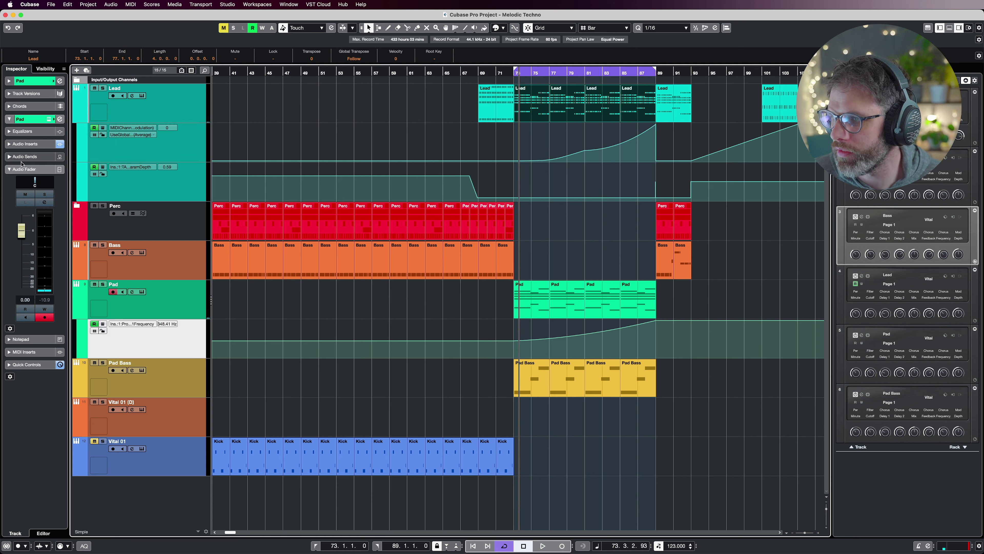
click(25, 144)
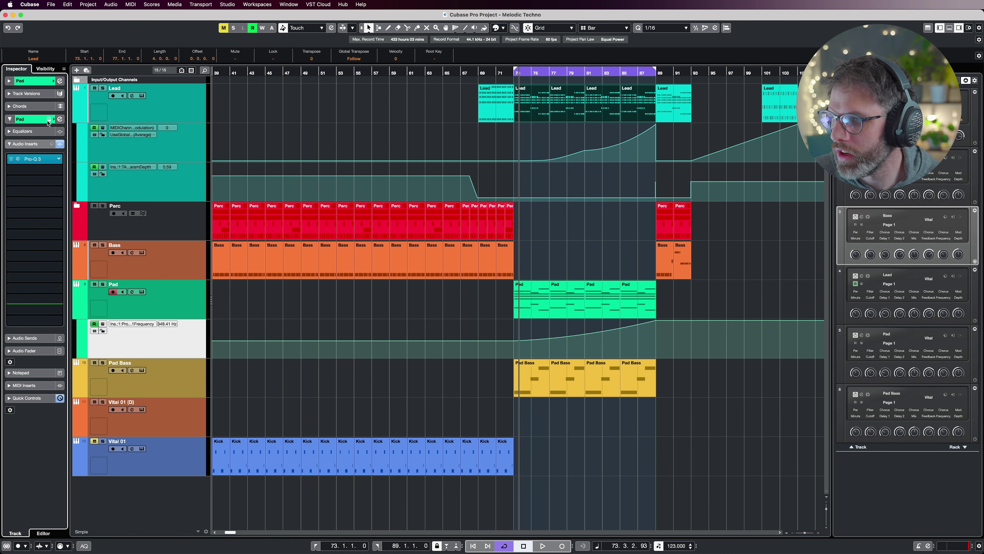
click(27, 158)
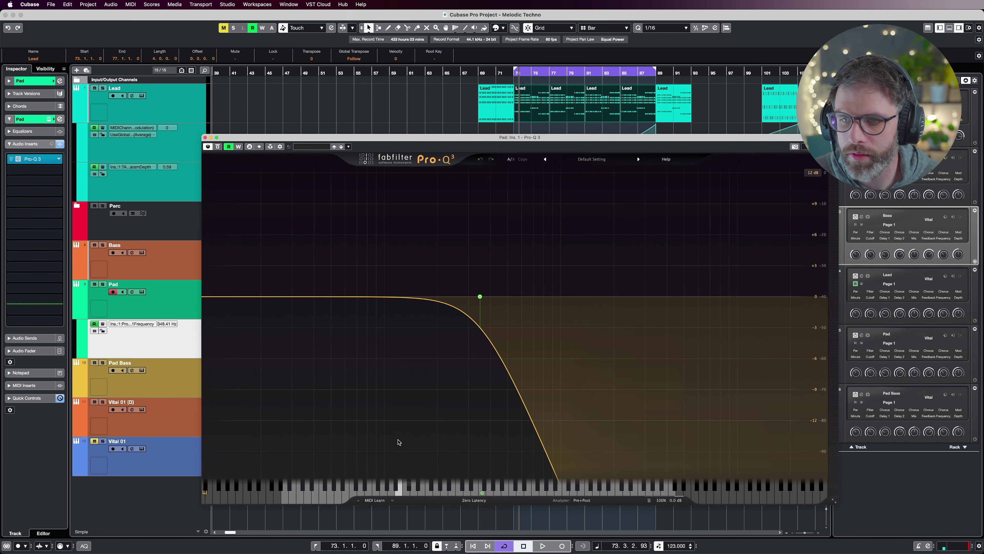
mouse_move(356, 213)
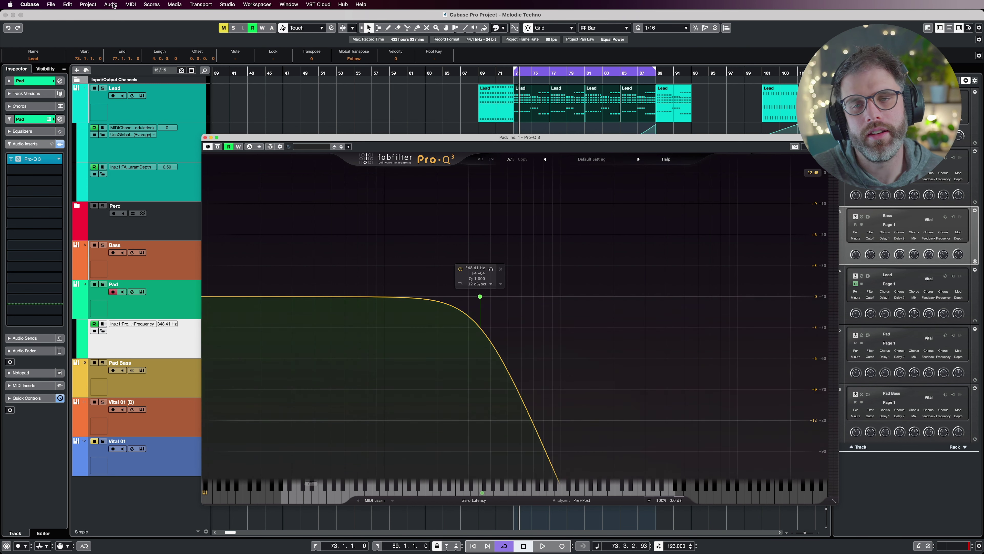
click(205, 137)
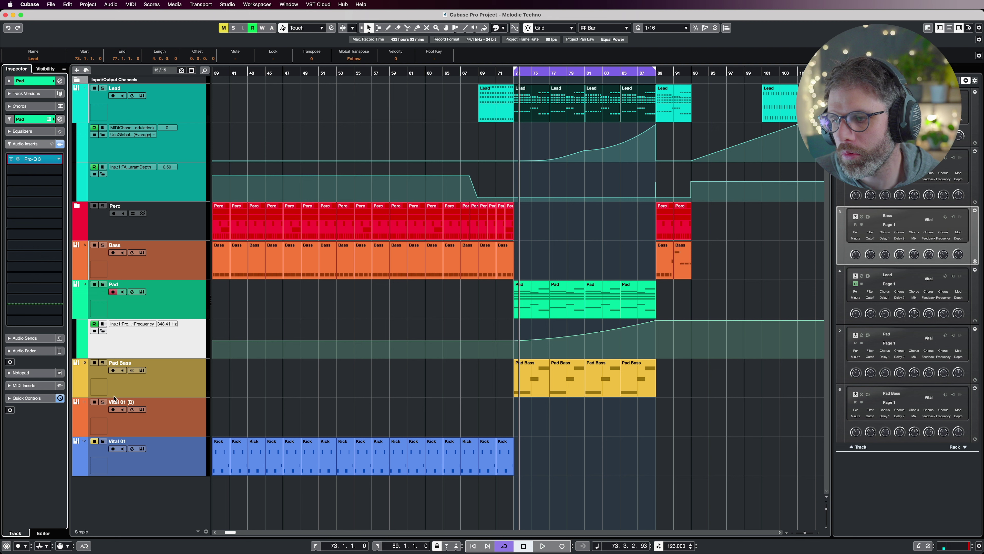
Hide the Pad and Pad Bass automation lanes and reselect the Pad track
click(82, 313)
click(78, 354)
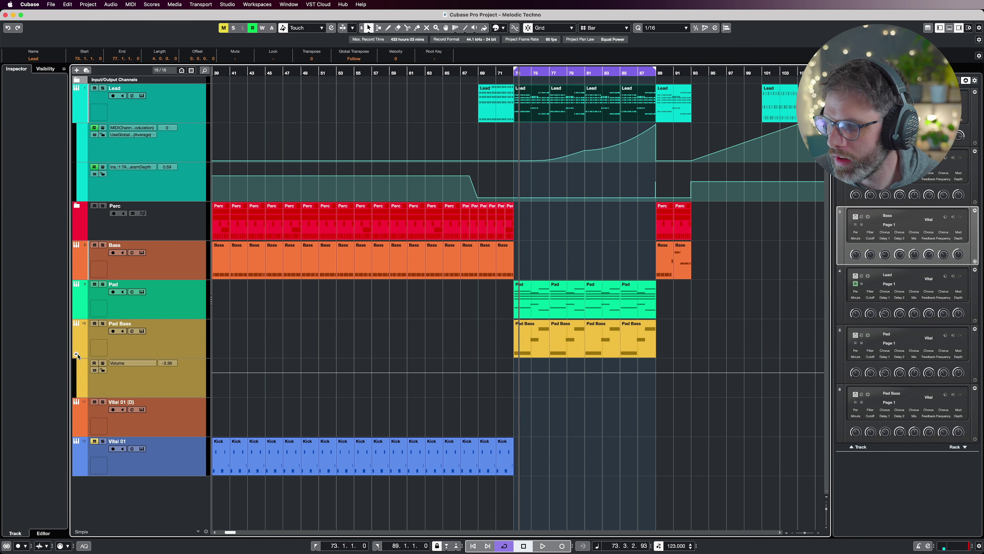
click(77, 355)
click(190, 304)
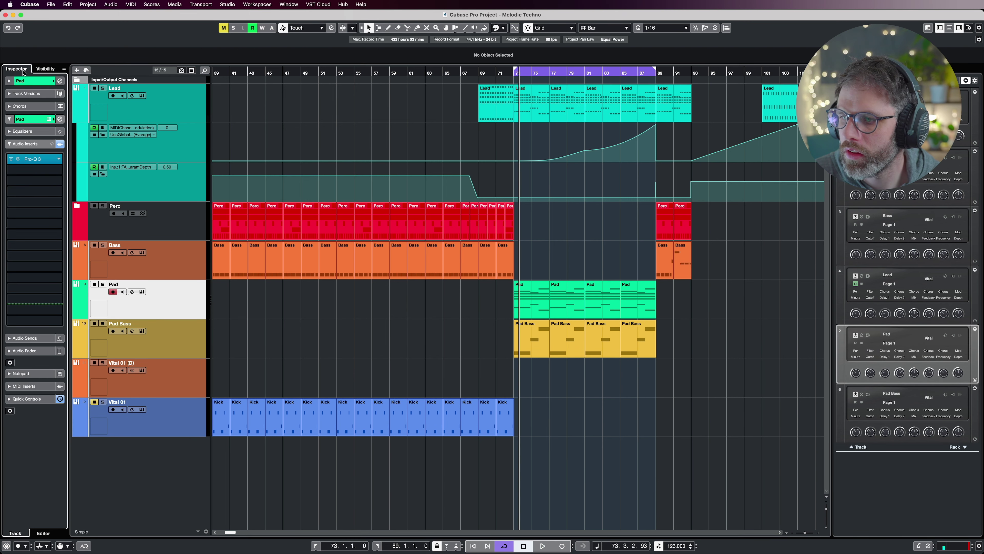
Open the Pad's Vital synth, show OSC1 in 3D, and search presets for 'eather' before closing
click(49, 119)
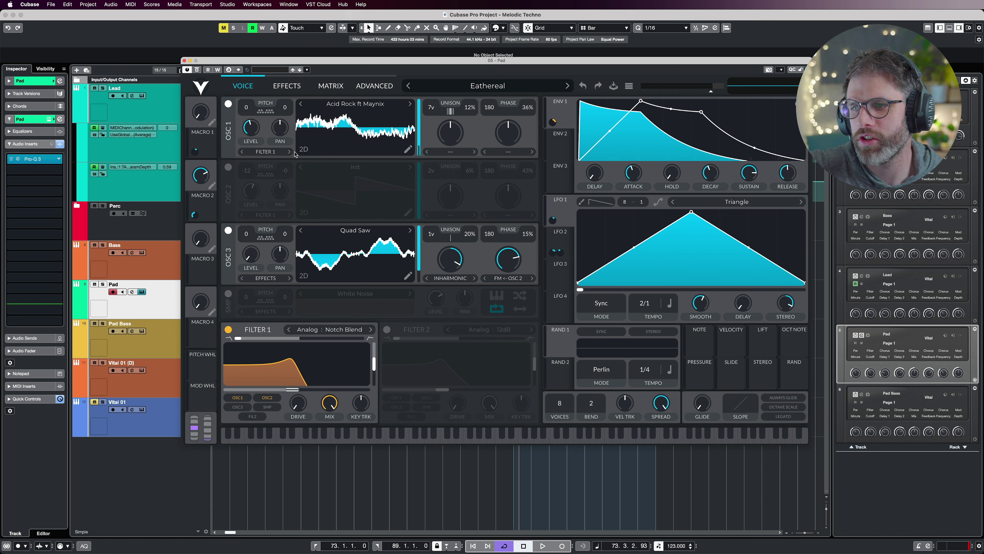
click(304, 150)
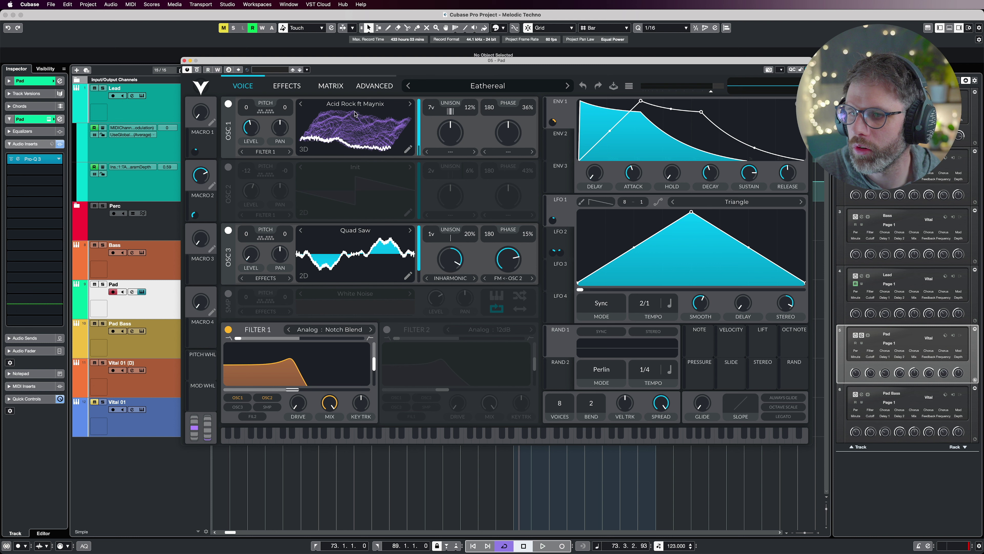
click(502, 85)
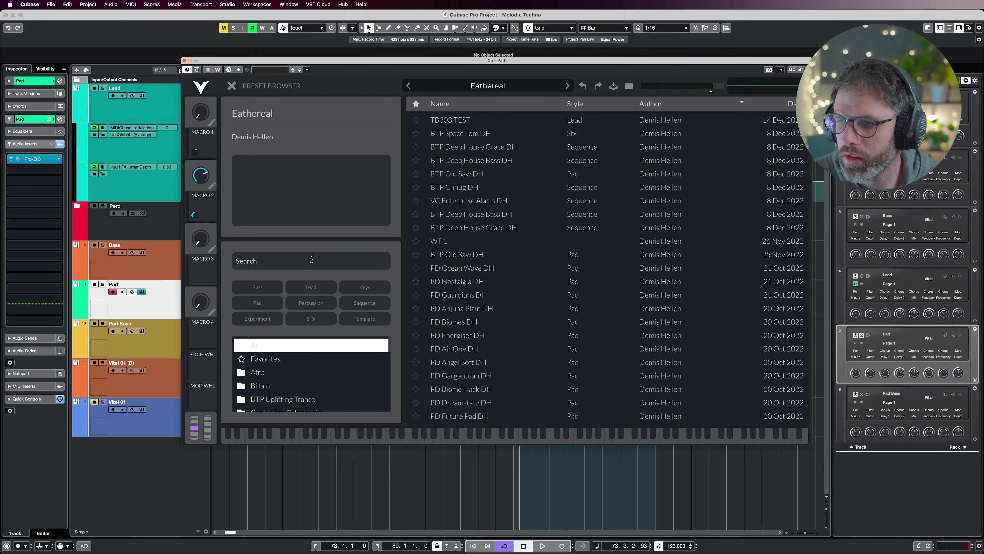
click(311, 259)
text(eather)
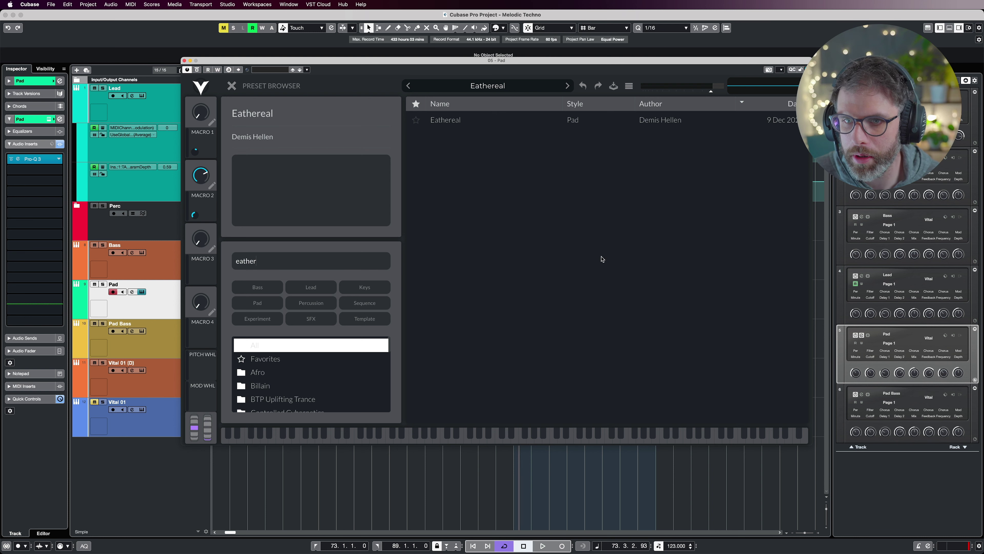
scroll(308, 399, down, 5)
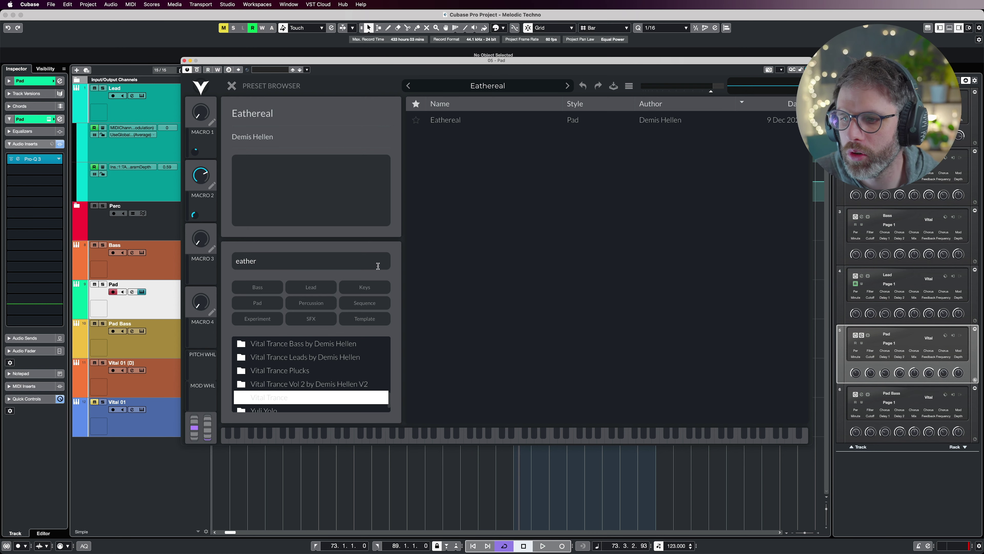
click(232, 86)
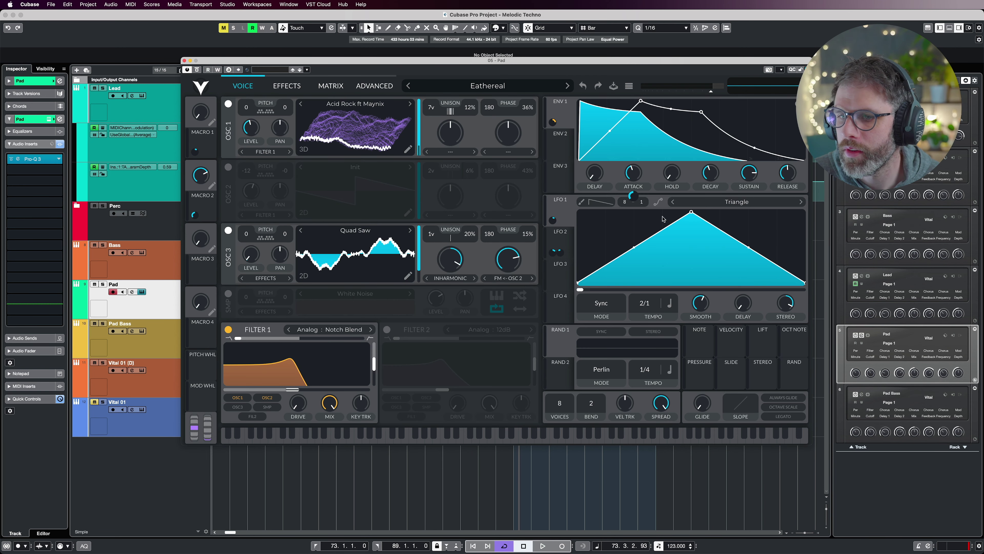
click(185, 61)
Solo the Pad track and play it back, then move the solo to Pad Bass
click(103, 284)
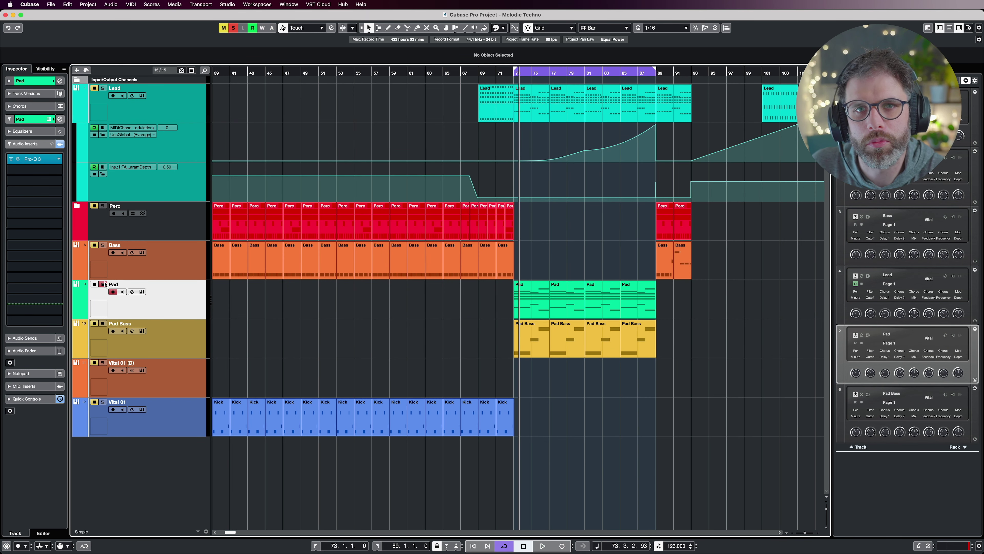
key(space)
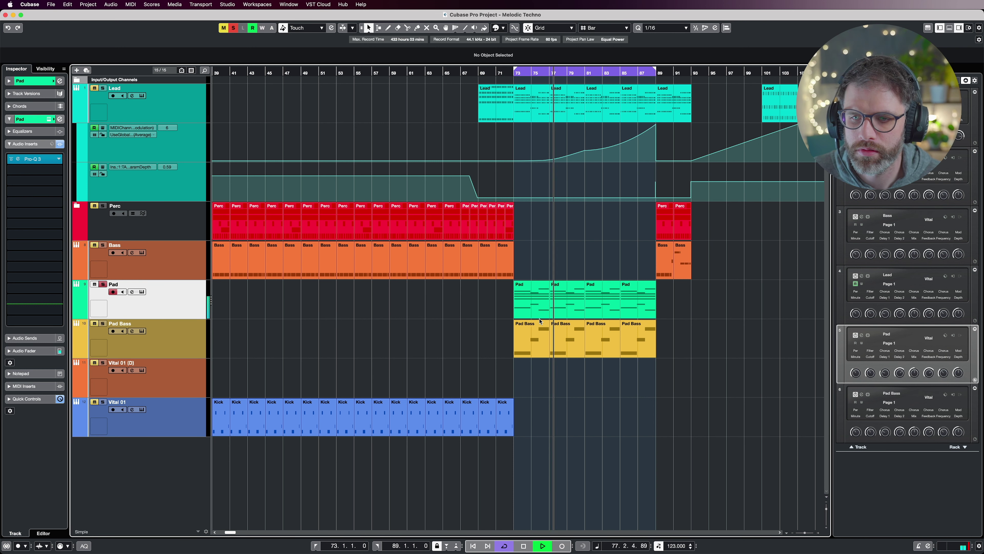
key(space)
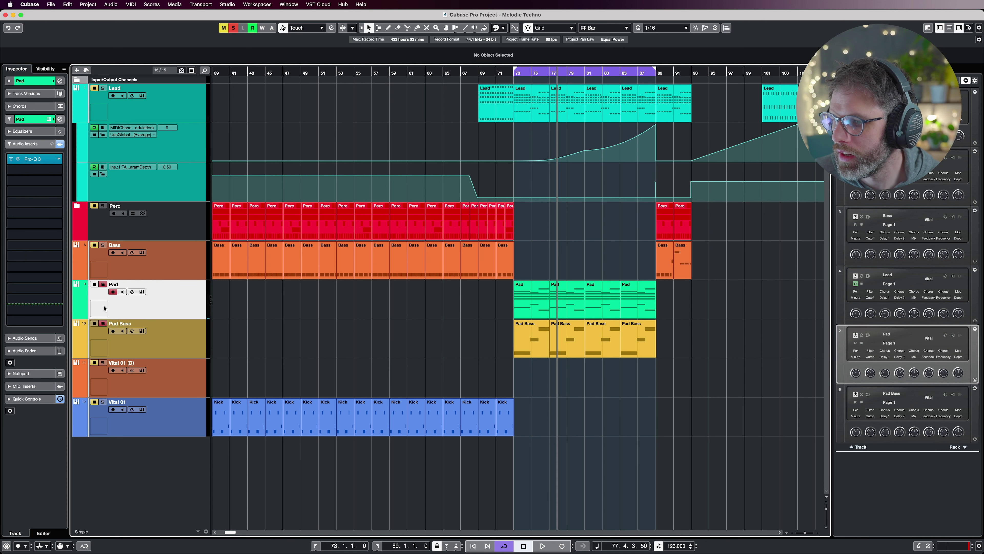
click(102, 323)
click(103, 284)
Open the Pad Bass track's Vital synth on its Advanced oscillator page
click(167, 339)
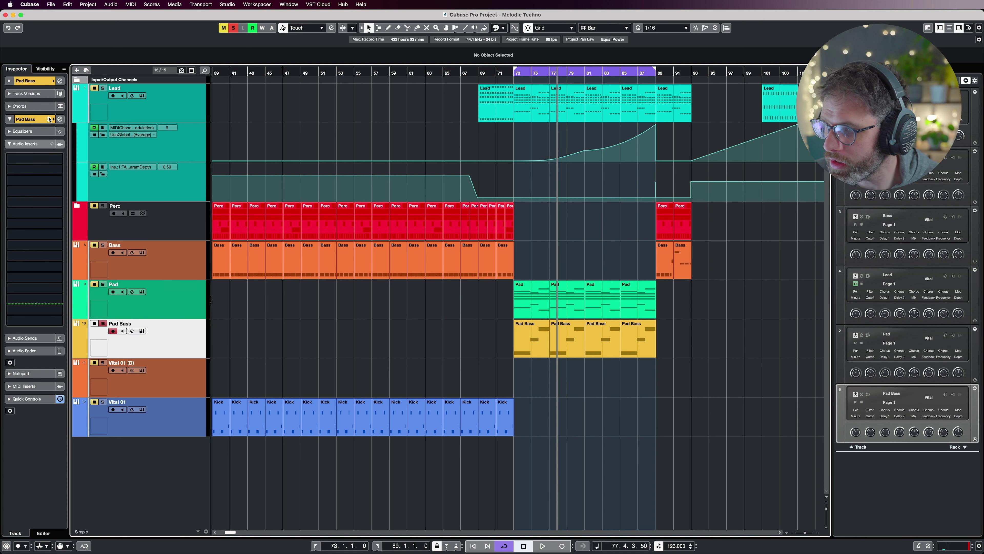
click(142, 330)
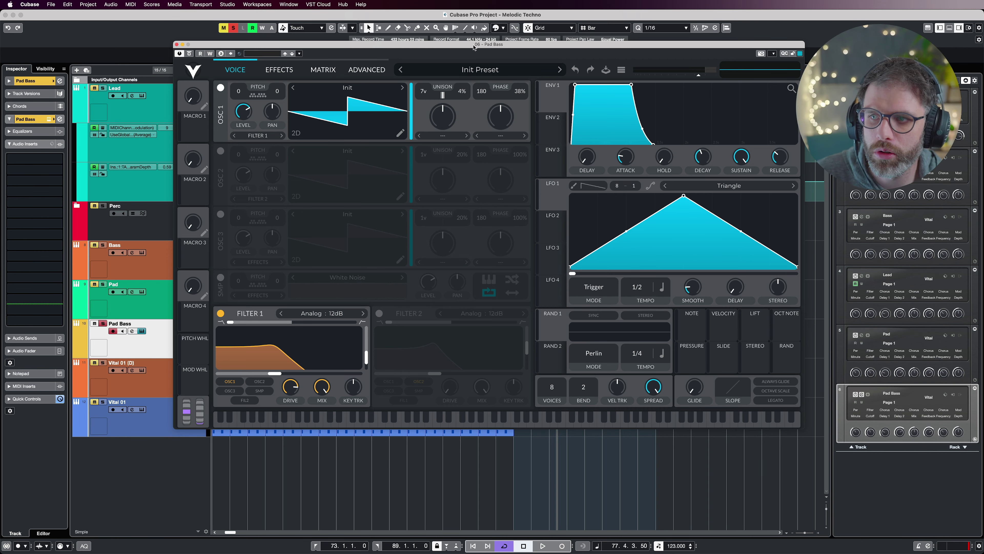
drag(473, 45, 497, 50)
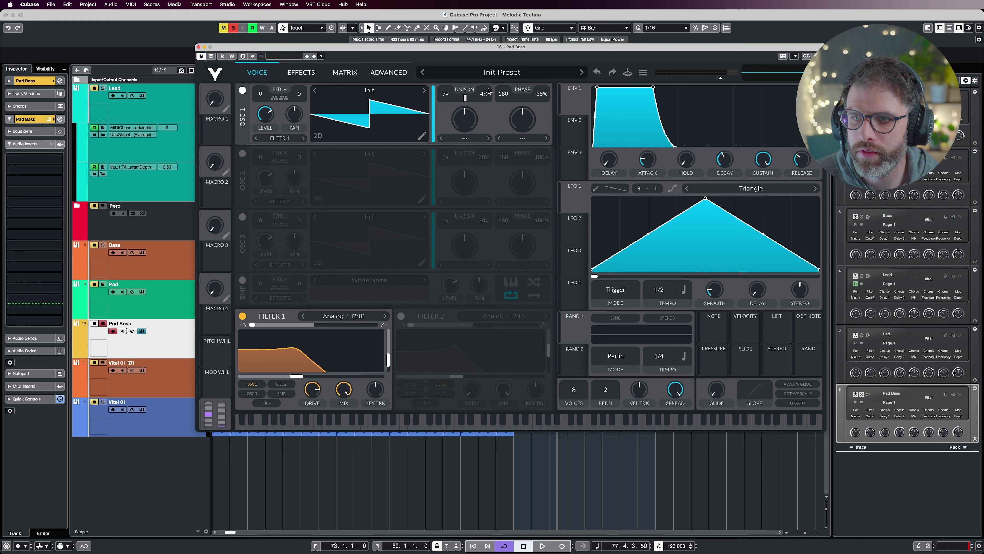
click(389, 74)
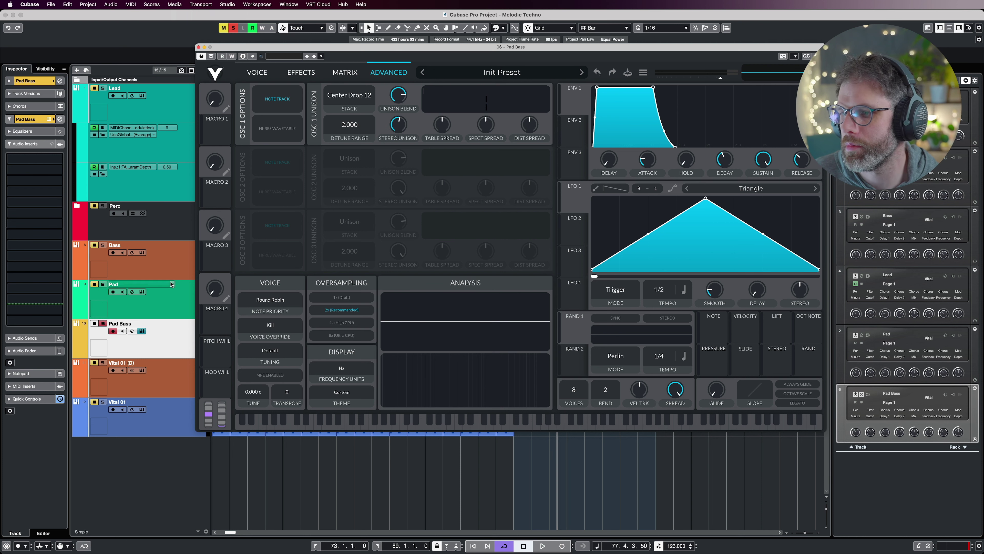
While playing, set OSC 1 stereo unison to 100%
key(space)
drag(404, 133, 408, 282)
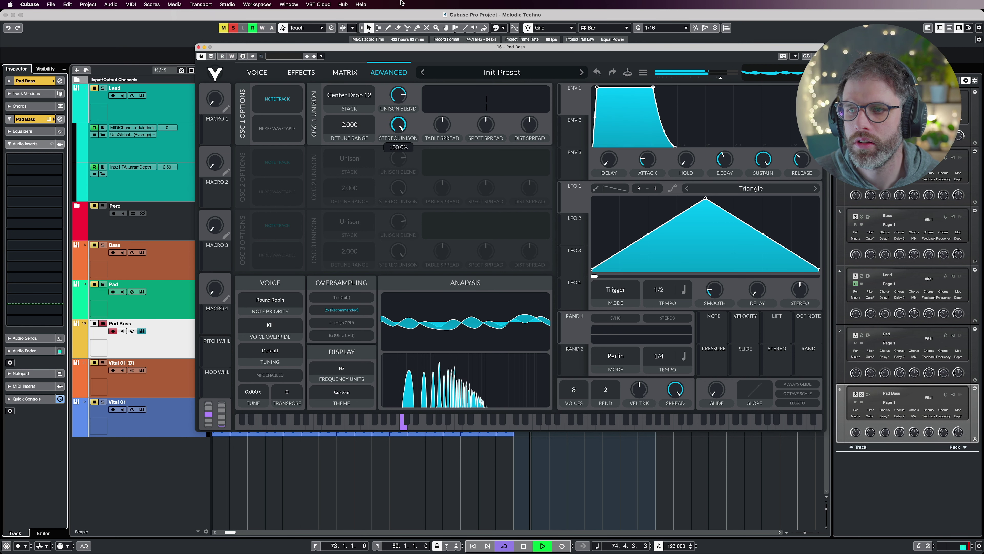
drag(398, 125, 480, 459)
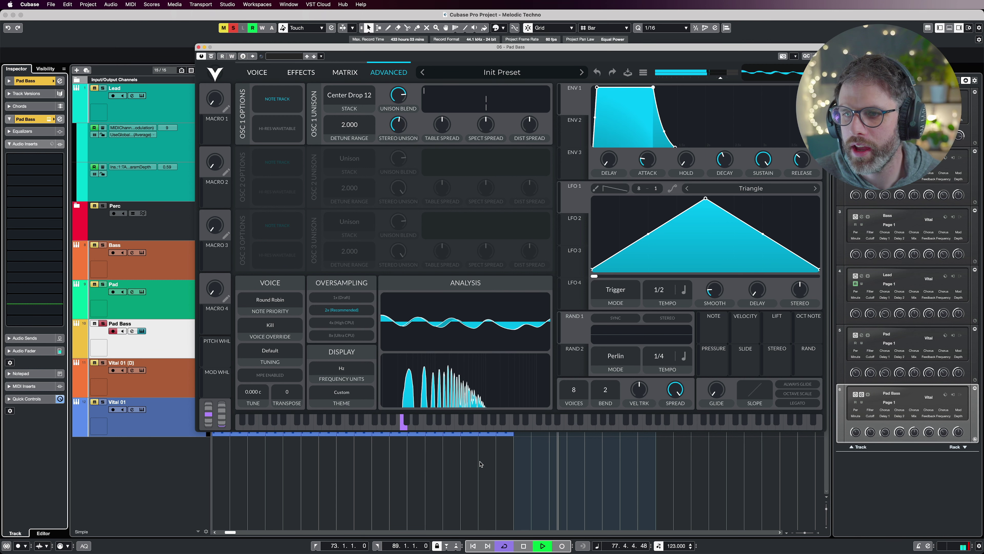
key(space)
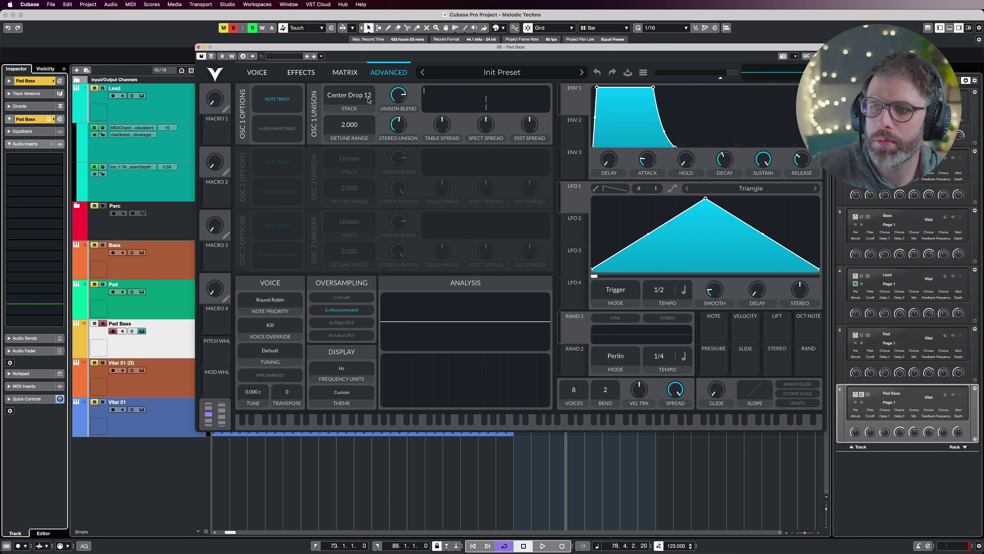
Review the Voice, Advanced and Distortion effect pages, then close the Vital window
click(267, 74)
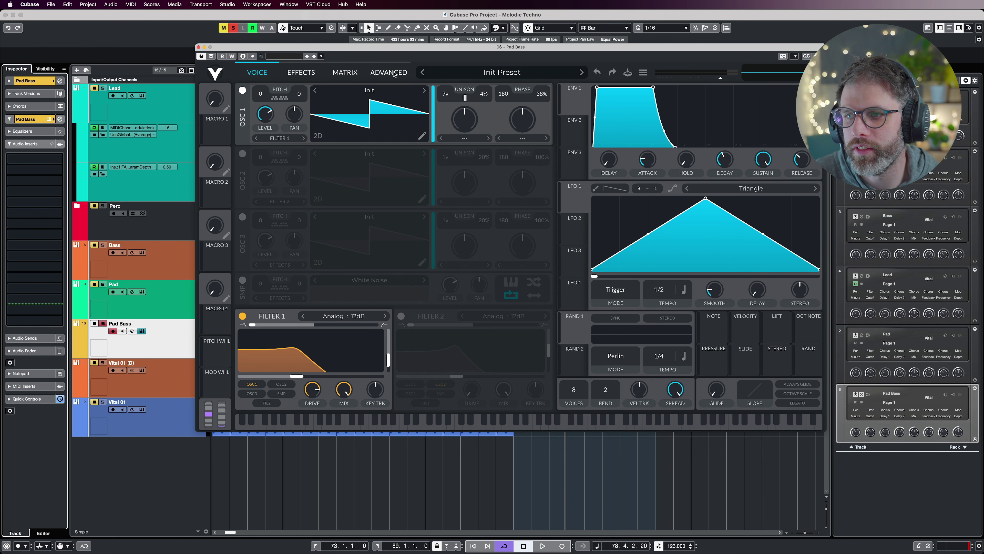
click(389, 73)
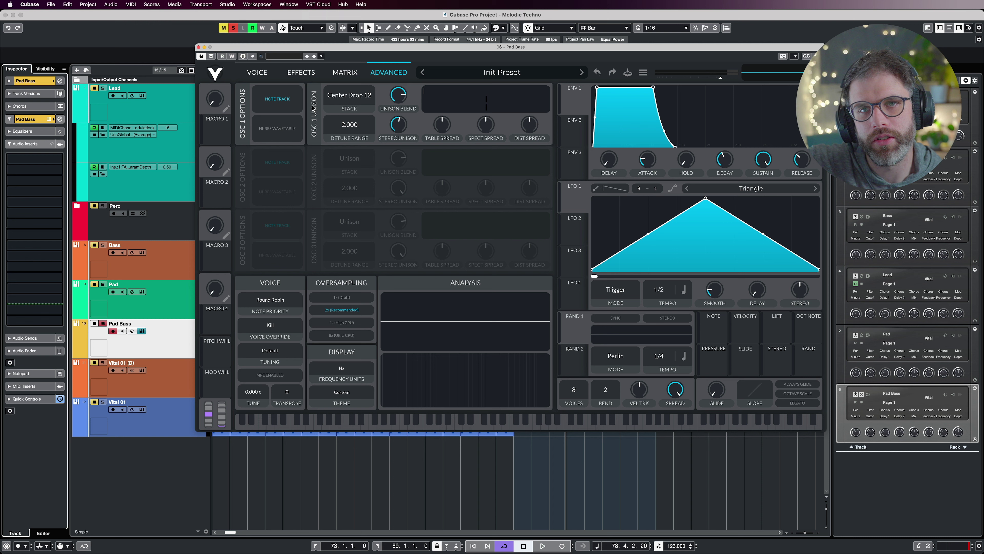
click(268, 77)
click(303, 79)
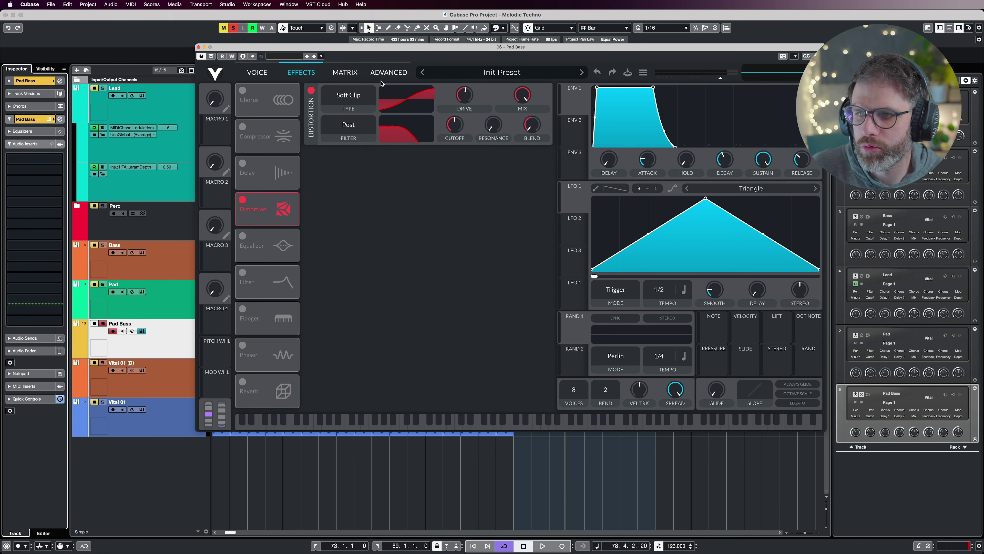
click(199, 47)
Unsolo Pad Bass, start playback from bar 73, and lower Pad Bass to -8.03 dB
click(103, 323)
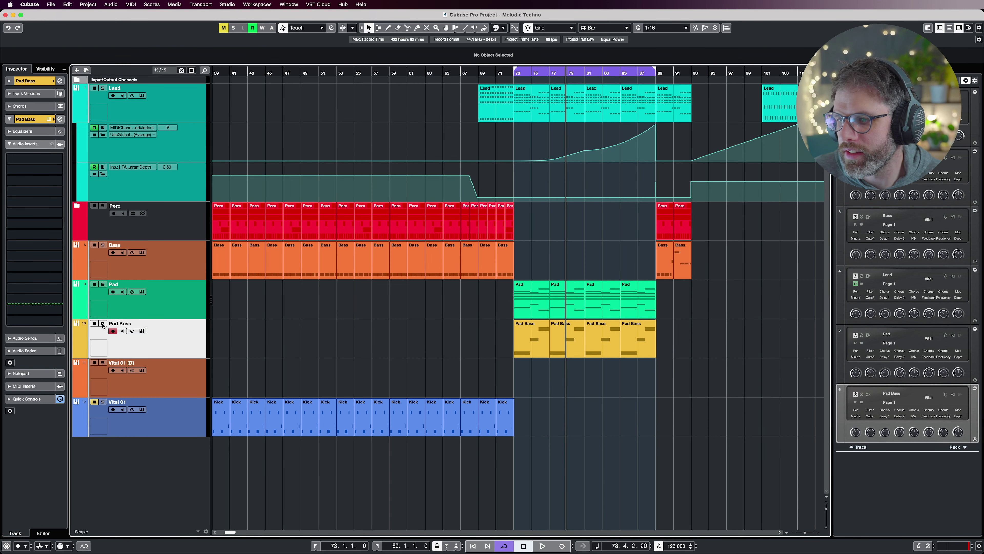
key(space)
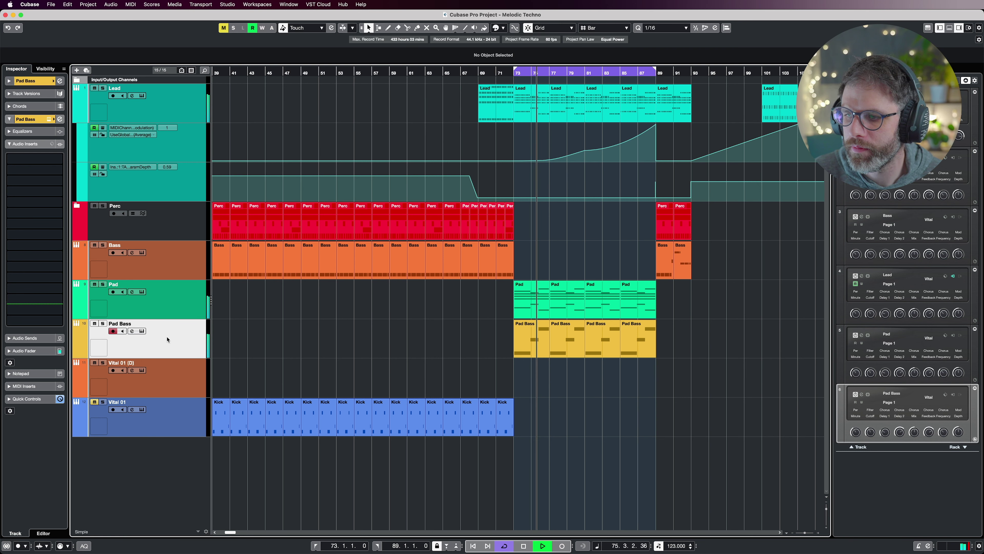
click(13, 351)
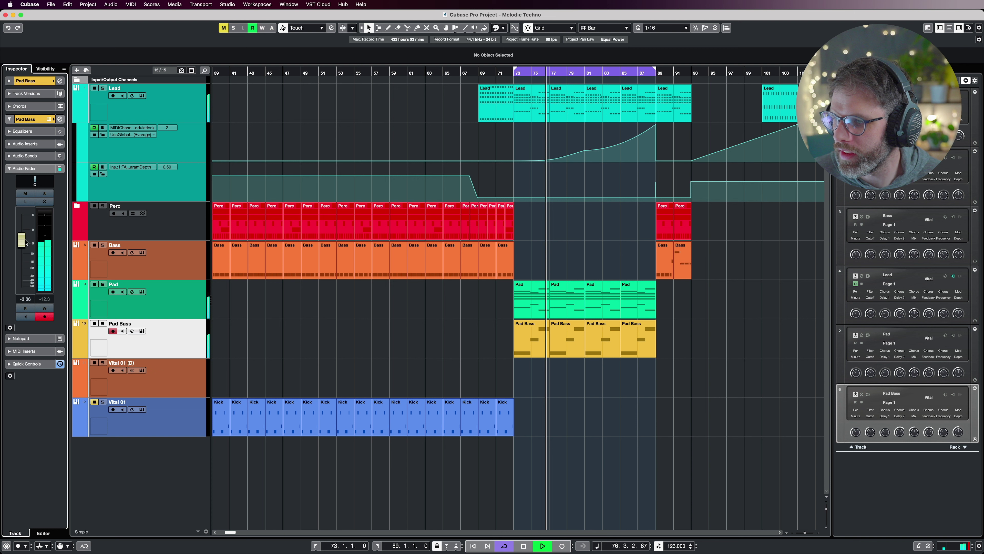
drag(25, 242, 24, 253)
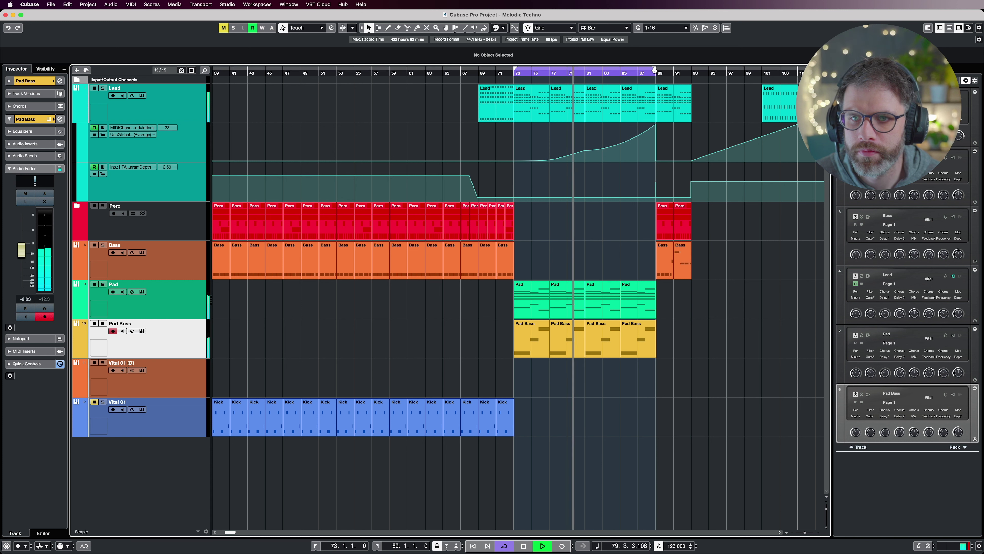
Loop bars 89–93 around the Perc and Bass parts, zoom in there, and stop playback
mouse_move(516, 78)
mouse_down()
mouse_move(482, 79)
mouse_move(516, 77)
mouse_up()
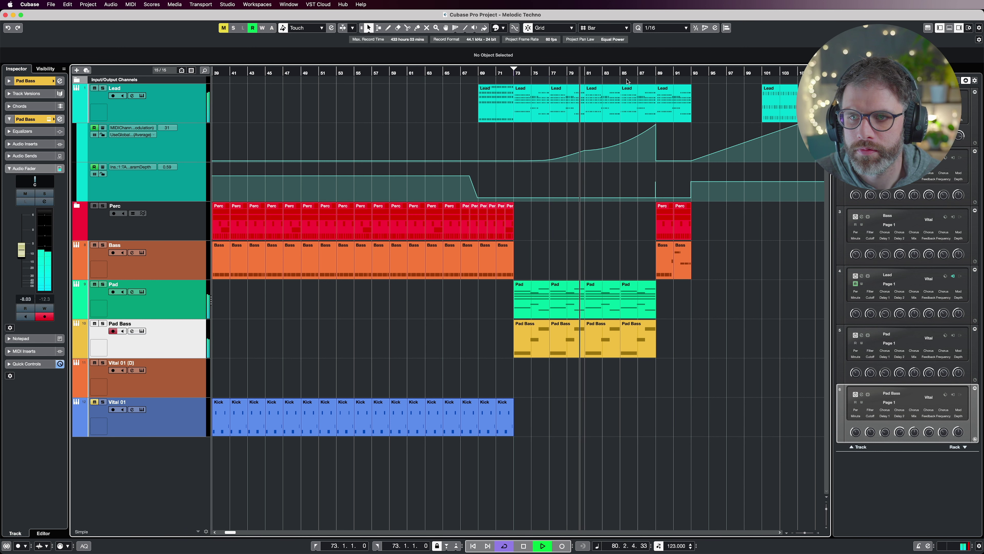
click(648, 71)
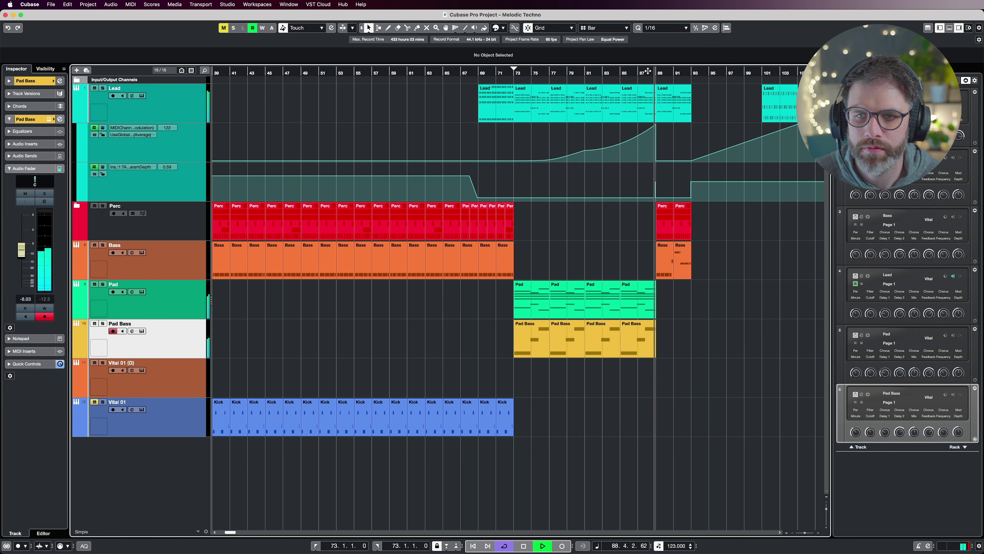
drag(725, 207, 653, 264)
key(p)
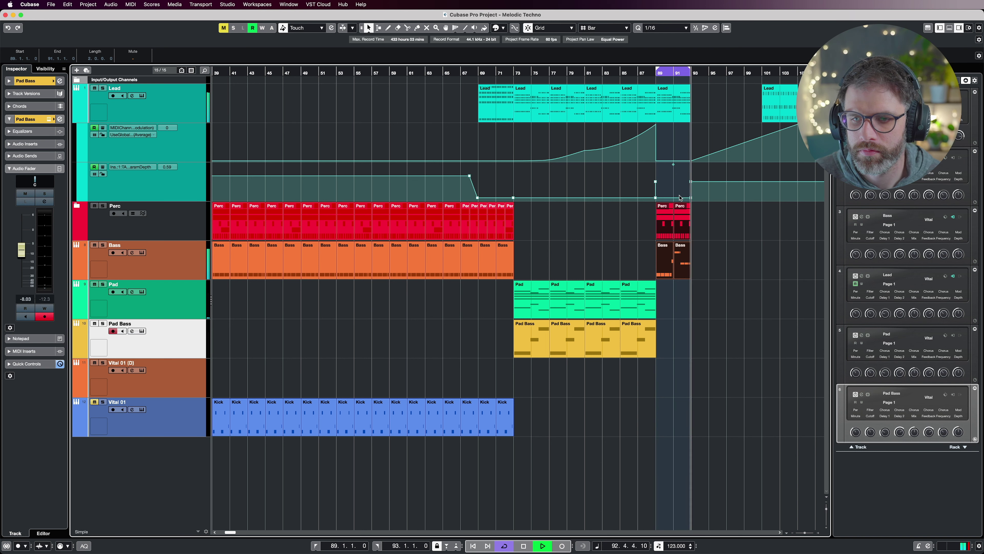
key(h)
key(h)
key(space)
click(697, 241)
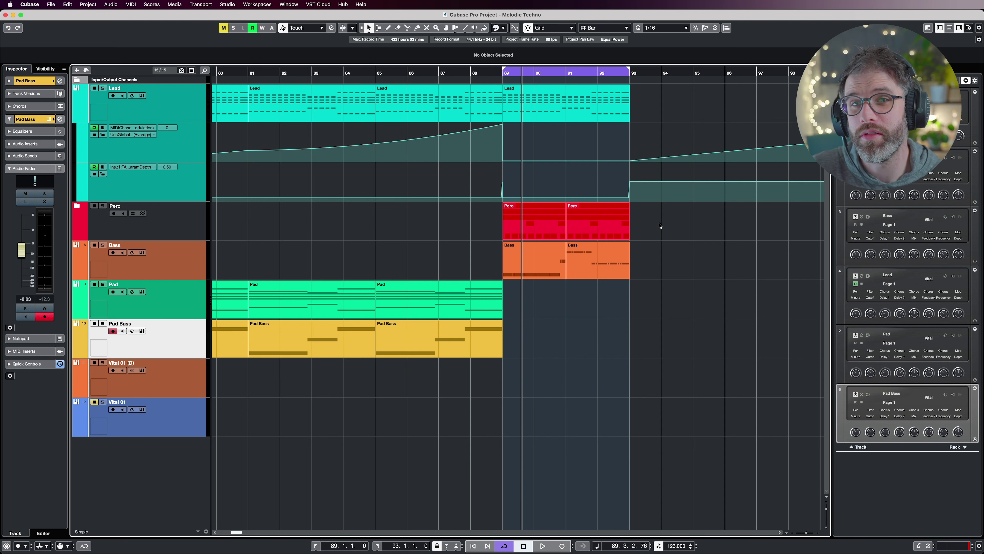
click(109, 221)
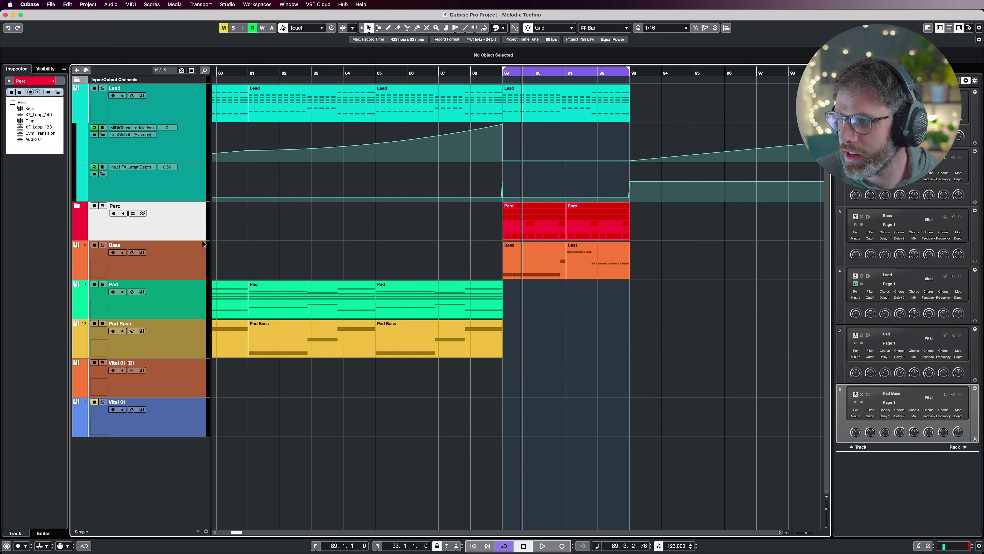
key(Down)
click(29, 144)
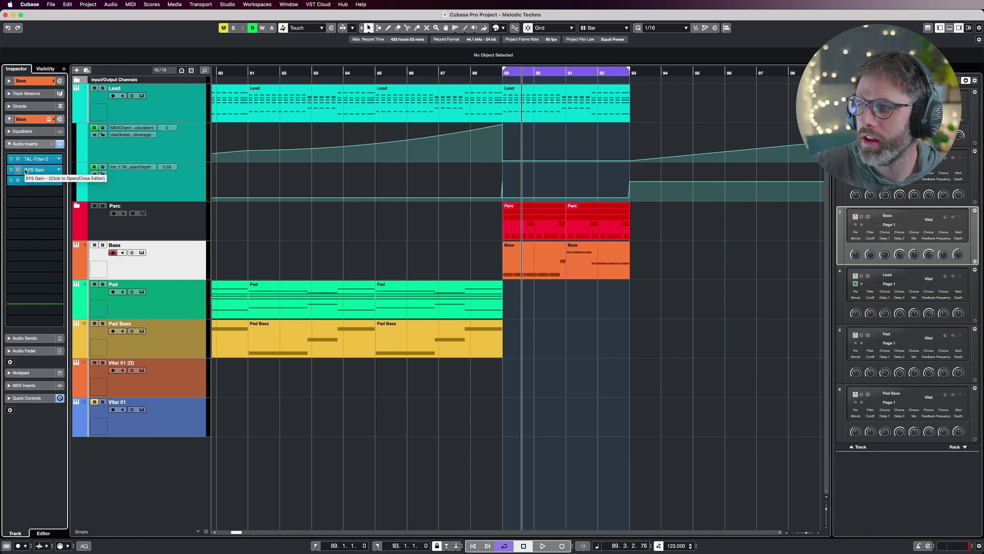
click(33, 180)
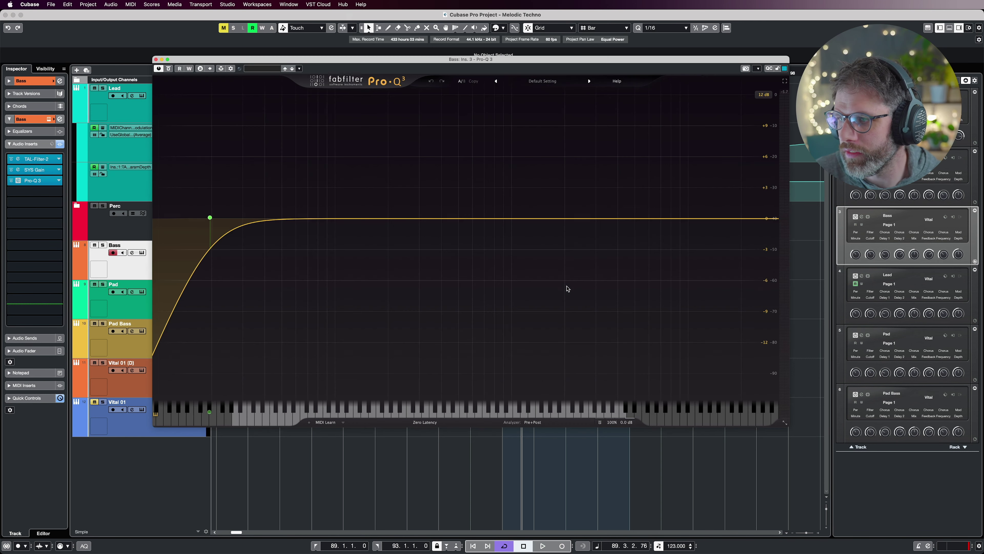
click(156, 60)
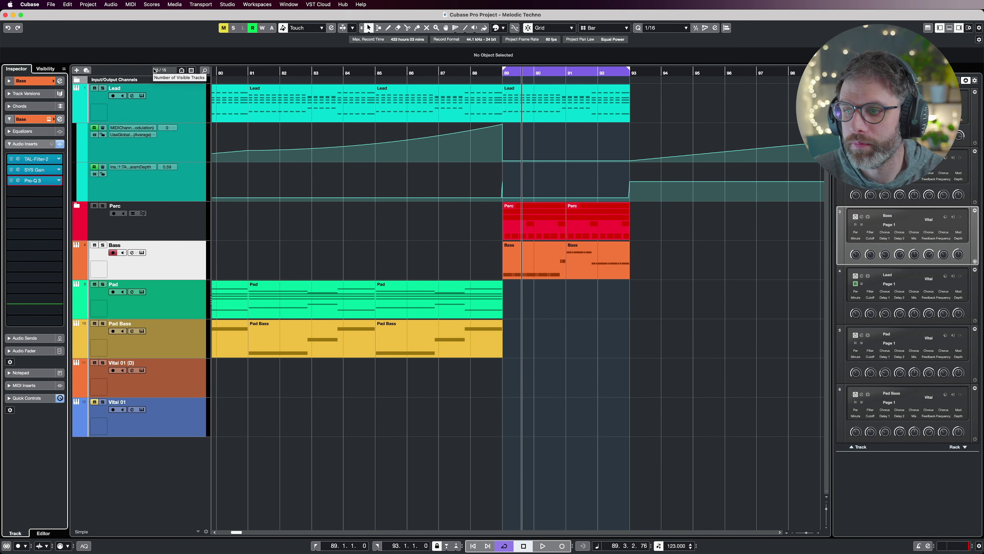
key(g)
key(g)
key(g)
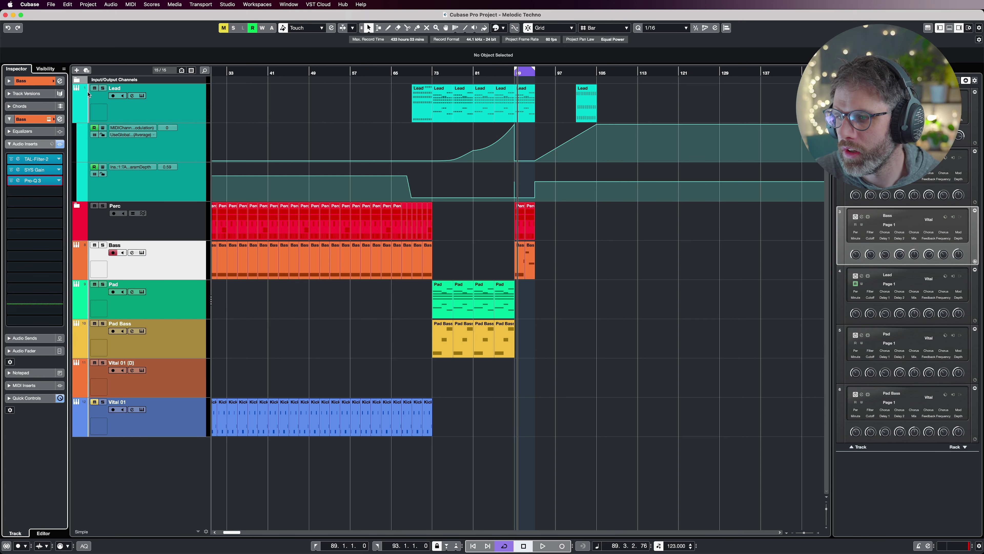
Hide the Lead automation lanes and delete the lone Lead part near bar 97
click(76, 120)
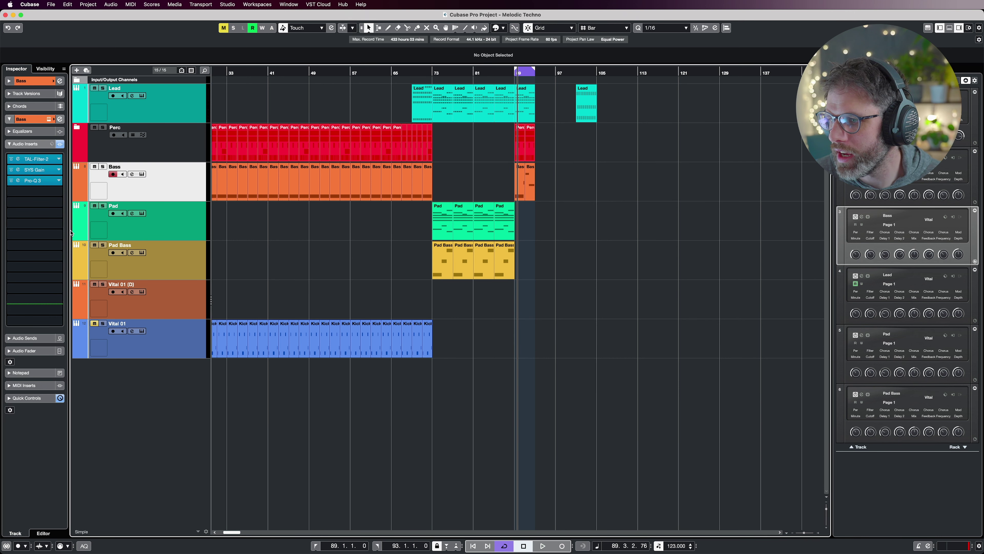
click(593, 104)
key(Delete)
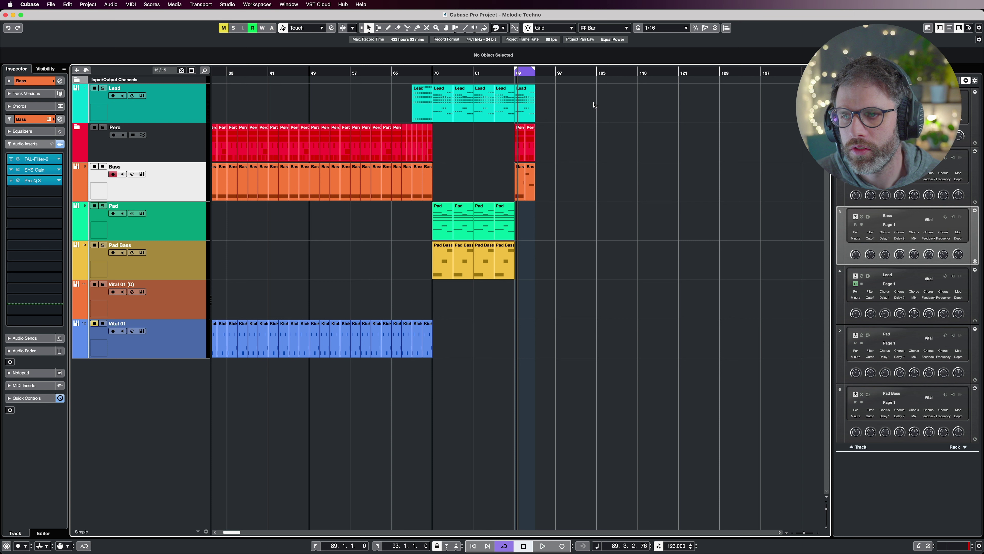
drag(566, 96, 523, 186)
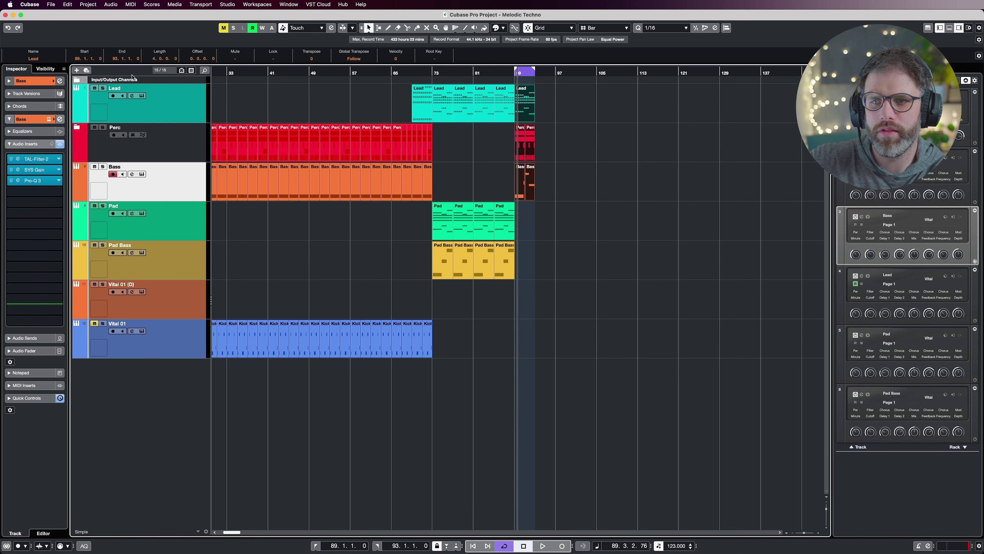
Add a Marker track from the track list's context menu
right_click(186, 84)
mouse_move(210, 90)
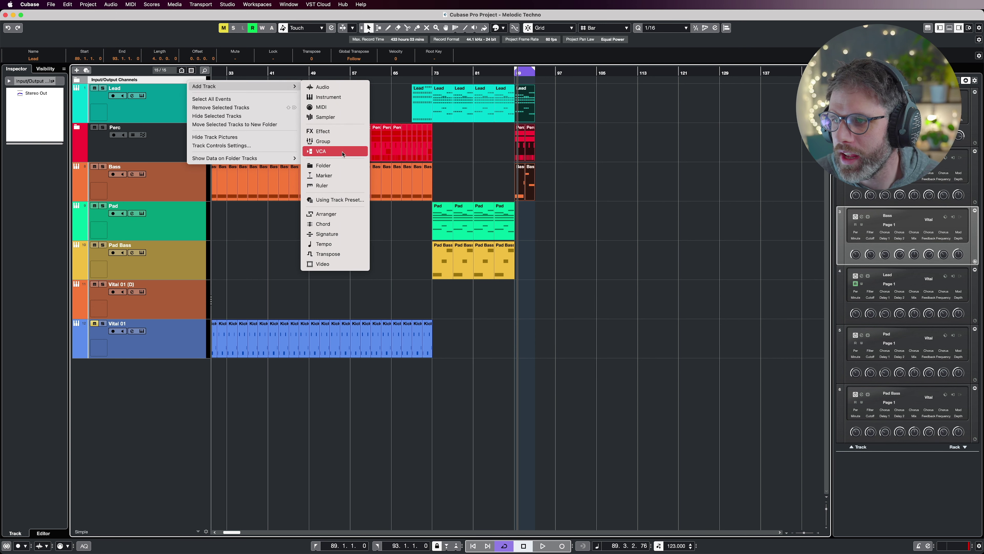
click(339, 176)
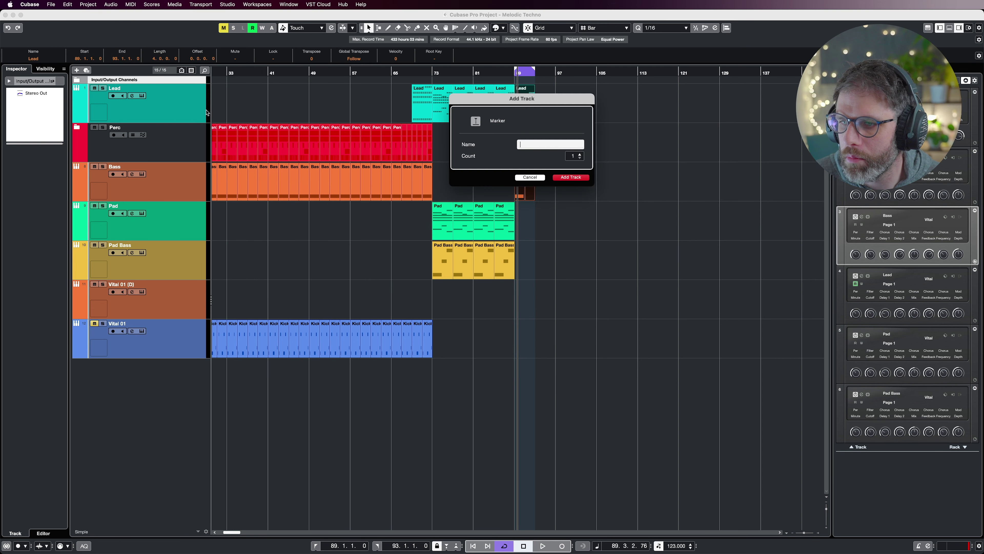
key(Return)
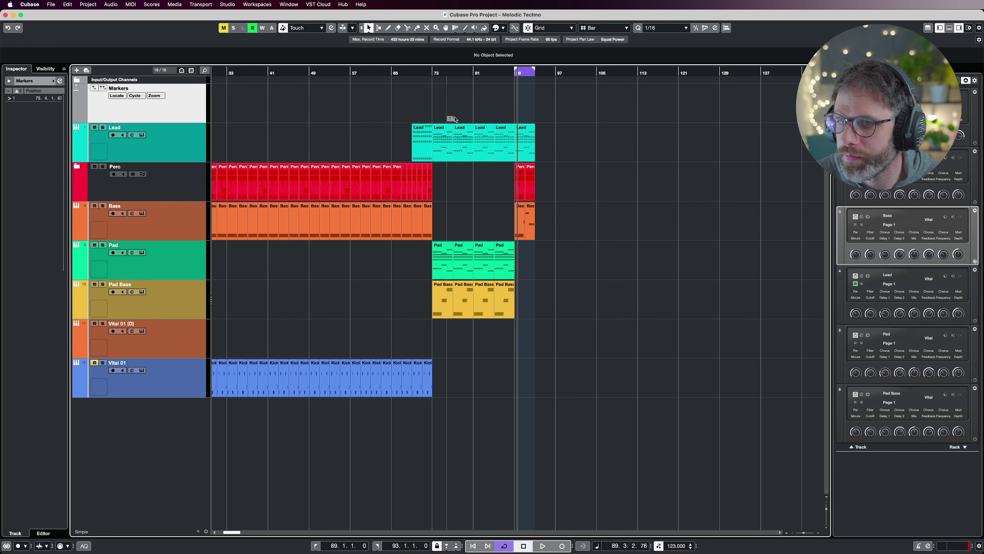
Place markers at bars 1, 33, 65, 73 and 89
drag(451, 121, 219, 121)
drag(370, 121, 383, 124)
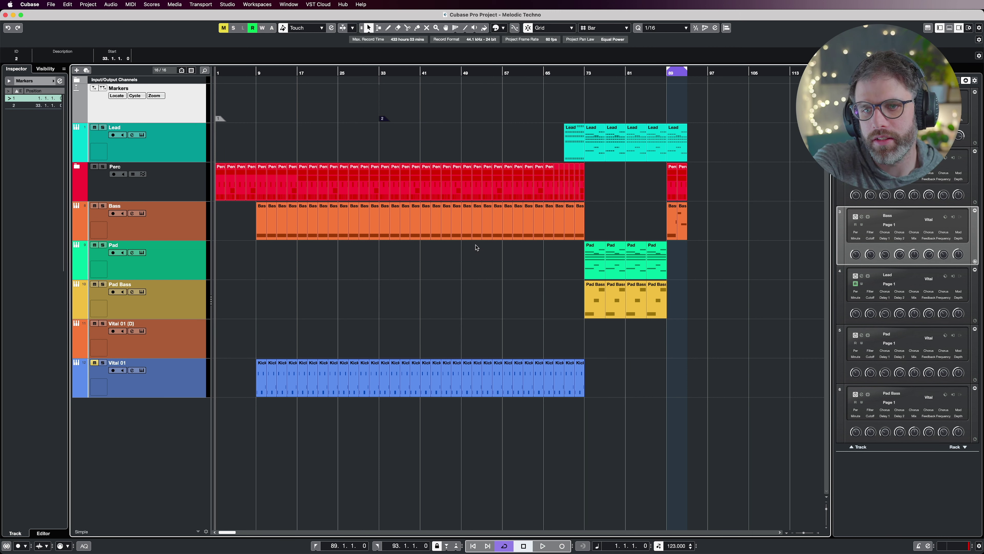
click(547, 118)
drag(548, 118, 588, 119)
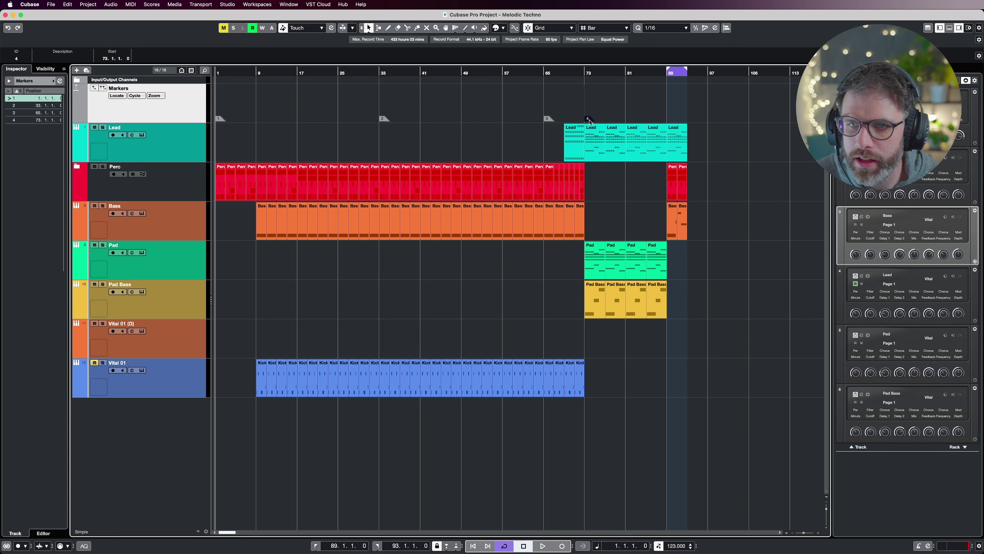
click(671, 118)
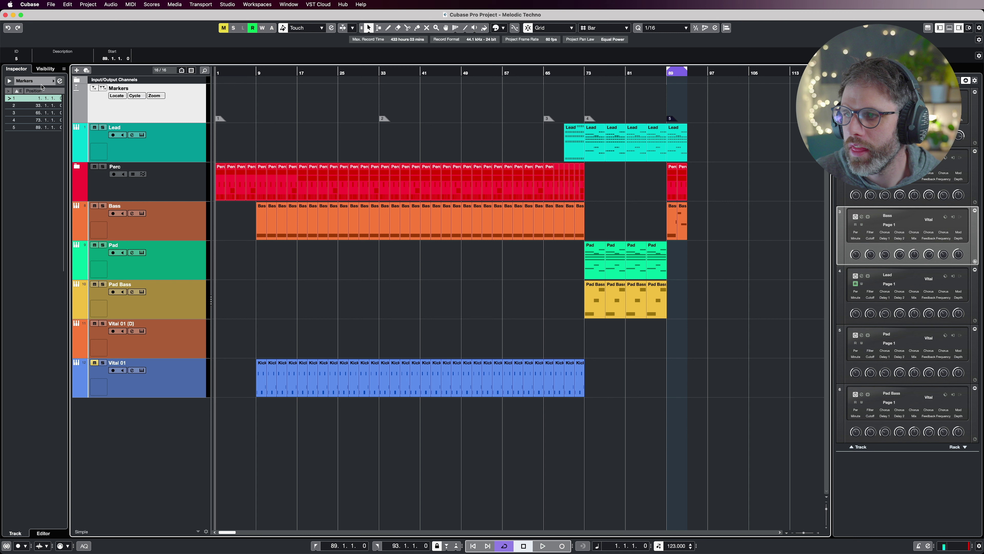
Open the Markers list to name the first marker, and duplicate the bar-93 Lead, Perc and Bass parts to bar 97
click(60, 81)
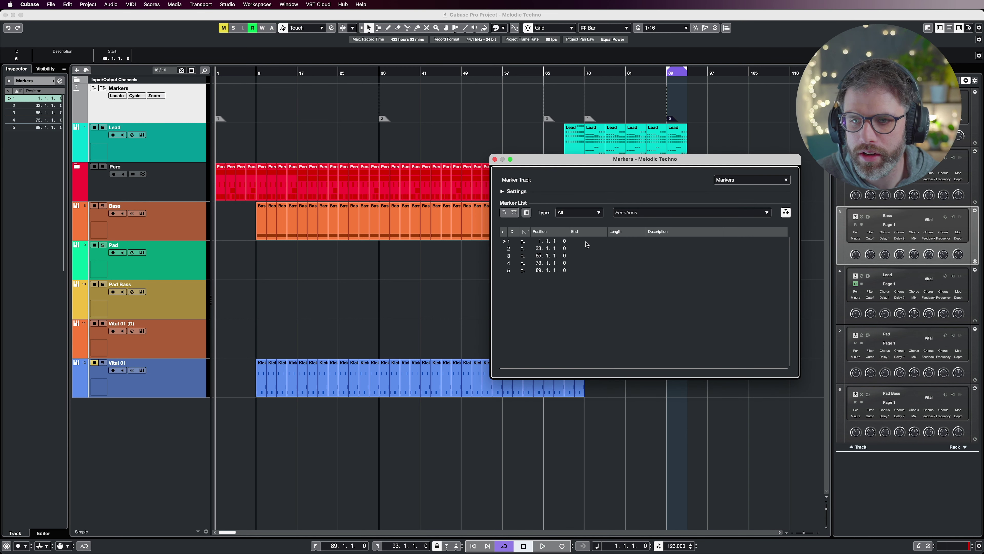
double_click(694, 242)
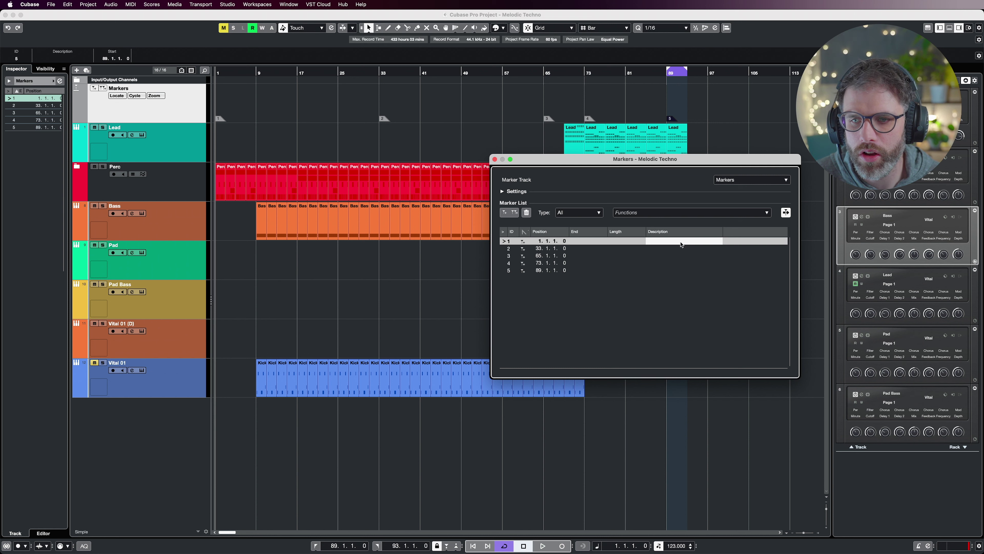
drag(505, 121, 436, 227)
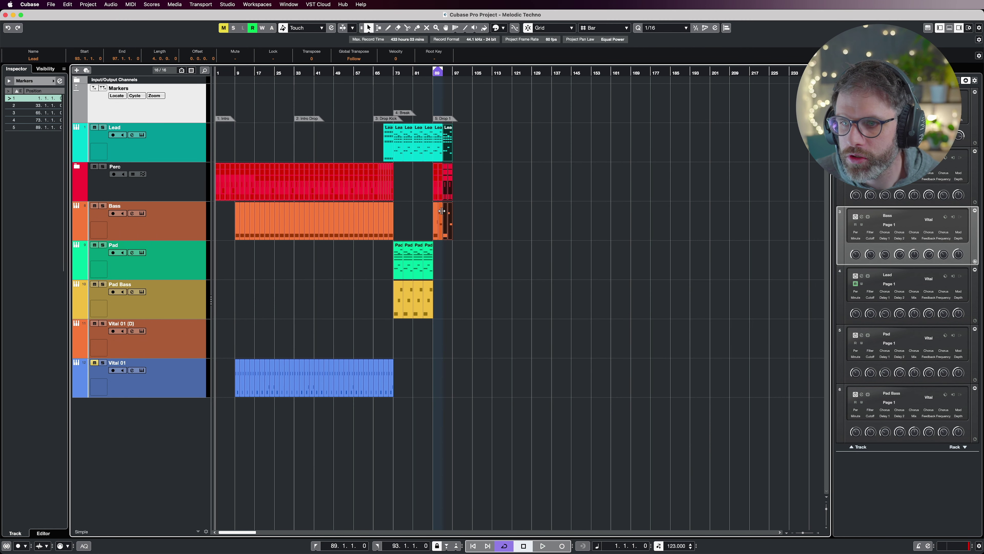
key(super+d)
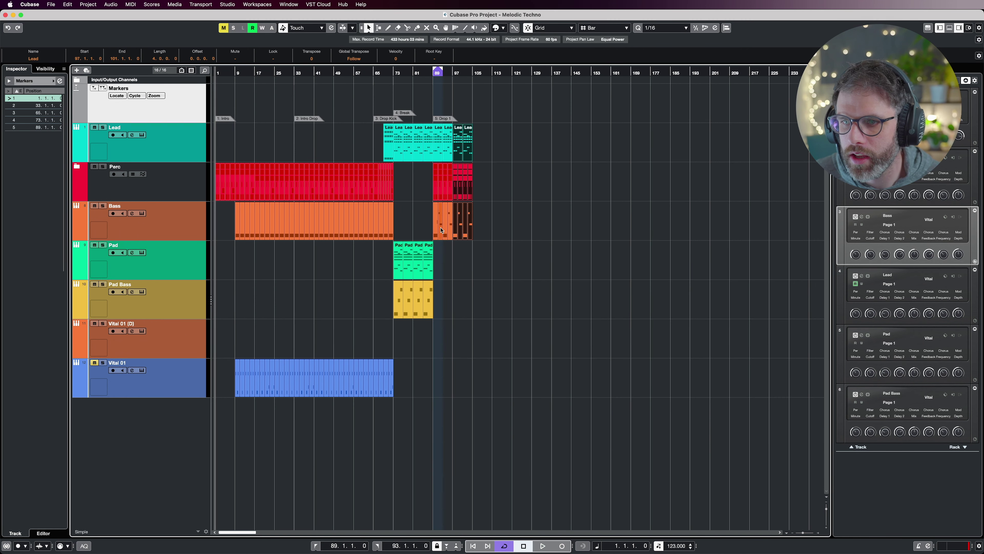
Duplicate the drop's Lead, Perc and Bass parts across bars 105–121, then expand the Perc folder
drag(435, 72, 510, 112)
key(h)
key(h)
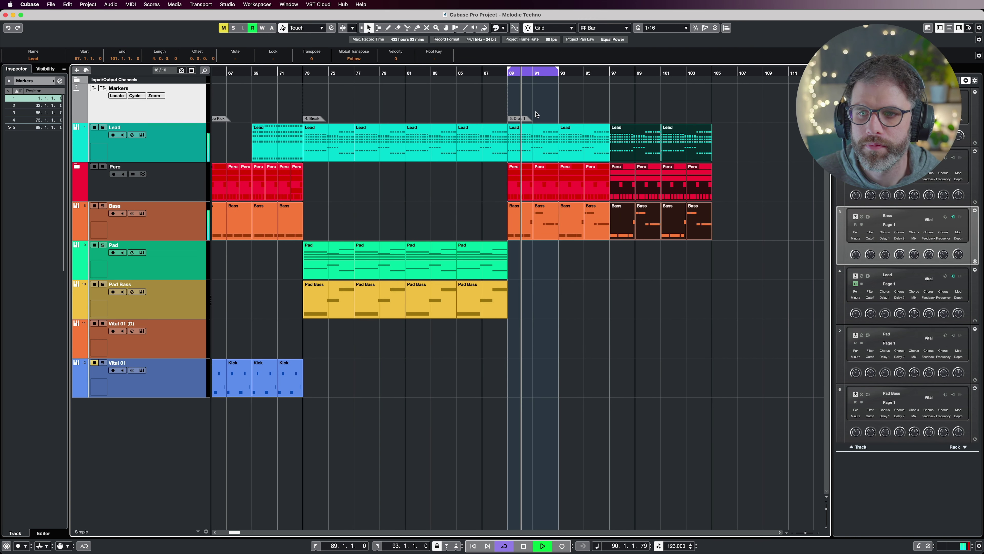
key(h)
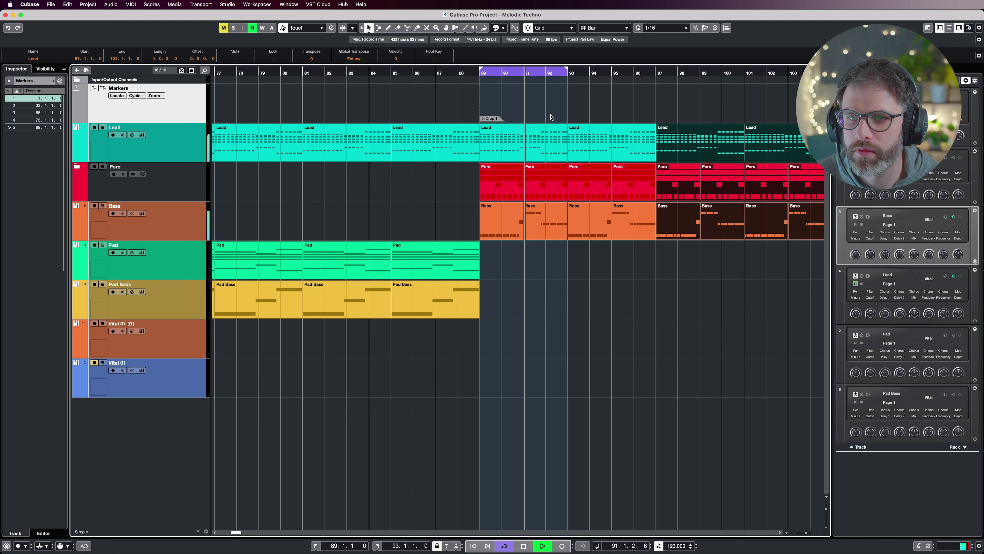
drag(555, 117, 654, 306)
click(654, 306)
scroll(654, 305, down, 6)
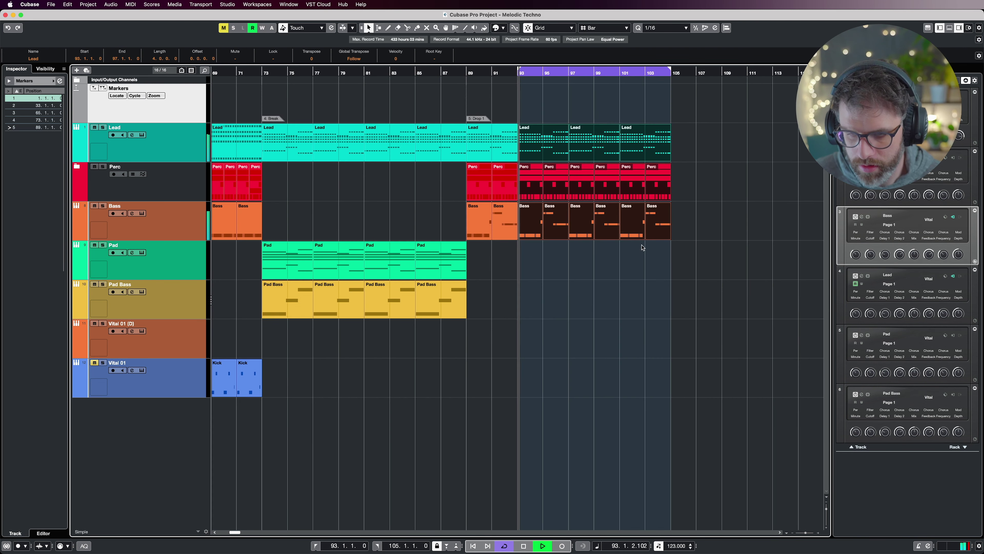
drag(609, 130, 495, 228)
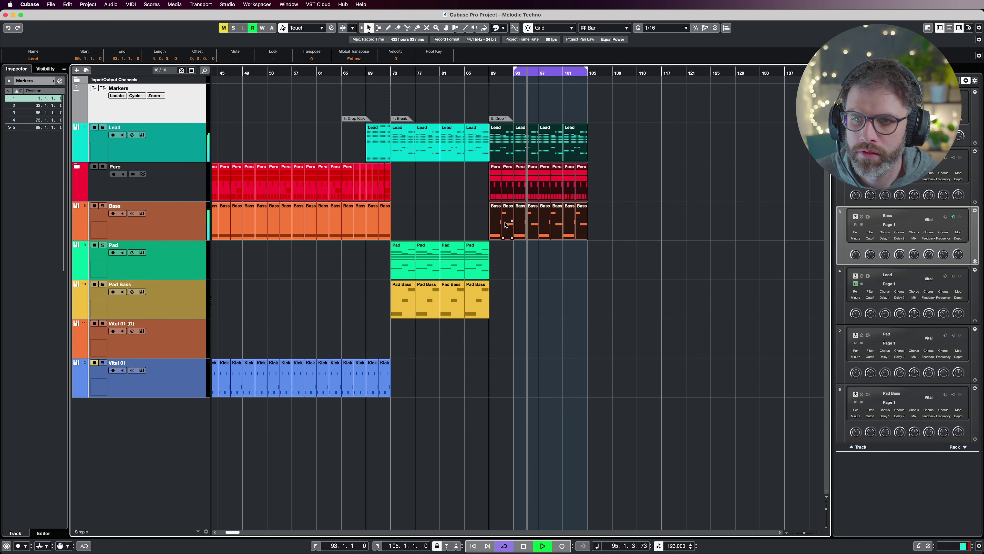
key(super+d)
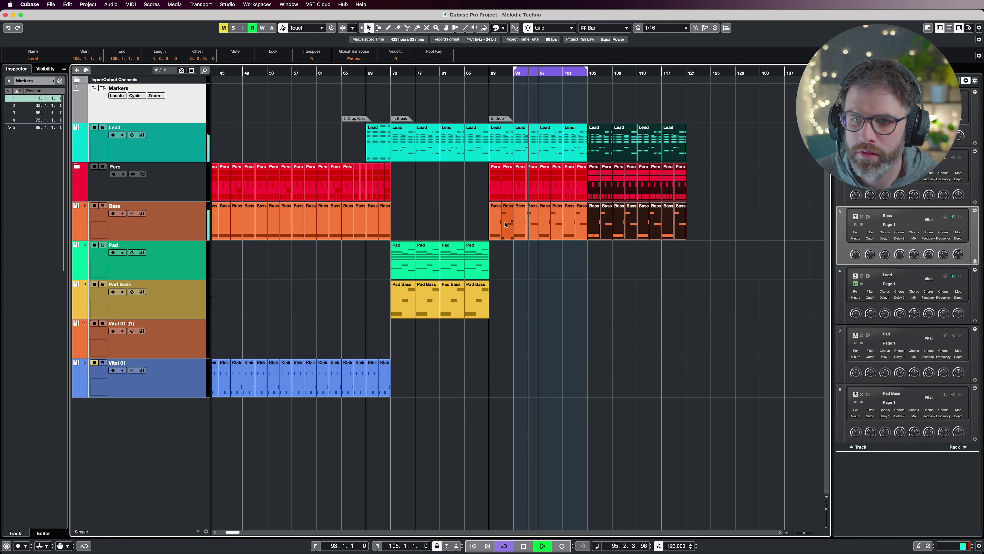
click(76, 166)
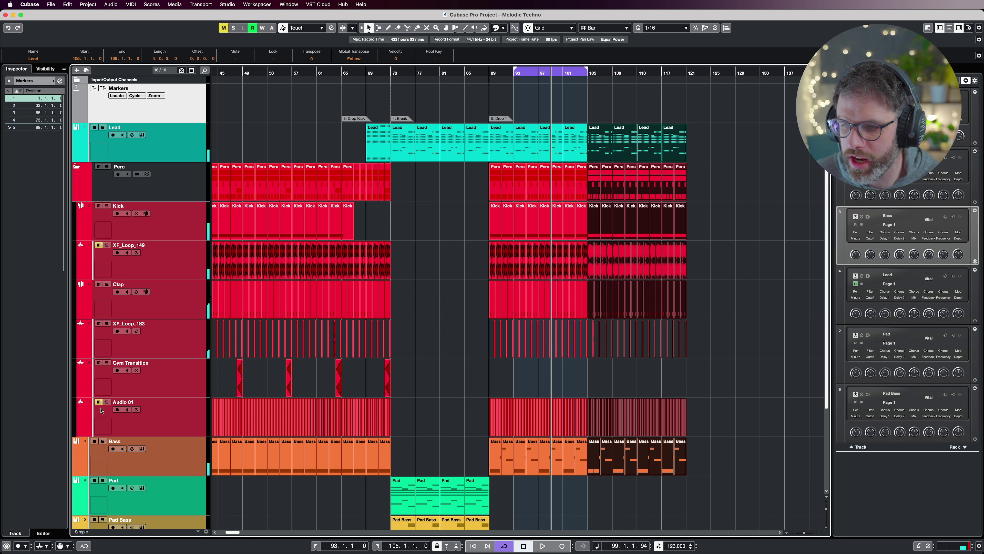
Stop playback and delete the Audio 01 events in bars 89–93
key(space)
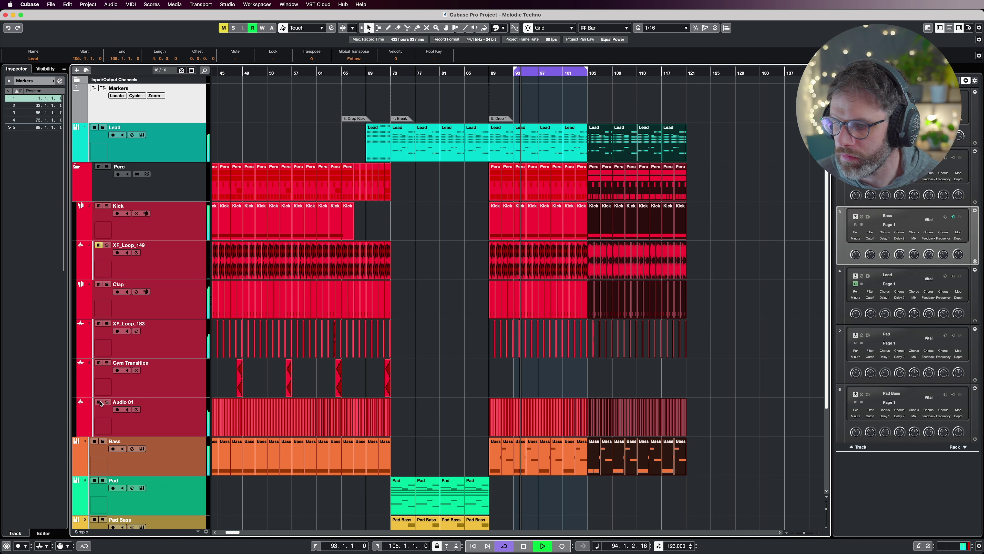
key(h)
key(h)
key(h)
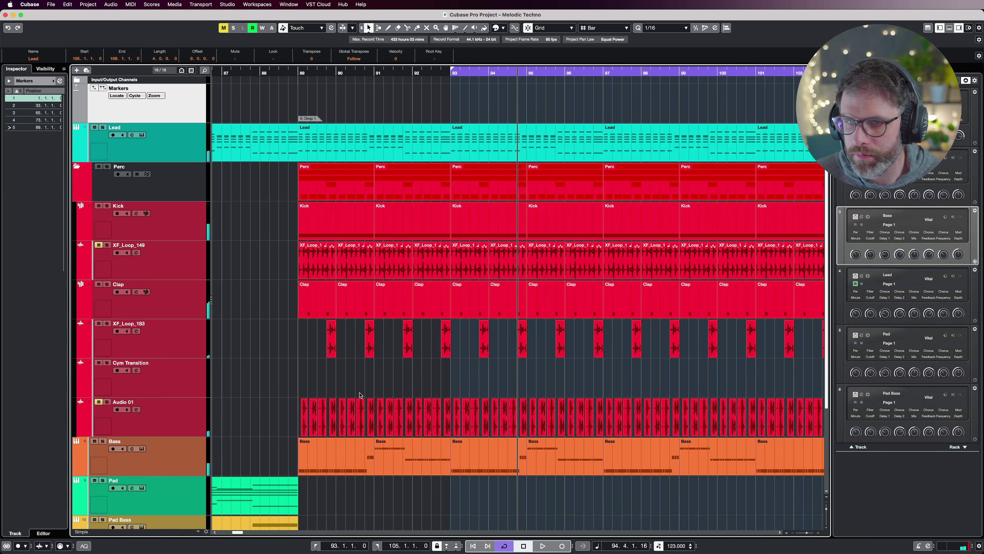
drag(281, 392, 449, 413)
key(Delete)
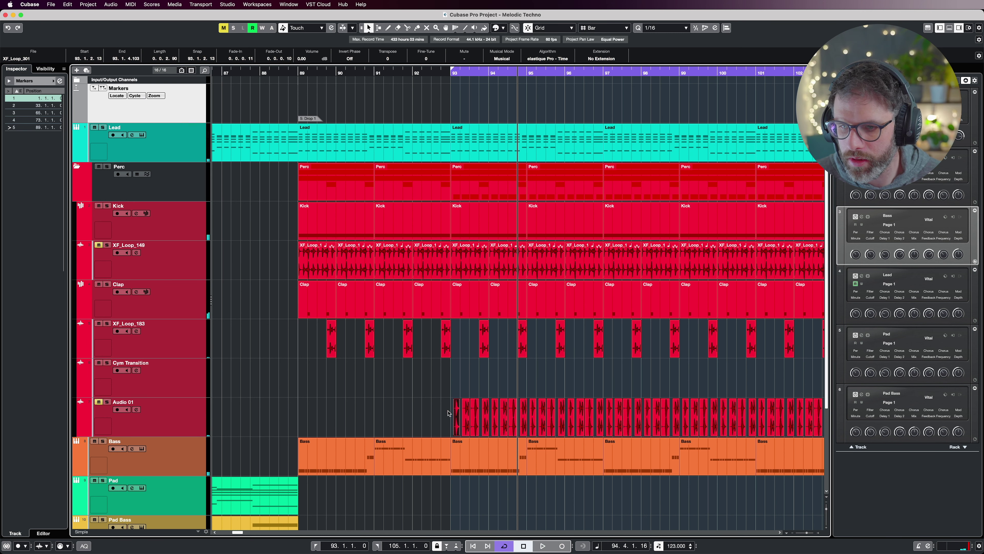
Play from bar 89 and delete the XF_Loop_149 events from bar 89 to 104
click(303, 75)
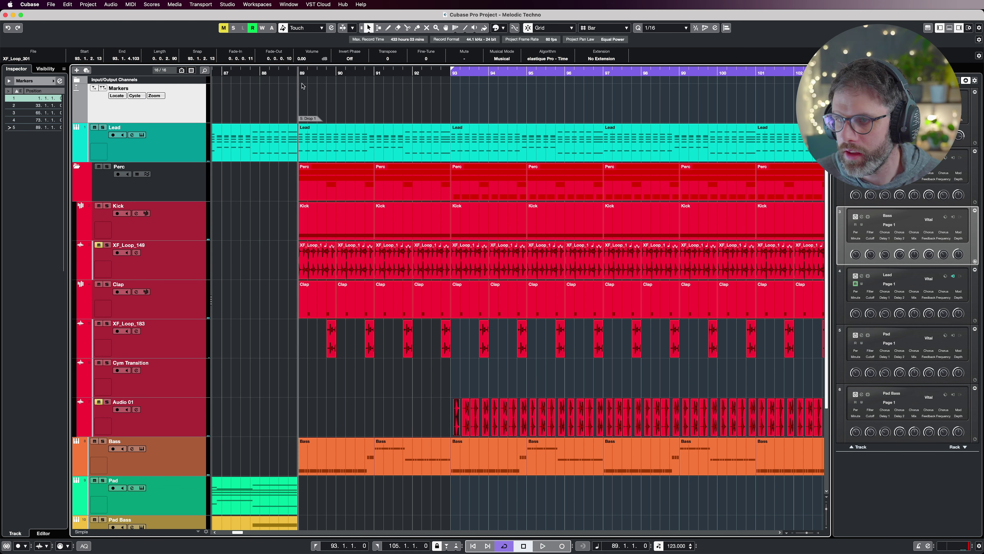
key(space)
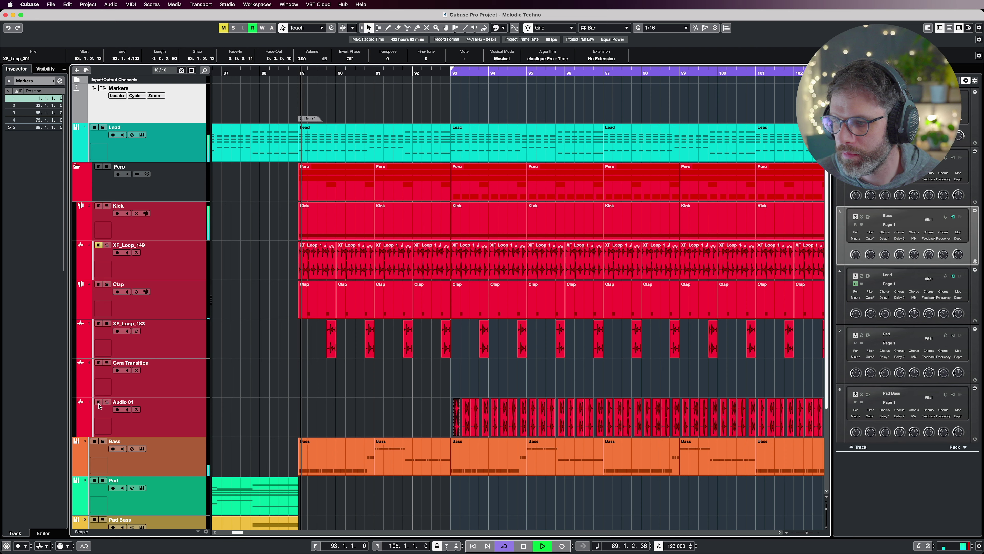
key(g)
key(g)
key(g)
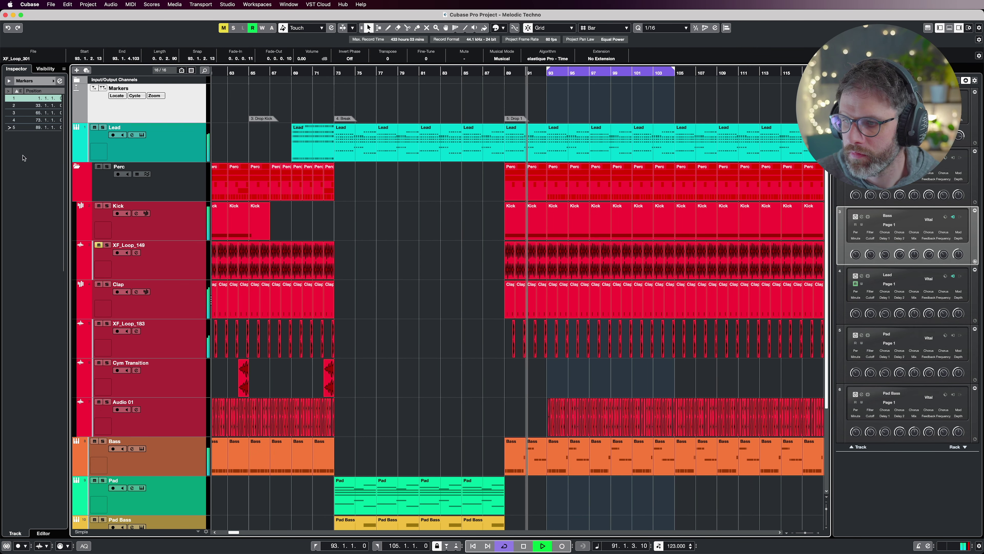
drag(459, 258, 672, 263)
key(Delete)
Set the loop range to bars 105–121 from the Lead events
scroll(672, 263, right, 3)
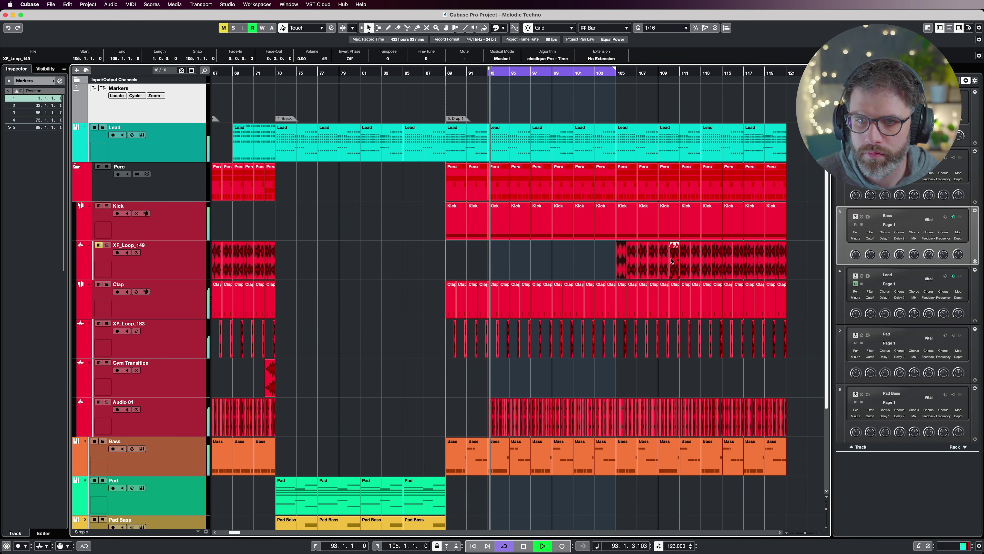
drag(779, 80, 624, 153)
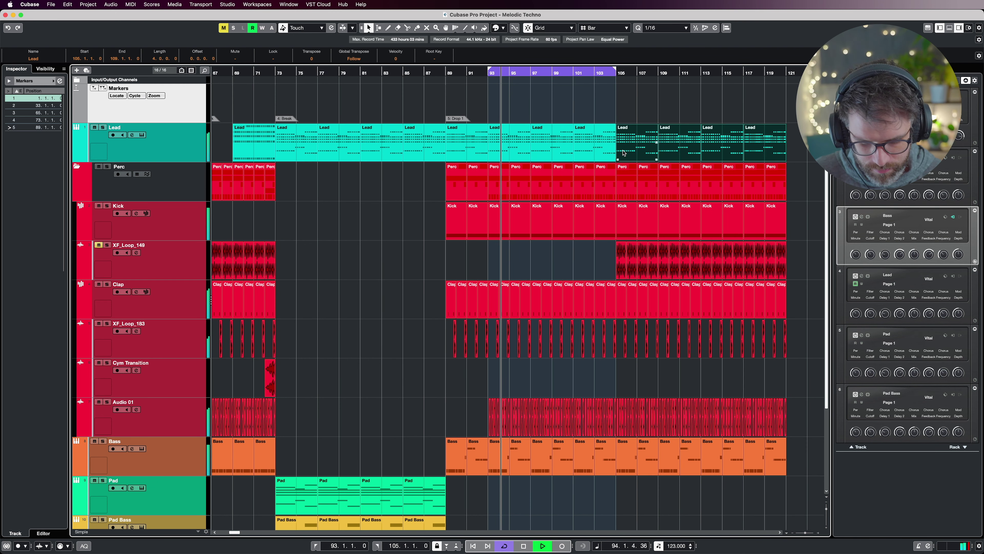
key(p)
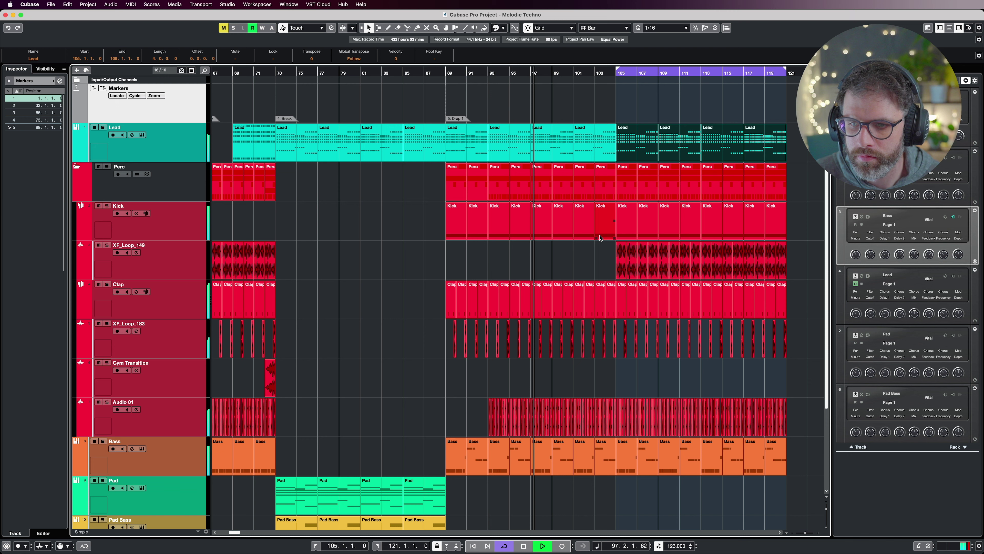
Delete the last three kick notes in the Kick part before bar 105, then play back from bar 103
double_click(607, 218)
drag(406, 238, 275, 304)
key(BackSpace)
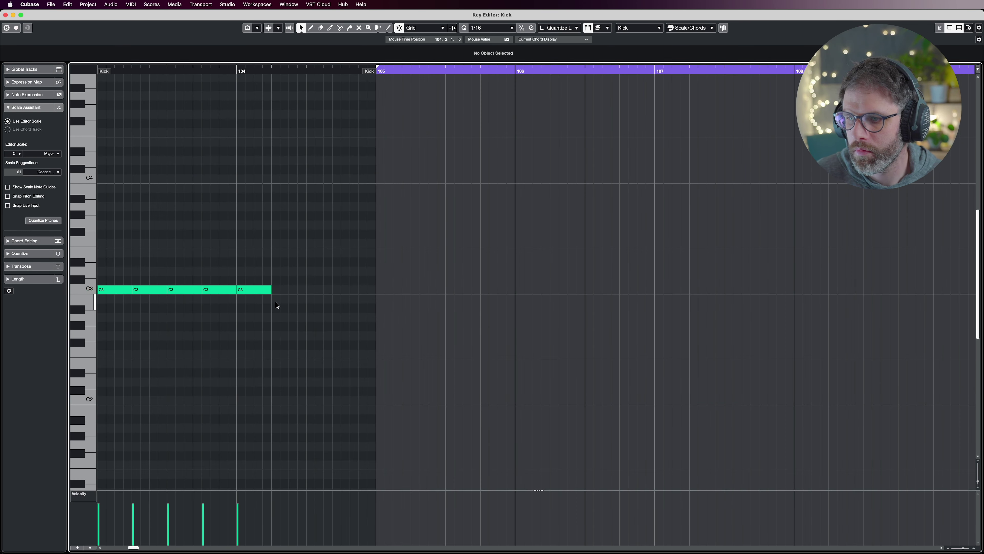
key(Return)
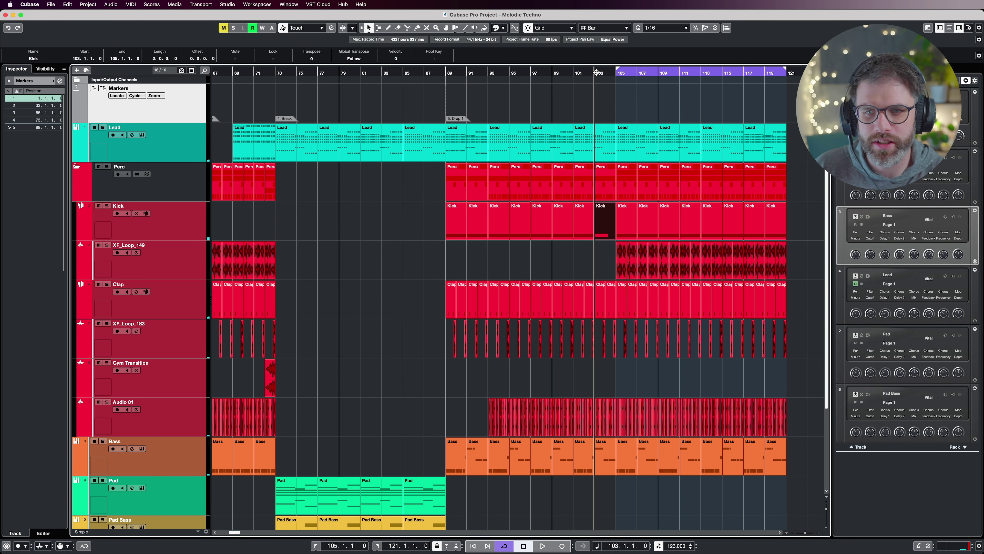
key(space)
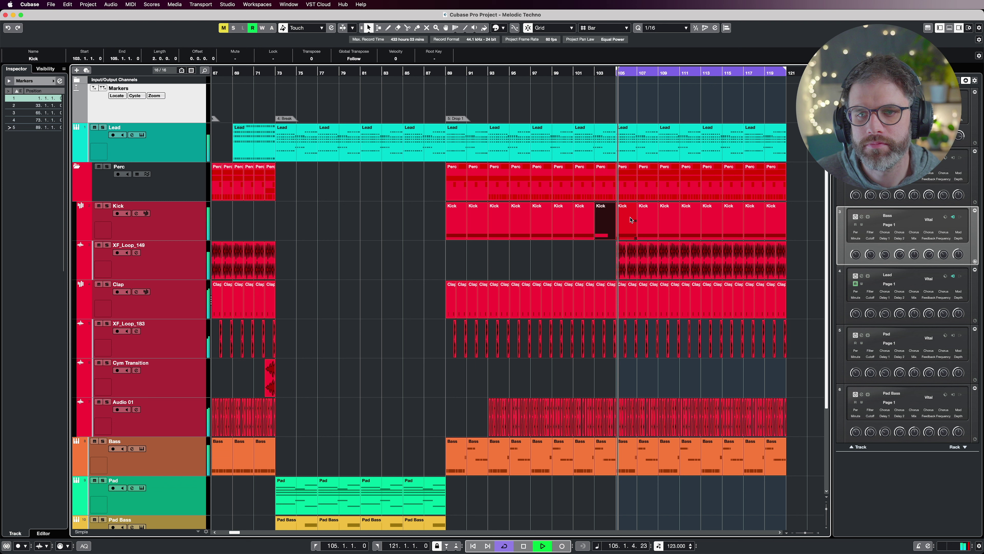
drag(598, 259, 756, 247)
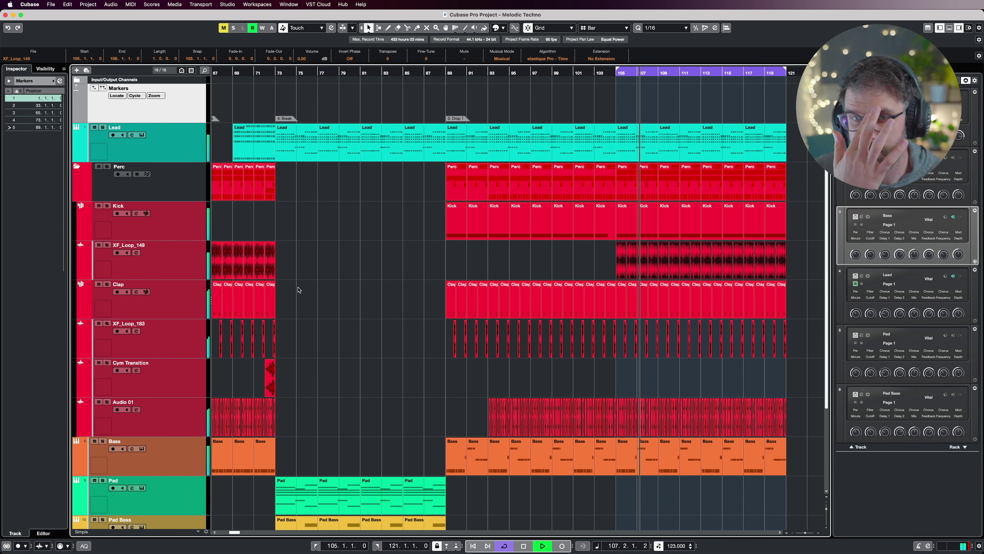
key(space)
Solo XF_Loop_149, zoom out to bars 45–161, collapse the Perc folder and select the Lead track
click(107, 246)
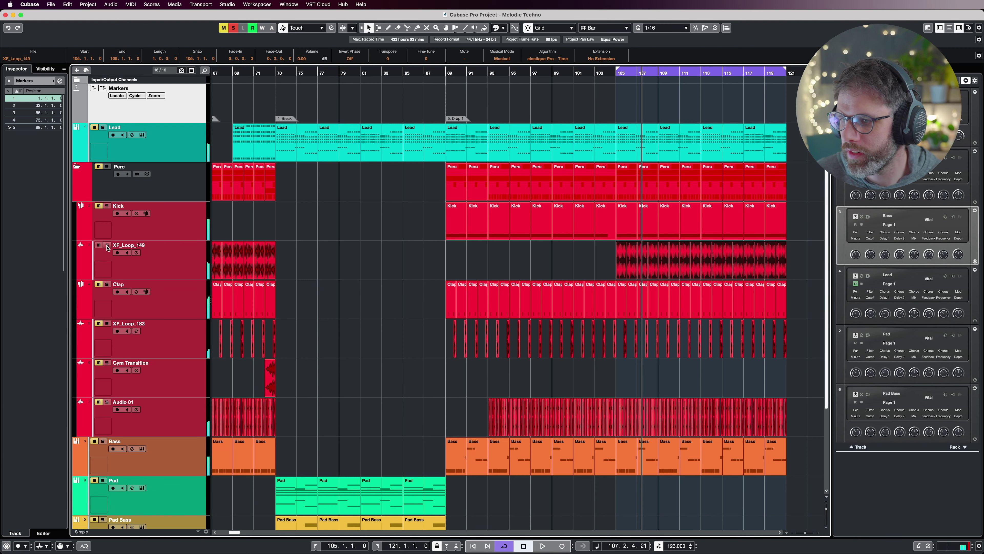
key(h)
key(h)
key(h)
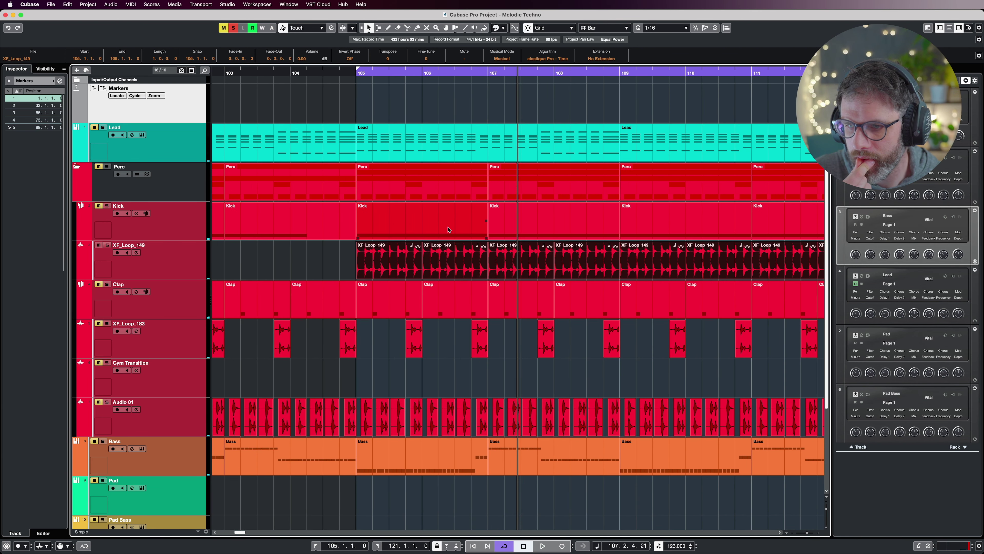
click(179, 257)
key(g)
key(g)
key(g)
key(g)
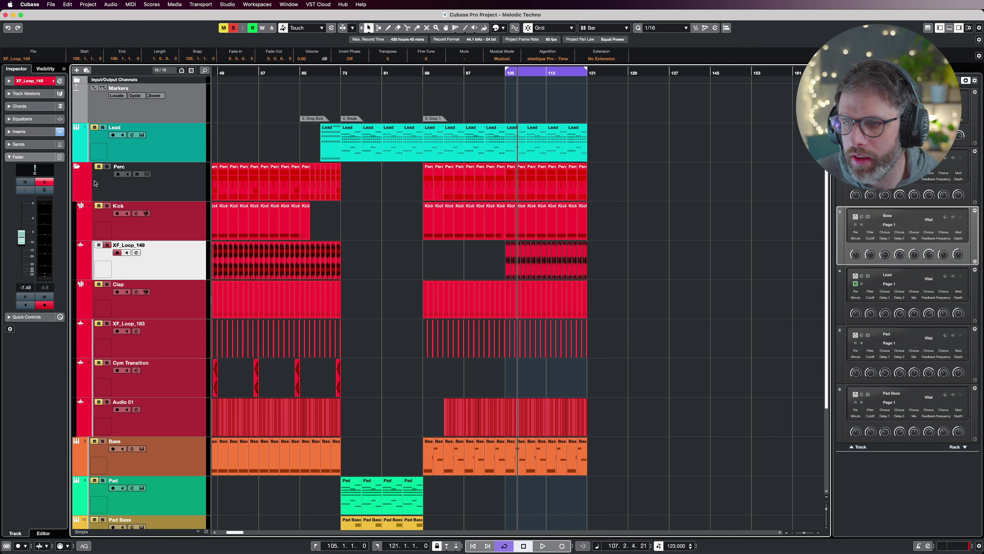
click(77, 167)
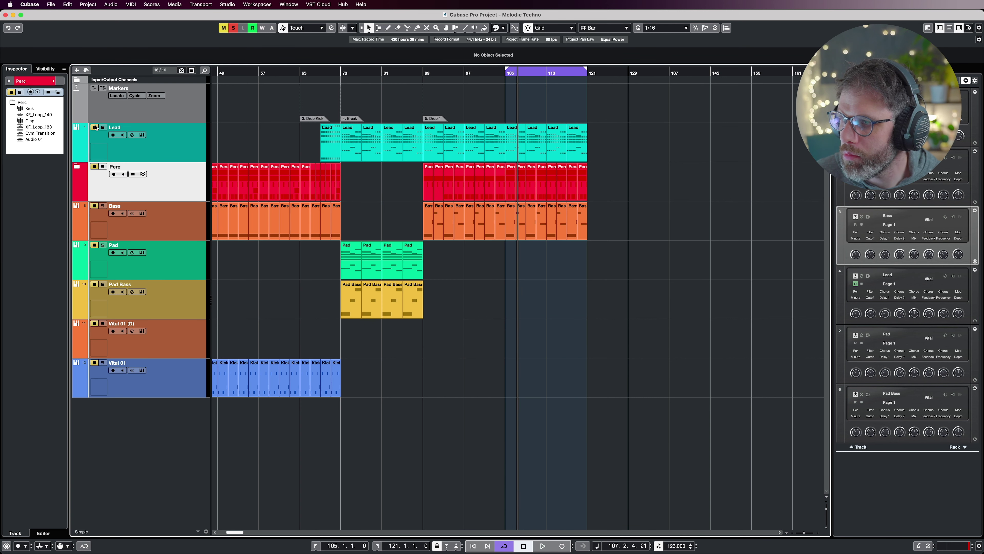
click(185, 152)
Insert Pro-Q 3 on the Lead and add a 12 dB/oct low cut at about 54 Hz
click(16, 168)
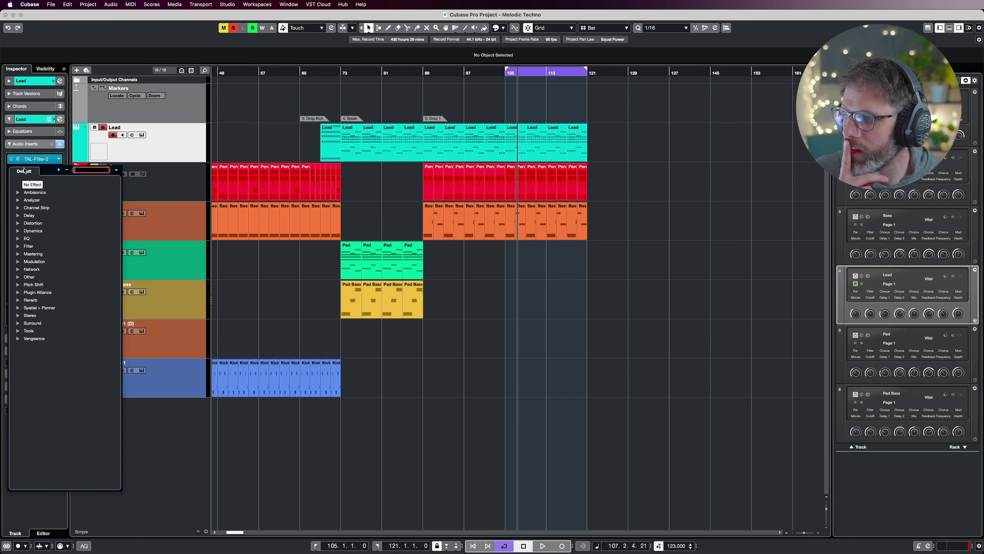
text(pro)
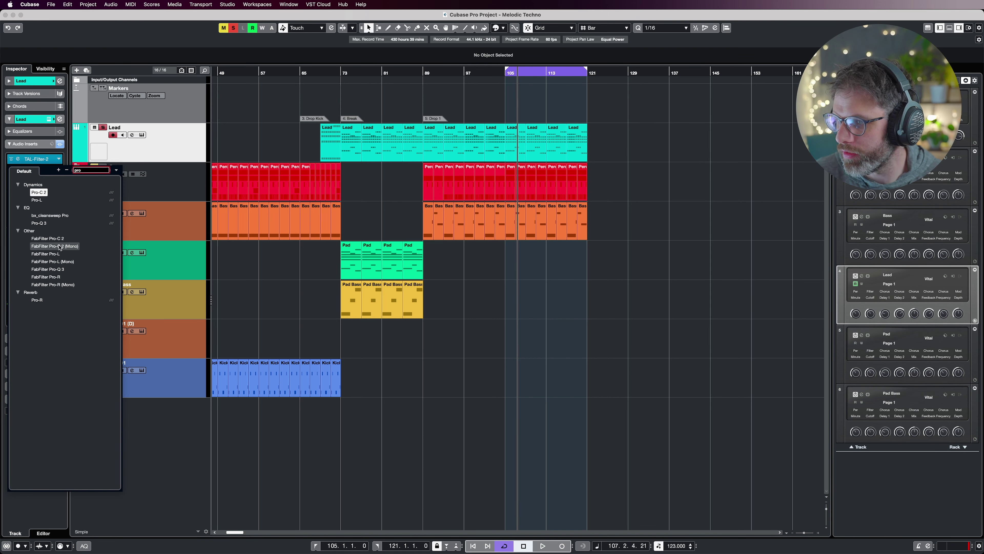
click(50, 224)
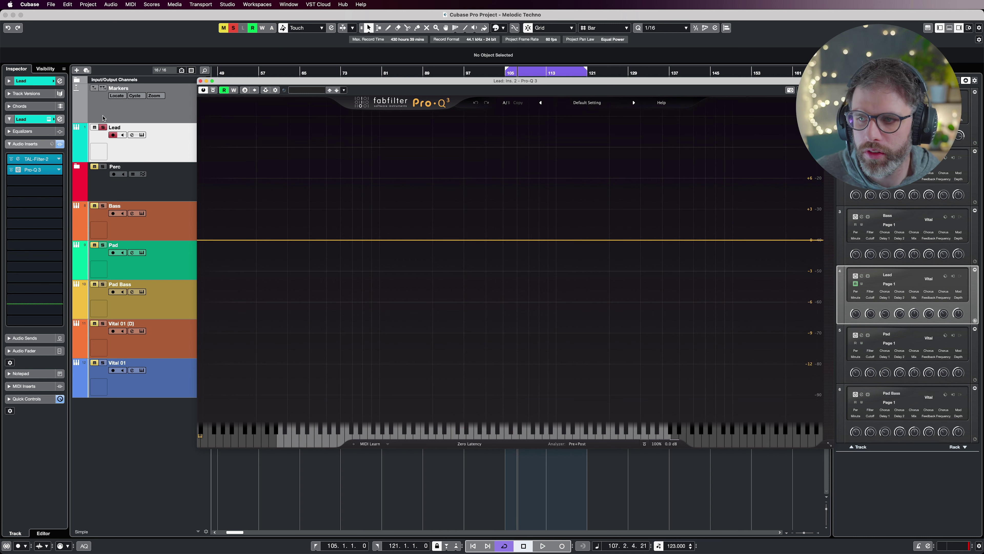
key(space)
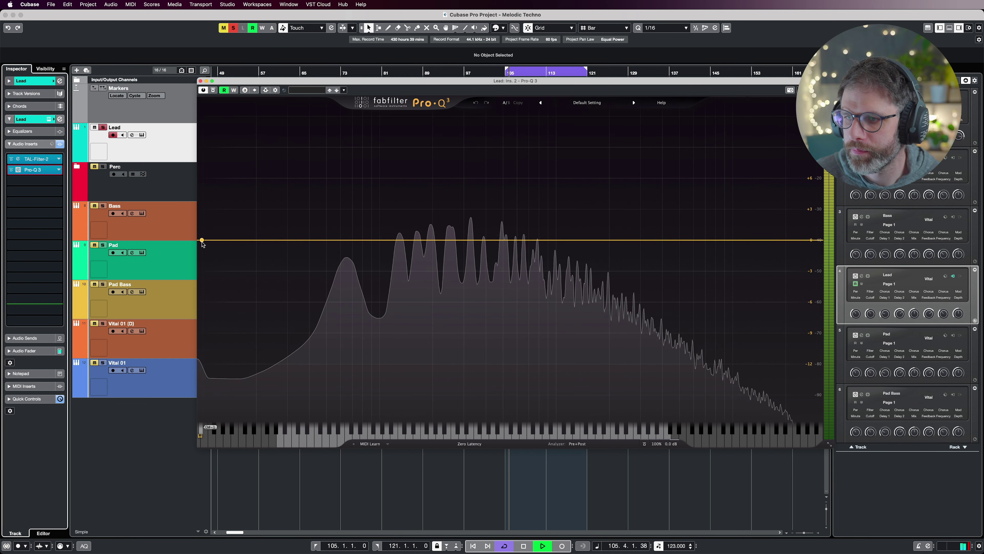
drag(202, 240, 346, 278)
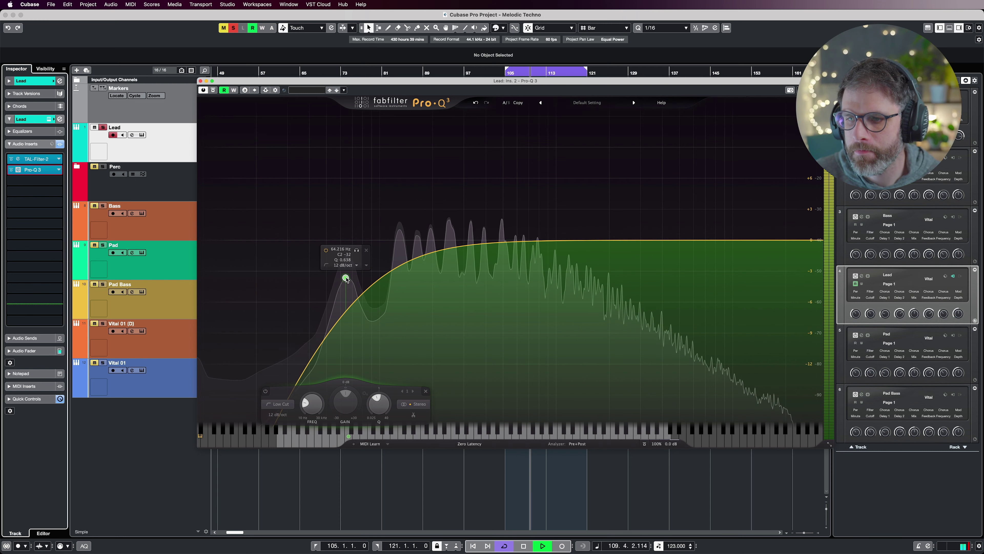
key(space)
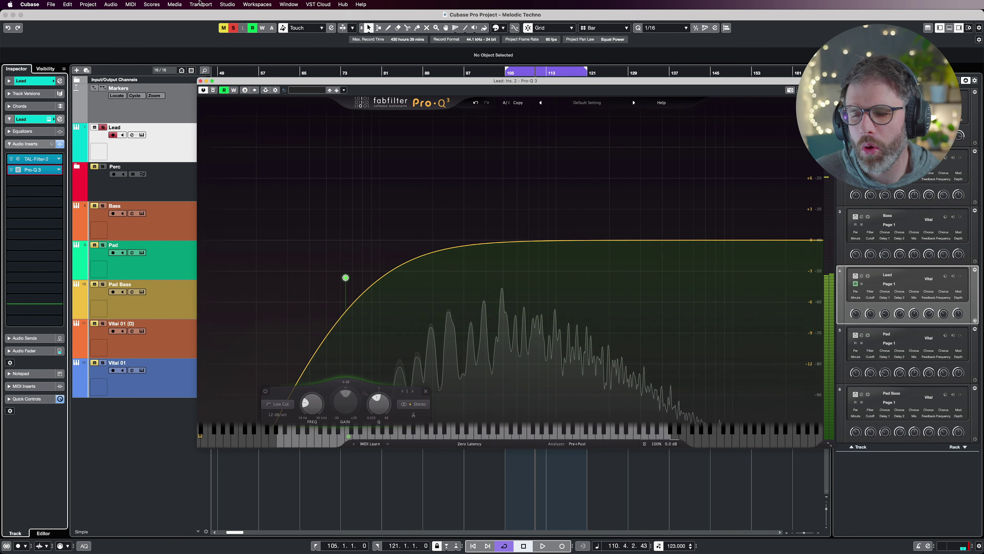
Close Pro-Q 3, turn off the solo, and play from bar 89
click(201, 81)
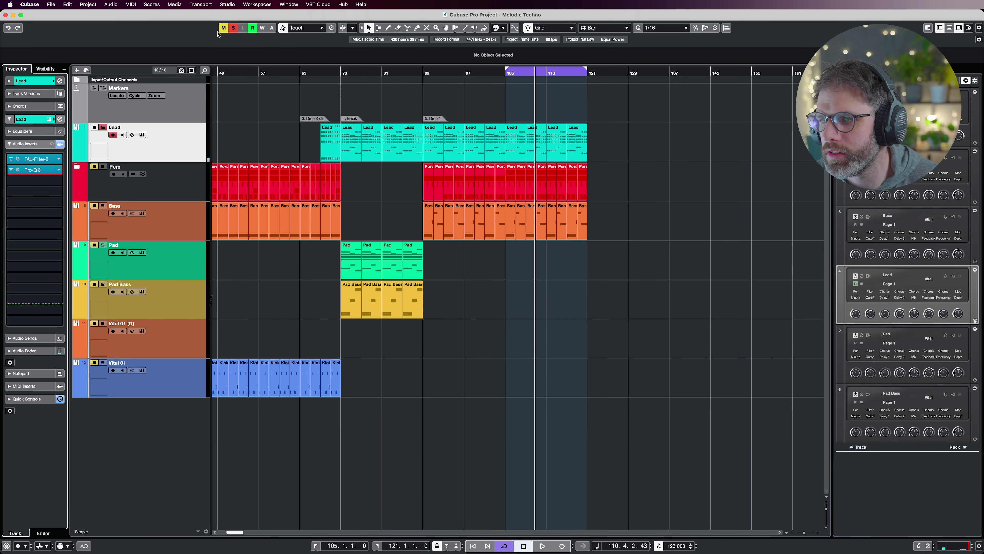
click(235, 28)
click(423, 73)
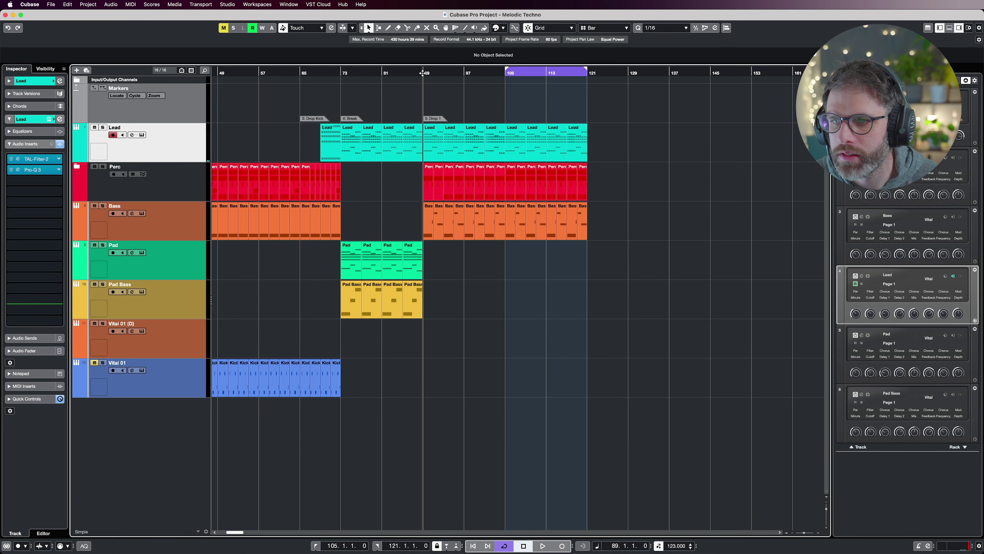
key(space)
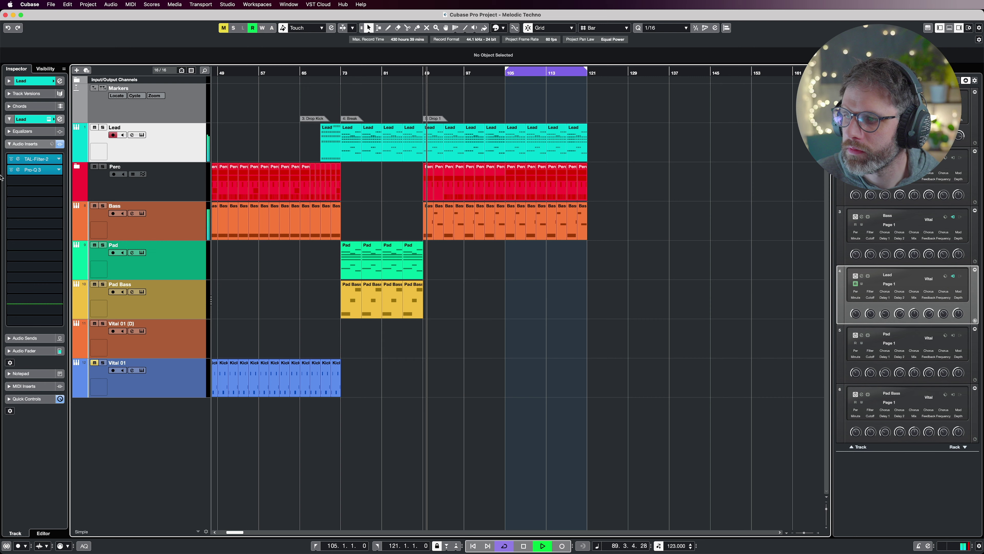
Add a bell band in the Lead's Pro-Q 3 cutting about 2.8 dB near 197 Hz
click(17, 170)
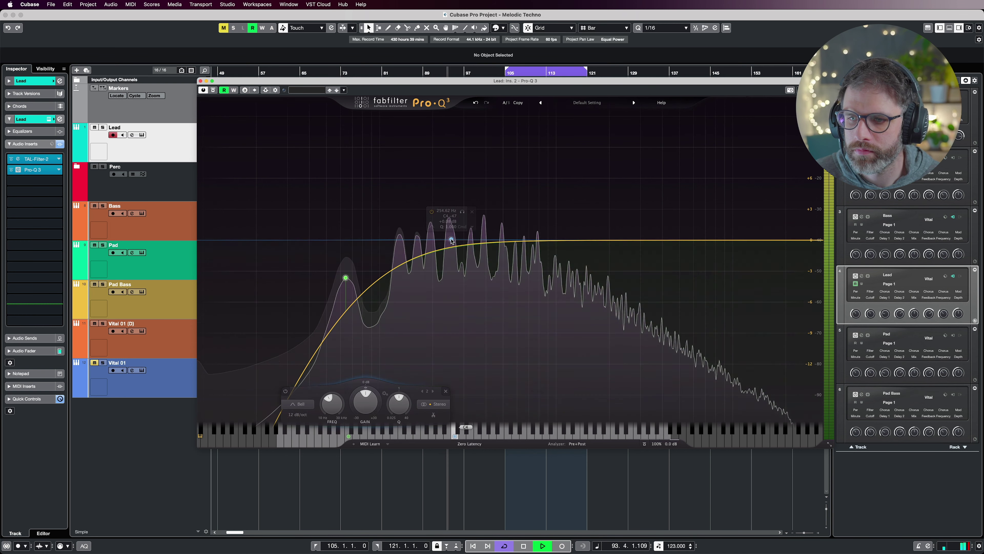
double_click(439, 242)
drag(439, 242, 424, 263)
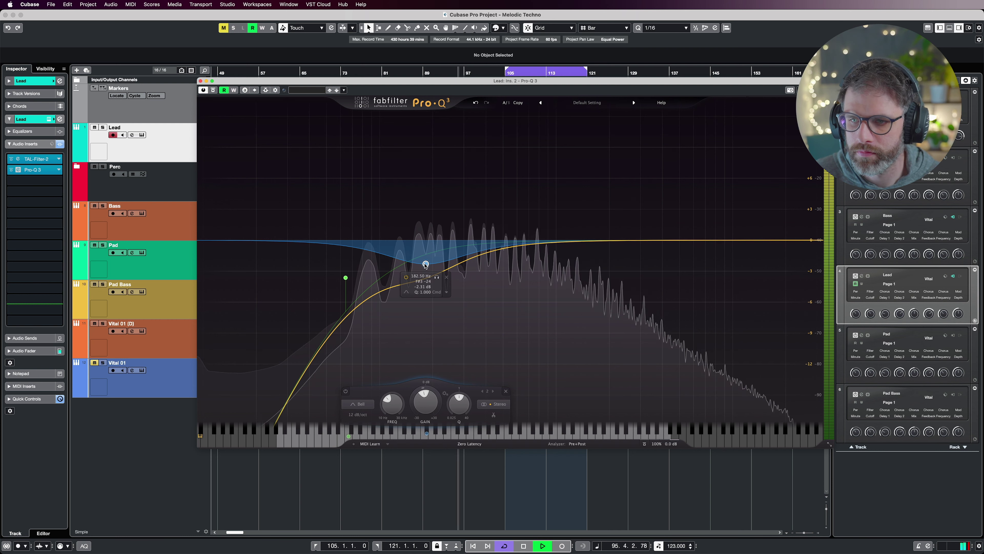
drag(424, 261, 427, 263)
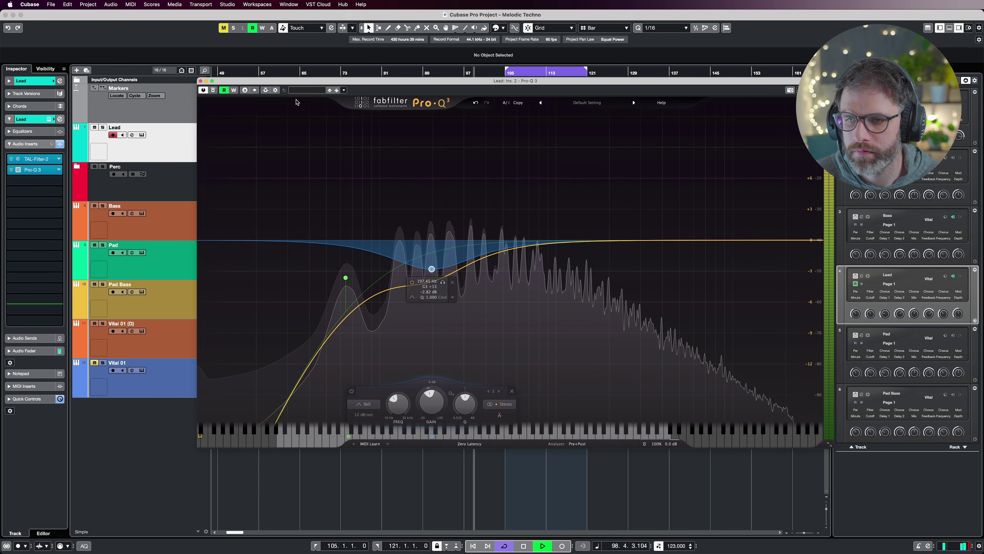
click(200, 81)
key(space)
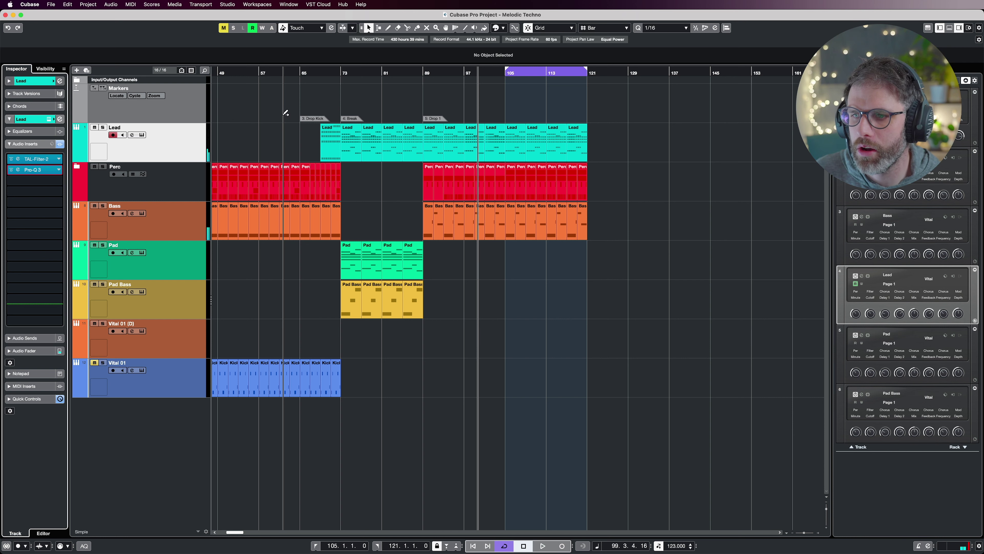
Copy the four Pad parts from the break to start at bar 105 and check their notes in the Key Editor
click(343, 73)
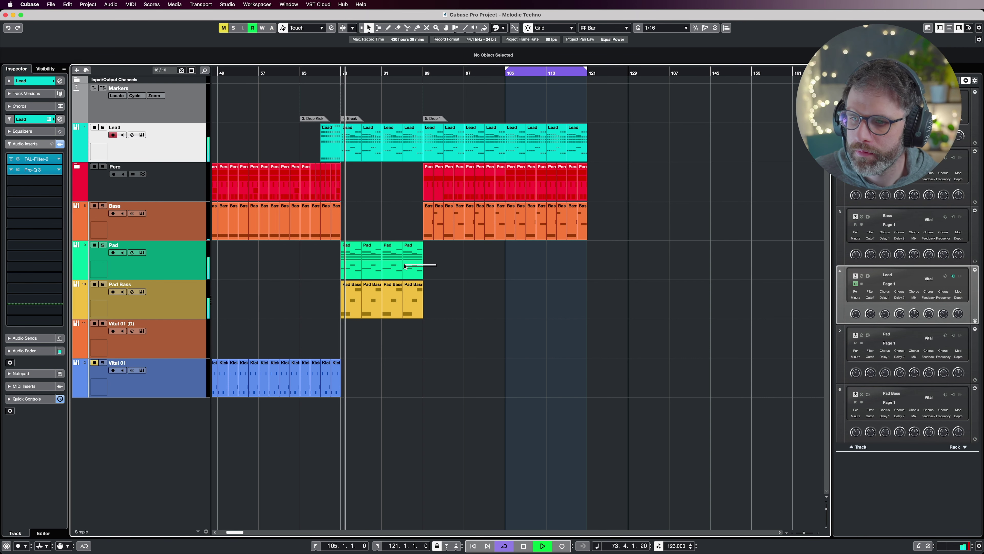
drag(361, 258, 362, 258)
drag(372, 260, 523, 262)
key(space)
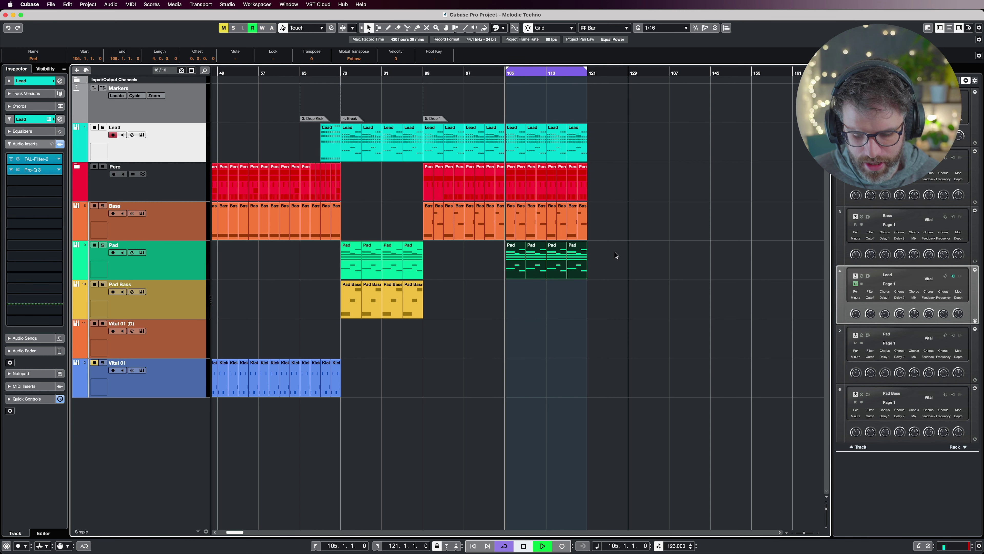
key(Return)
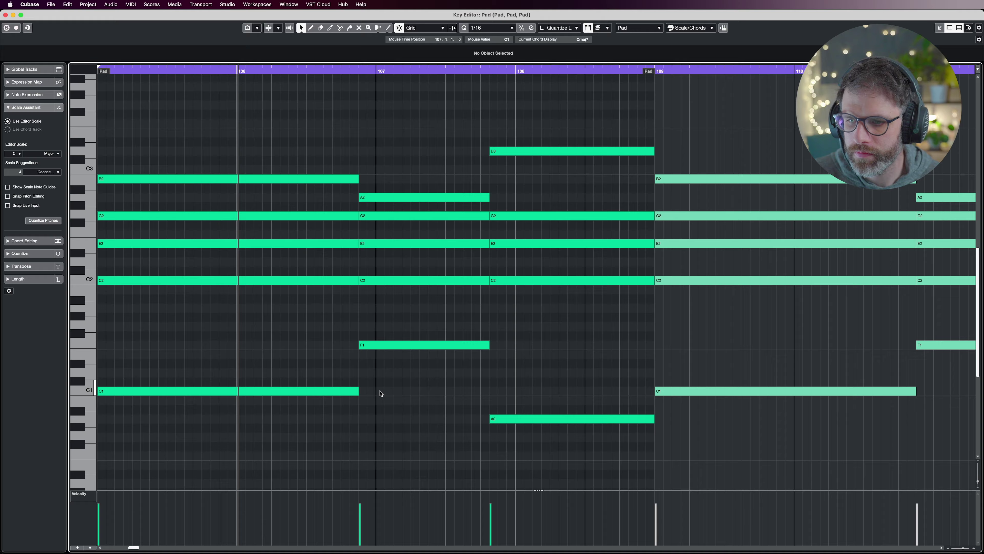
key(g)
key(g)
key(g)
key(g)
key(g)
key(g)
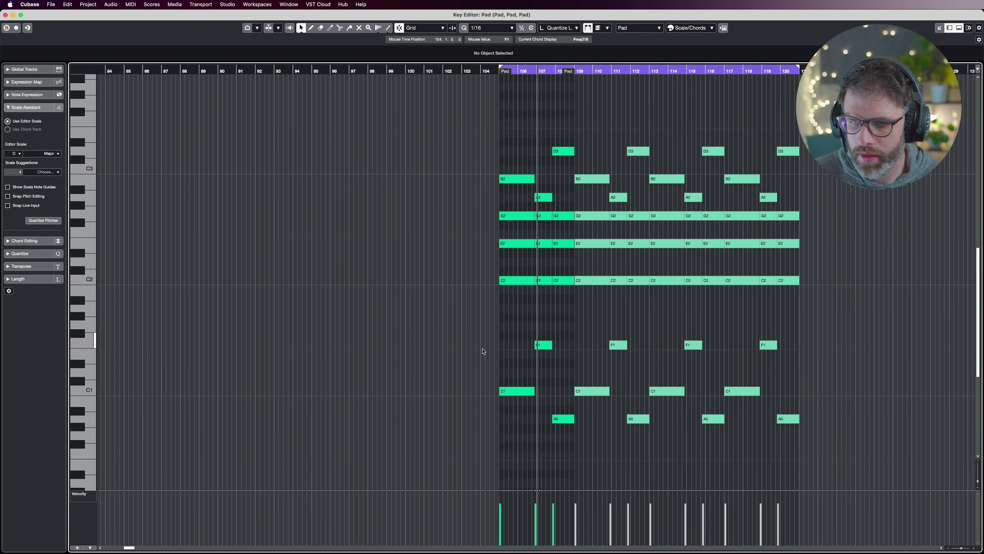
key(Return)
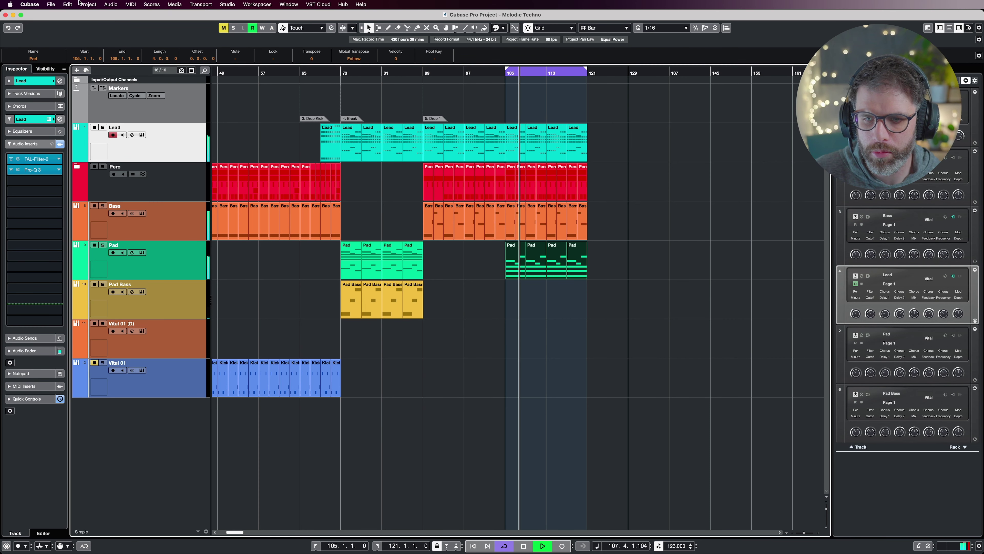
click(231, 312)
Solo the Pad track, show its Pro-Q frequency lane, and insert TAL-Filter-2
click(104, 245)
click(87, 265)
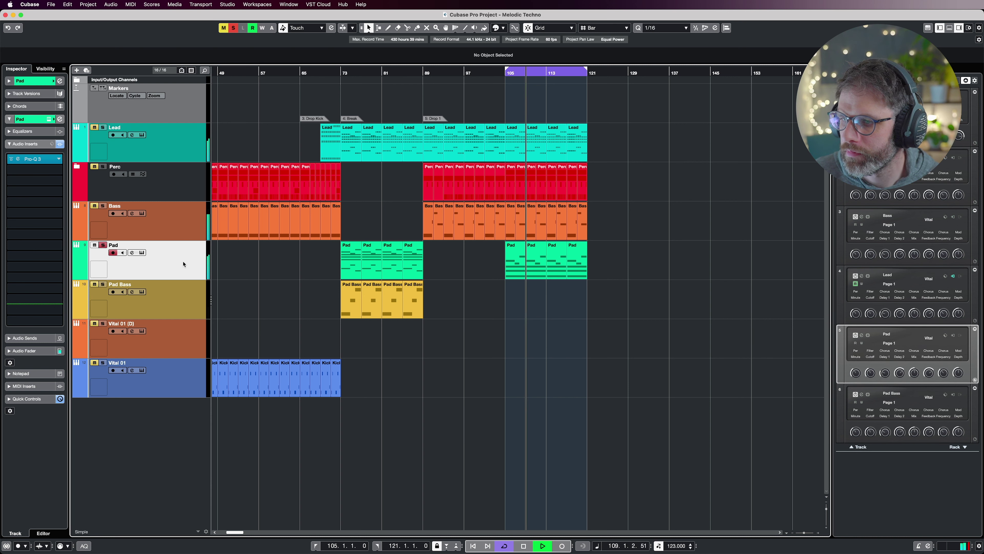
click(77, 276)
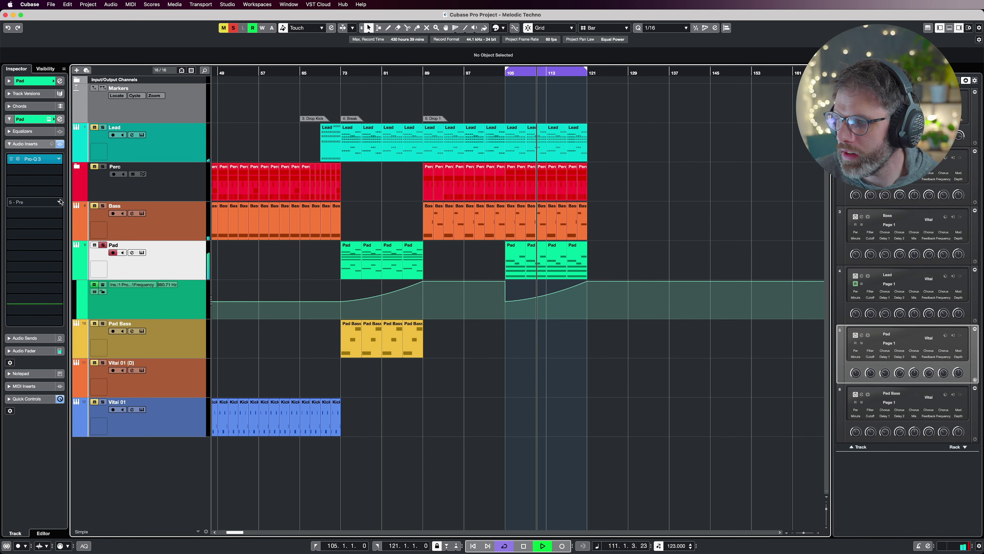
click(39, 170)
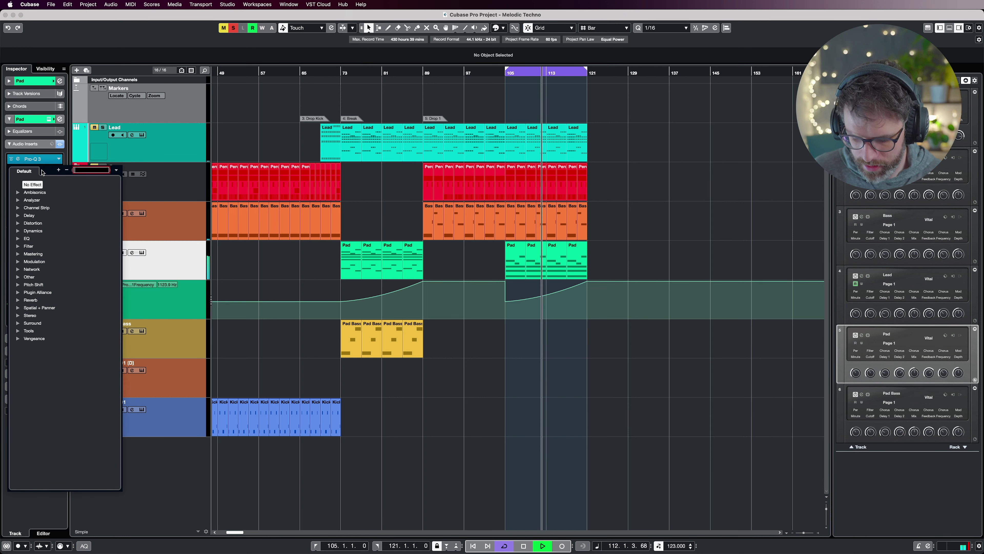
text(tal)
click(42, 207)
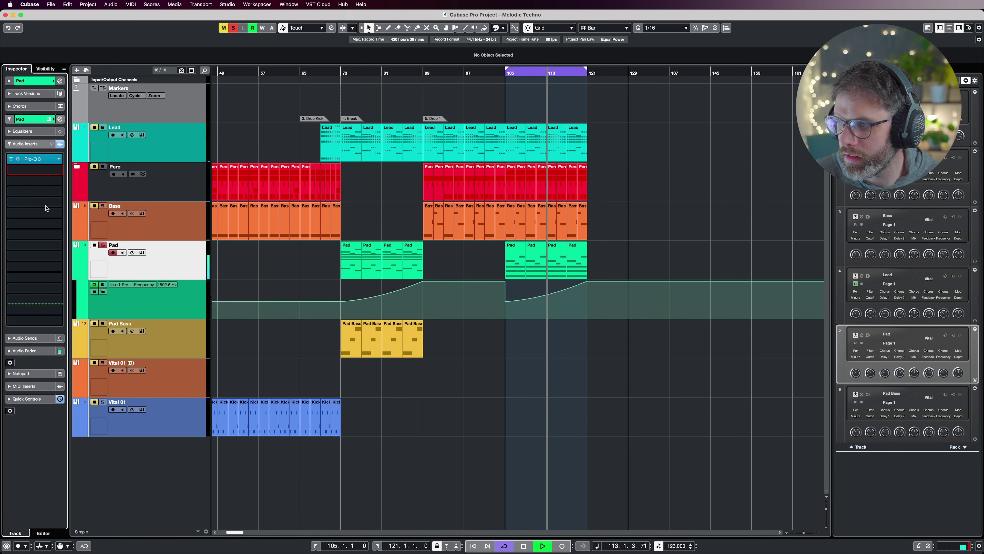
Load the Soft Sidechain preset in TAL-Filter-2 and write its depth automation
click(414, 135)
mouse_move(442, 178)
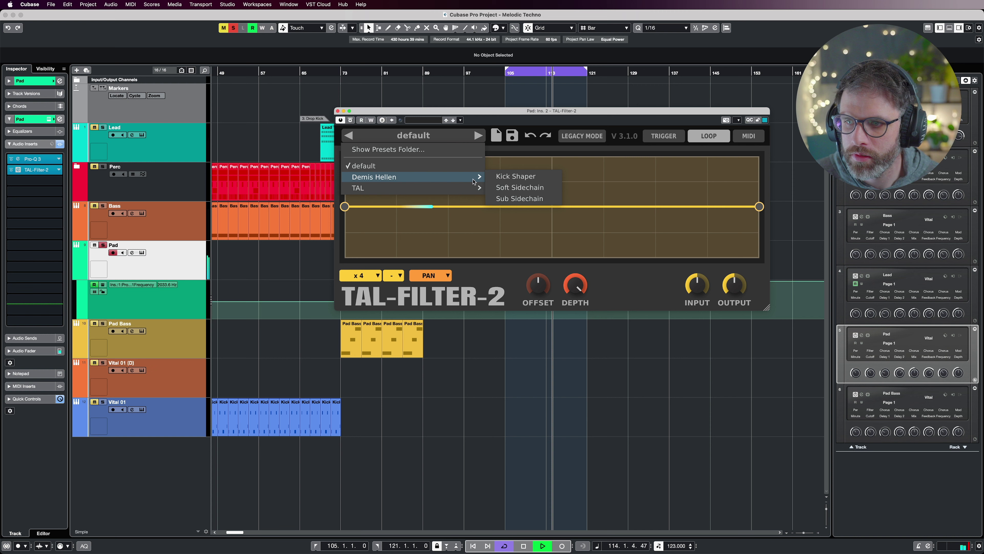
click(510, 188)
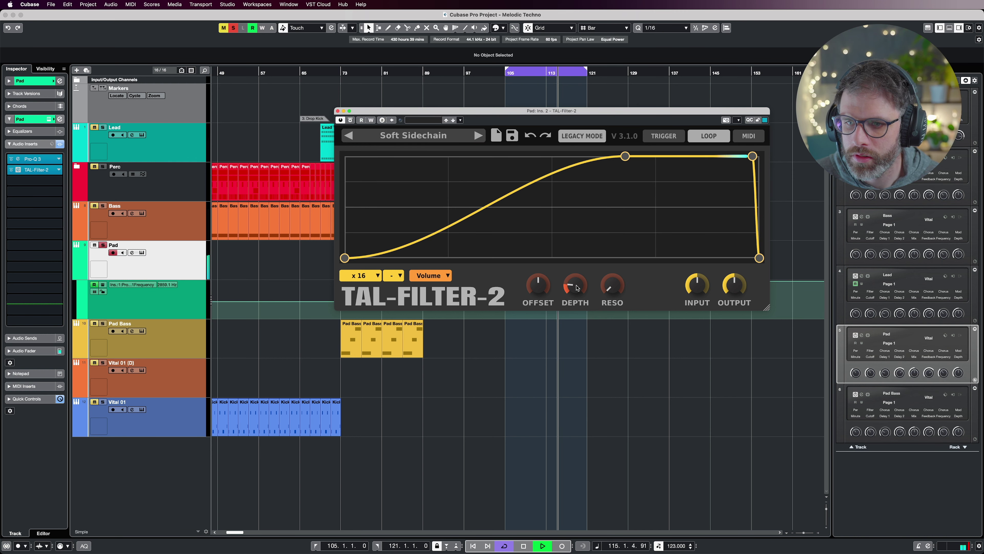
click(371, 119)
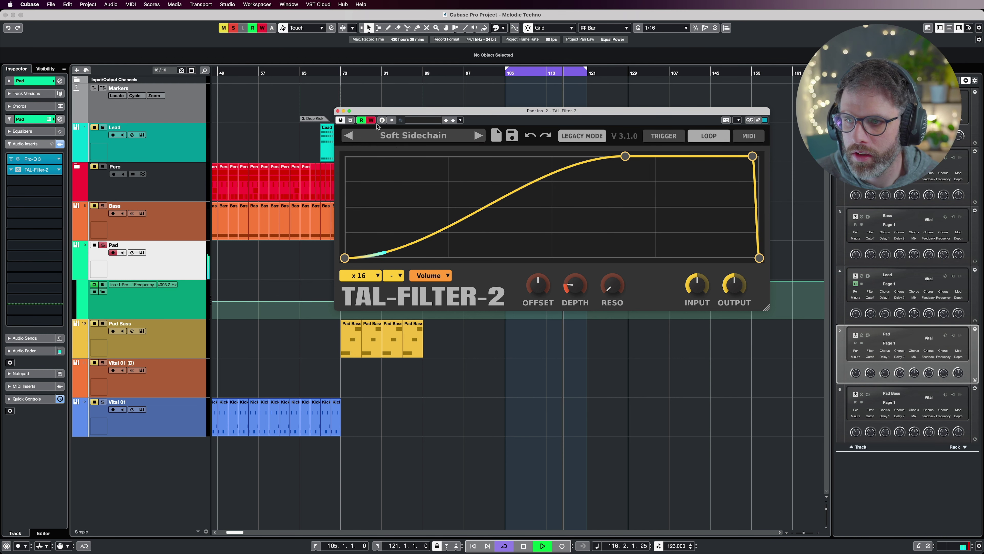
click(577, 286)
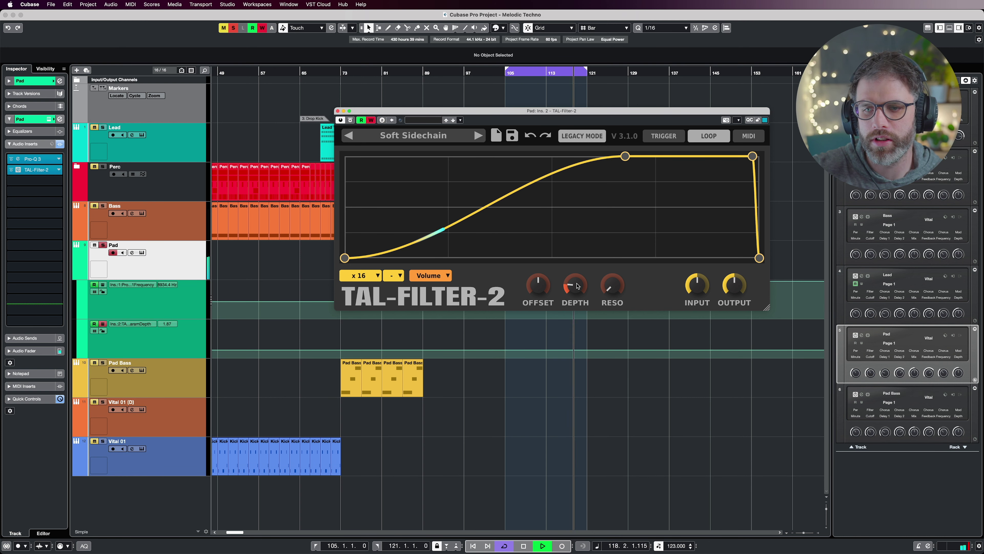
click(369, 119)
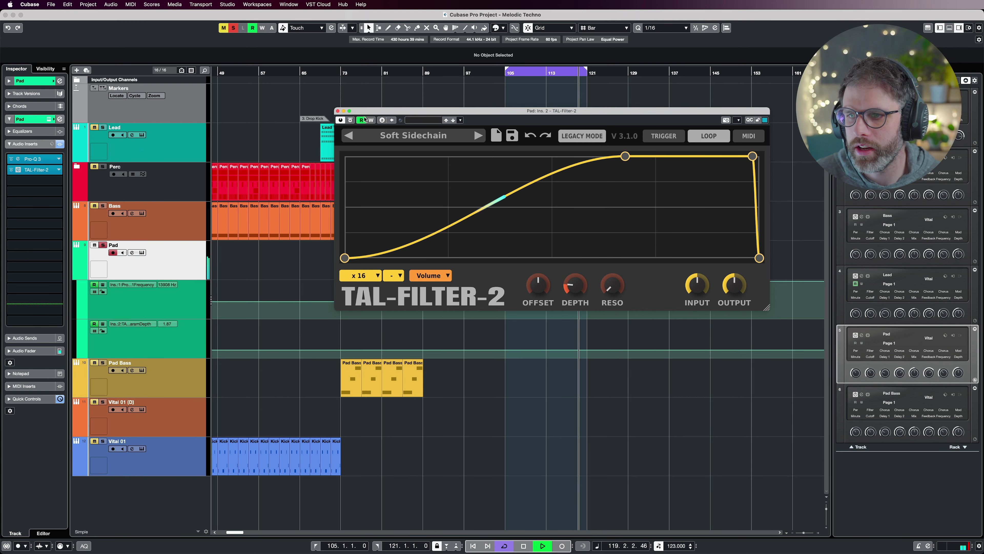
click(338, 111)
key(space)
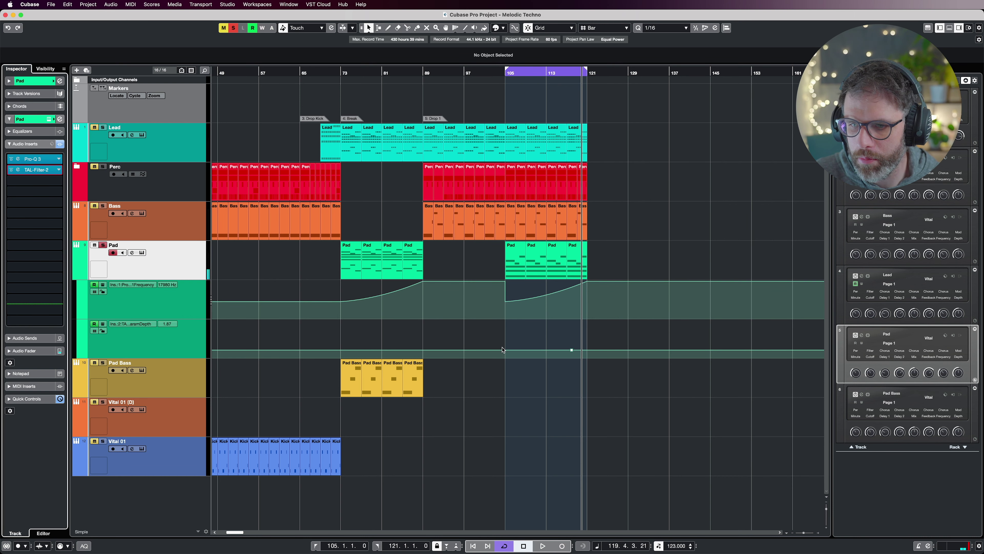
Edit Pad automation: remove the bar-117 point, add one at bar 105, lower depth at bar 89 and frequency at 105
drag(531, 341, 630, 381)
key(Delete)
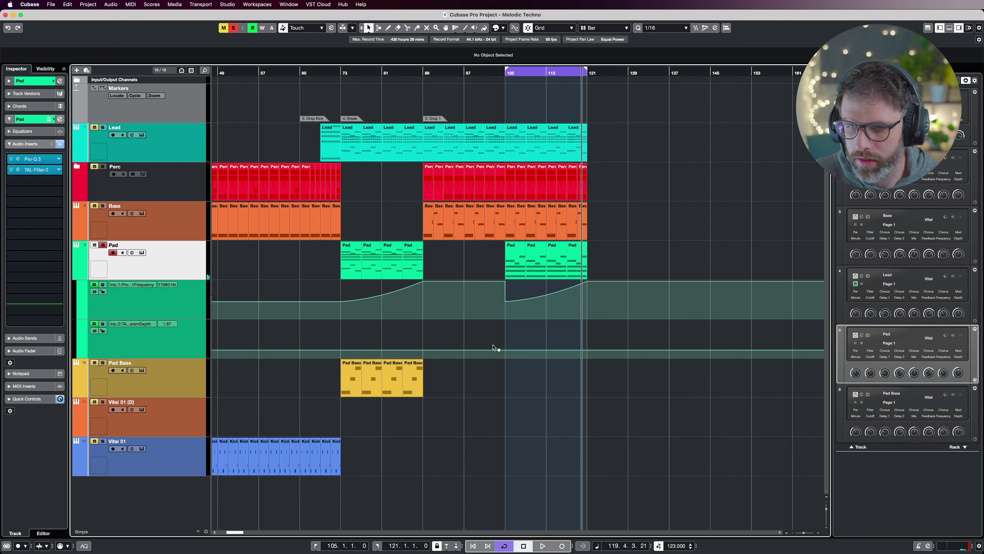
click(506, 333)
key(space)
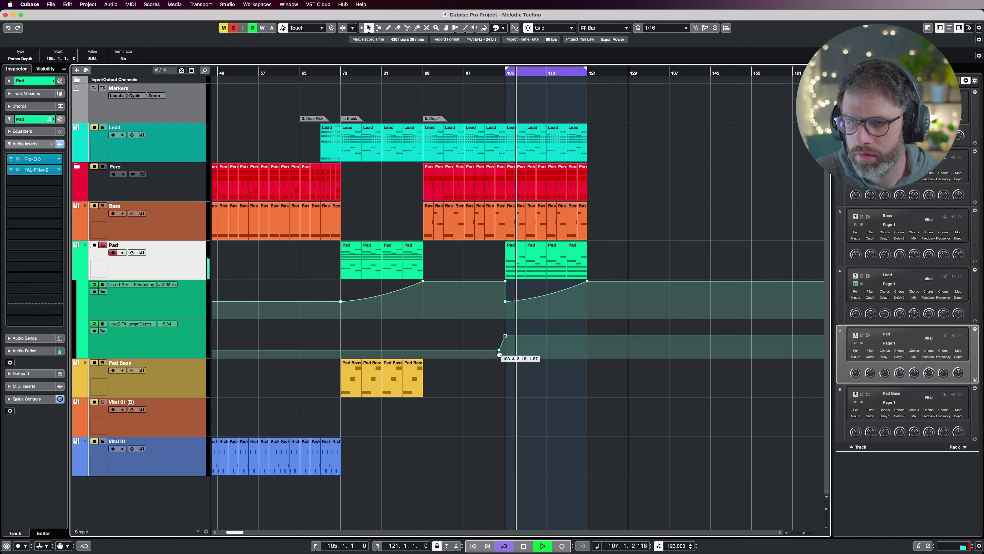
click(364, 72)
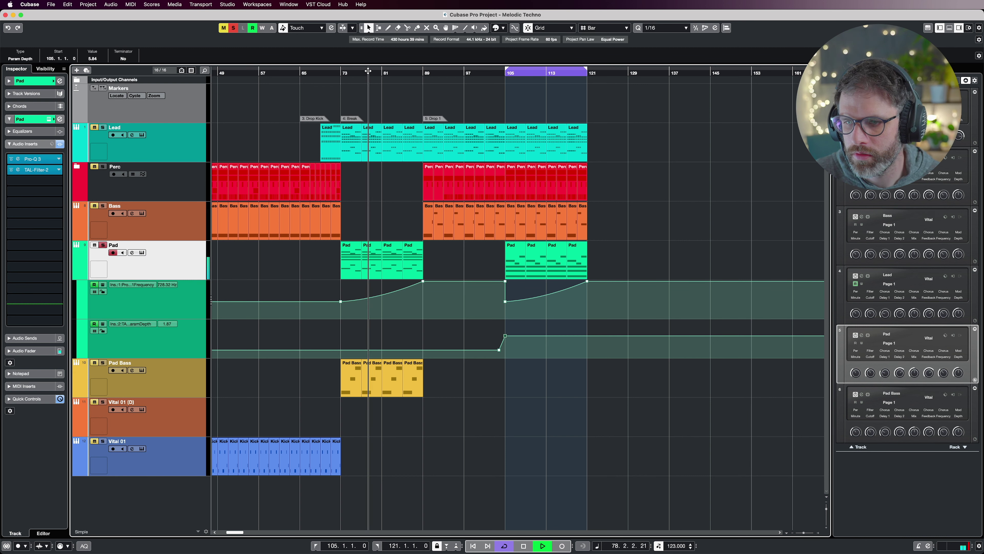
drag(424, 341, 427, 355)
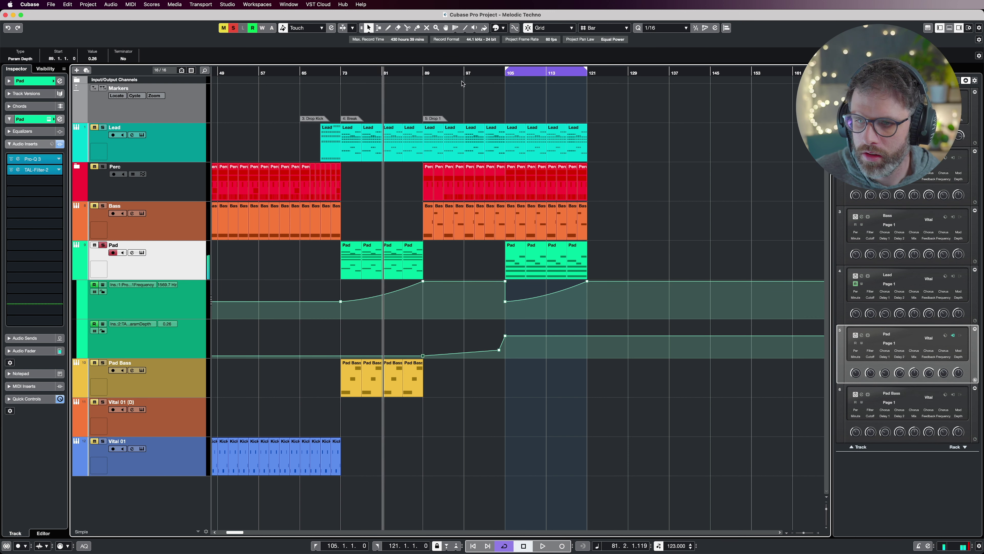
click(490, 71)
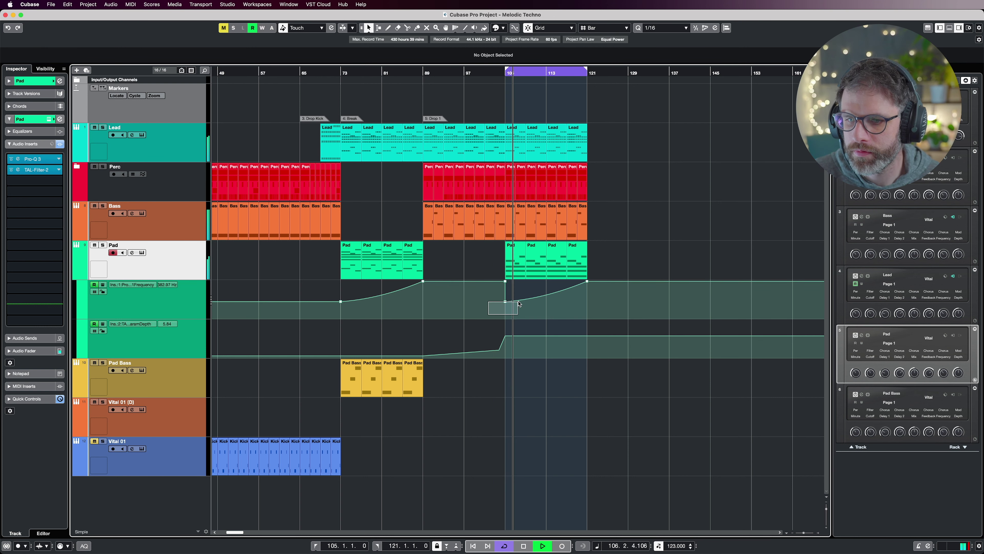
click(490, 71)
drag(505, 281, 506, 298)
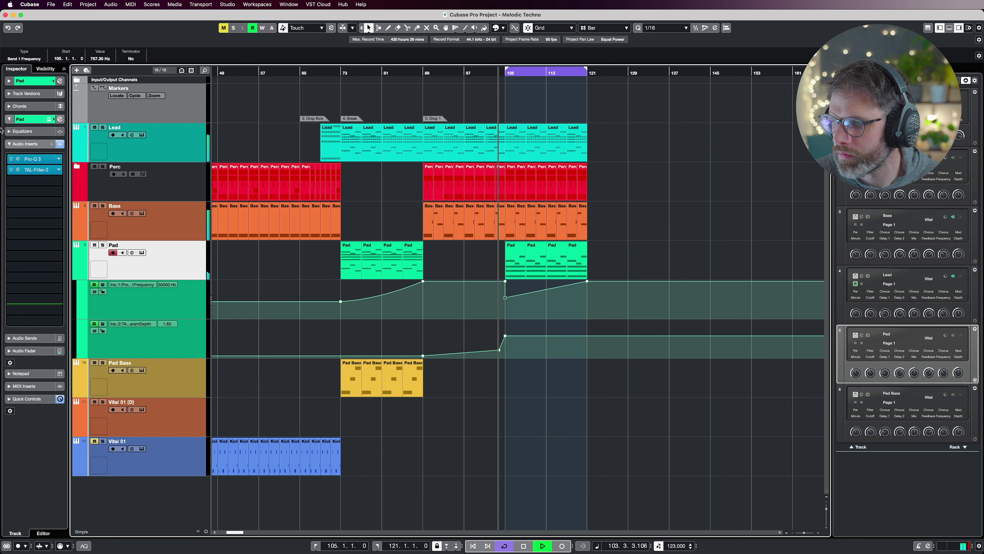
Shift the Pad's TAL-Filter-2 Soft Sidechain curve peak earlier in its cycle
click(18, 169)
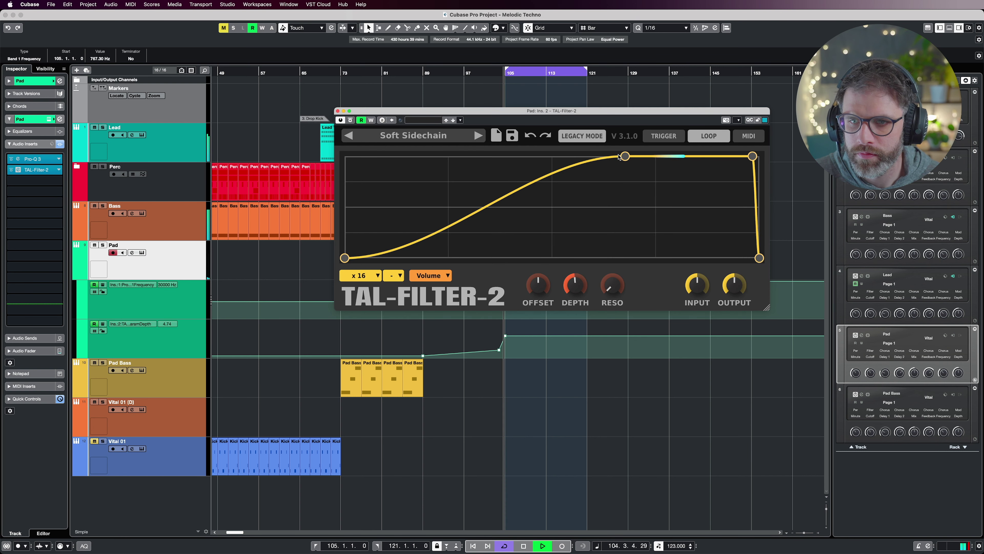
drag(619, 157, 559, 157)
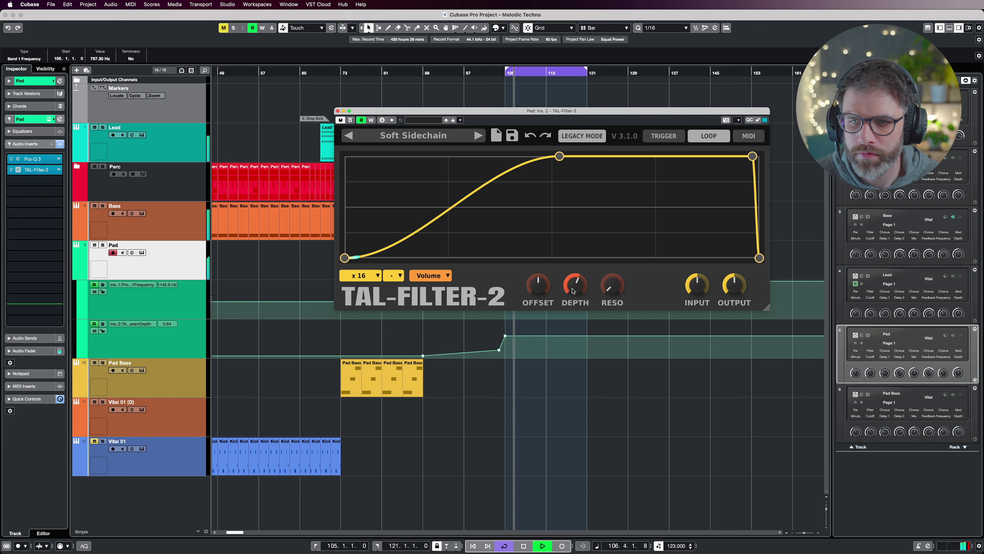
click(337, 112)
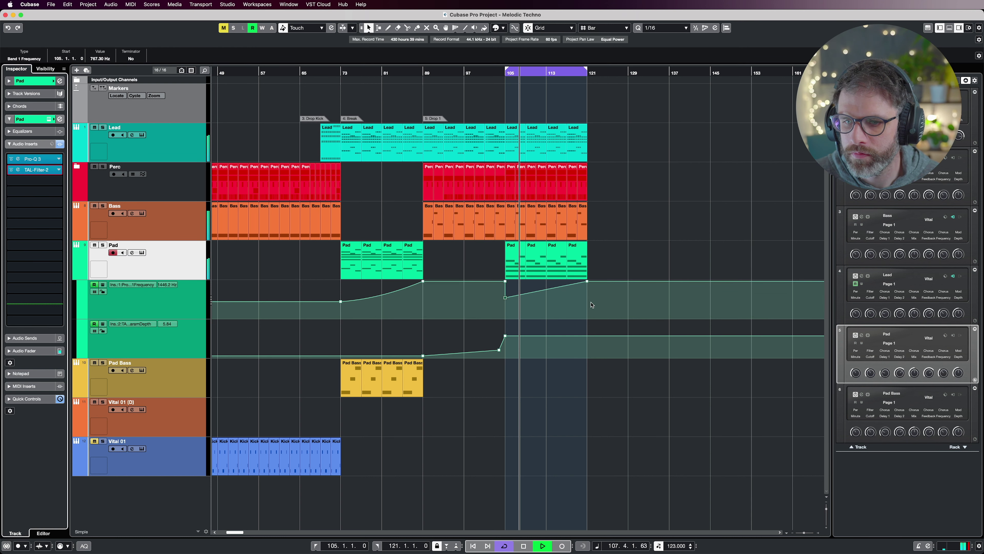
Lower the Pad's Param Depth point at bar 105 to 4.68 and stop playback
drag(505, 340, 505, 342)
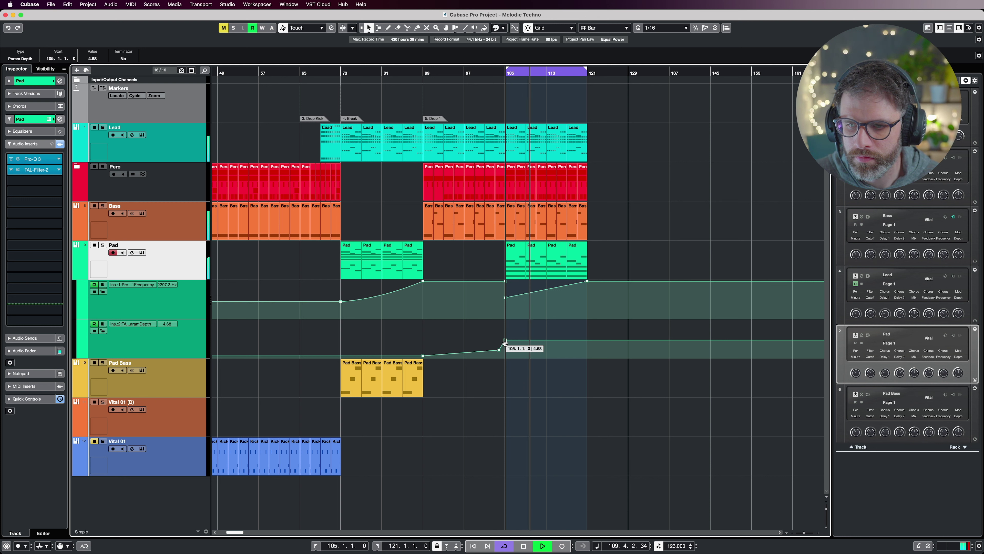
click(677, 218)
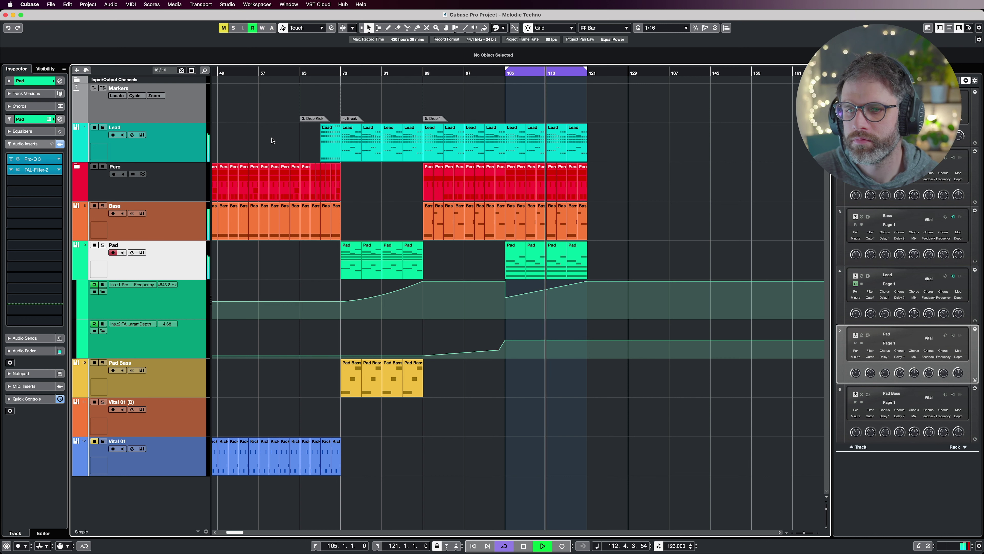
key(space)
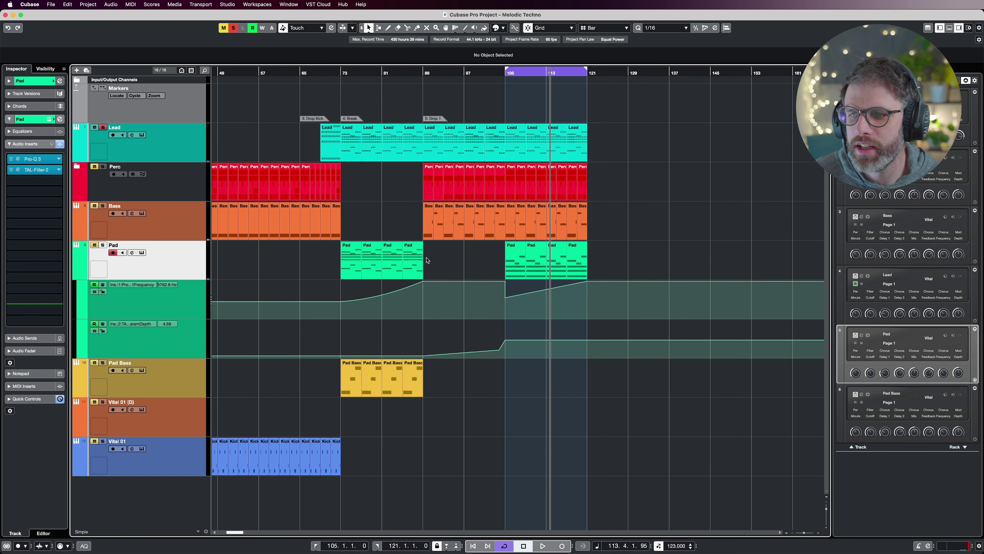
click(189, 150)
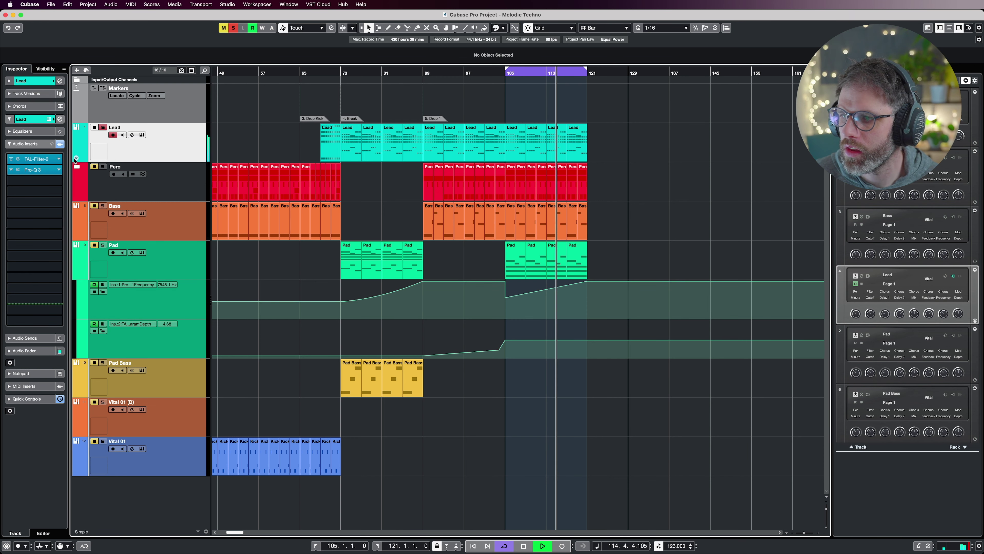
Show the Lead's automation lanes and delete the spiky Param Depth points after bar 89
click(84, 158)
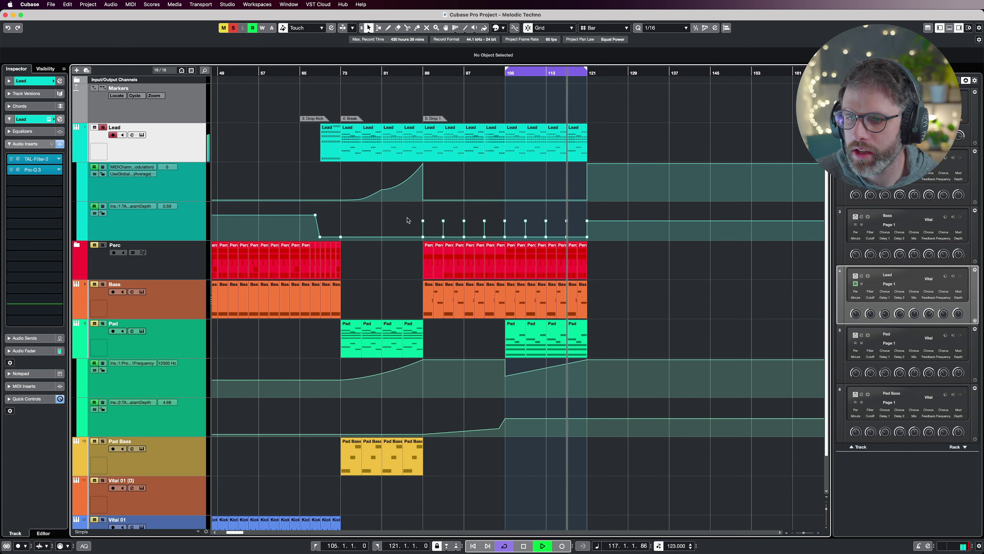
drag(422, 202, 423, 223)
key(Delete)
key(Delete)
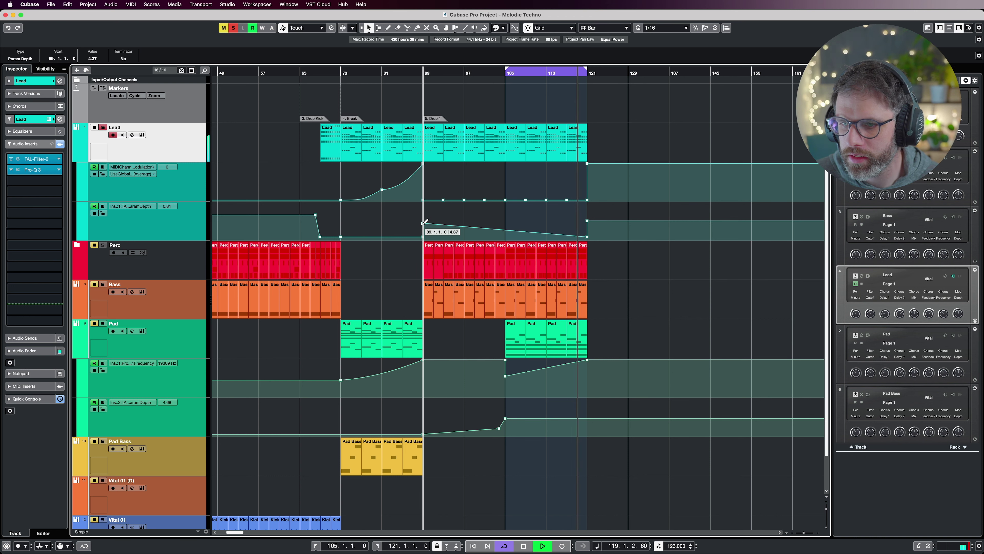
click(587, 236)
key(Delete)
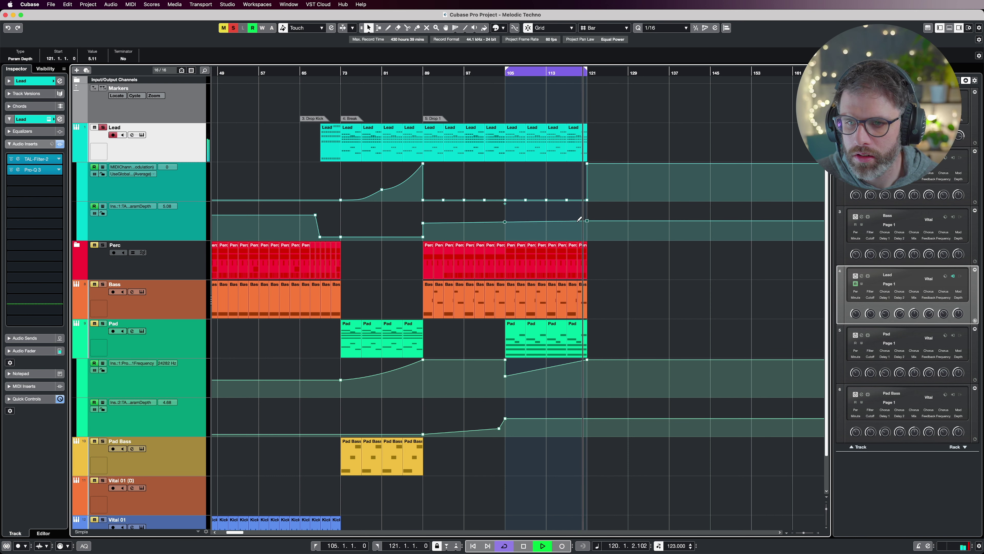
Unsolo, set the Lead depth at bar 121 to 3.63, and delete CC1 points in bars 89–117
click(412, 73)
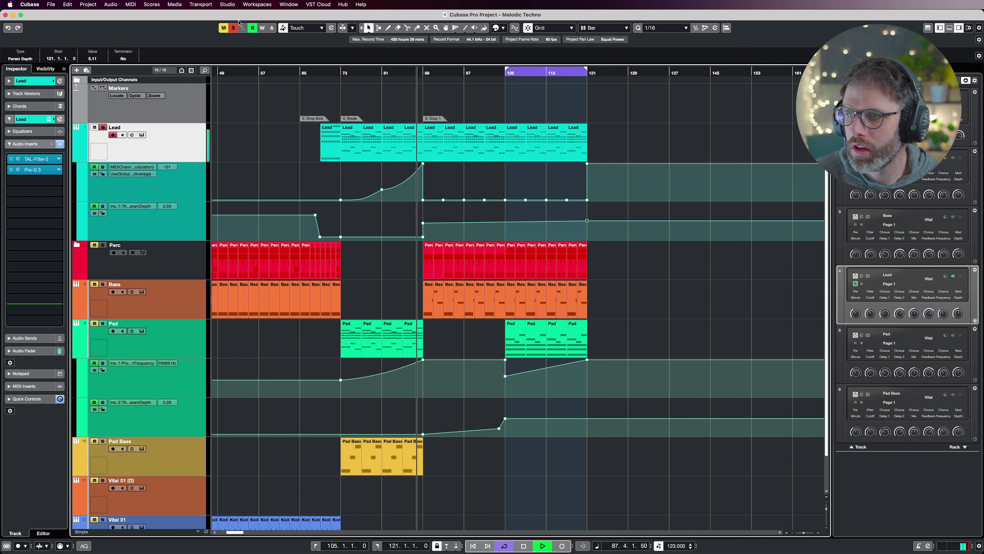
click(234, 28)
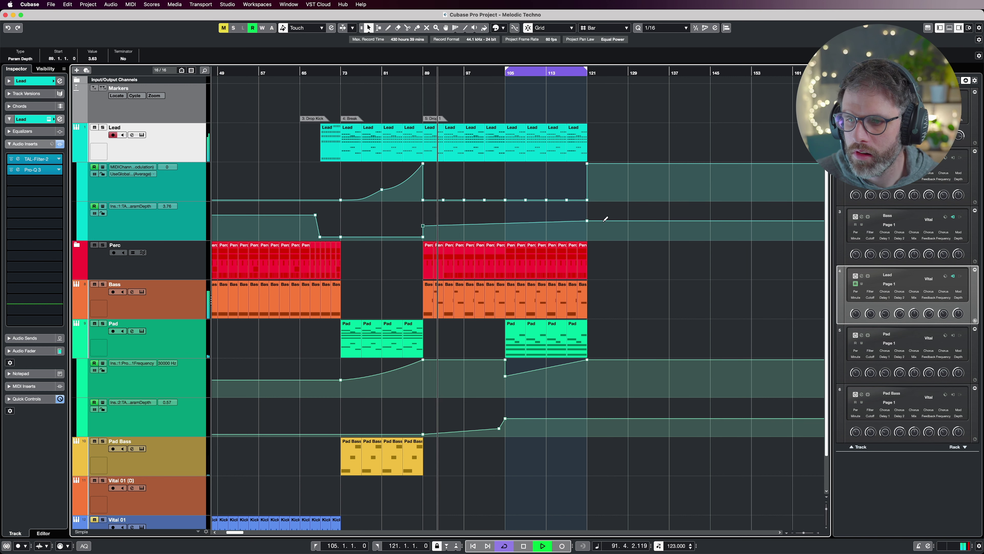
drag(586, 226, 587, 226)
drag(581, 193, 430, 210)
key(Delete)
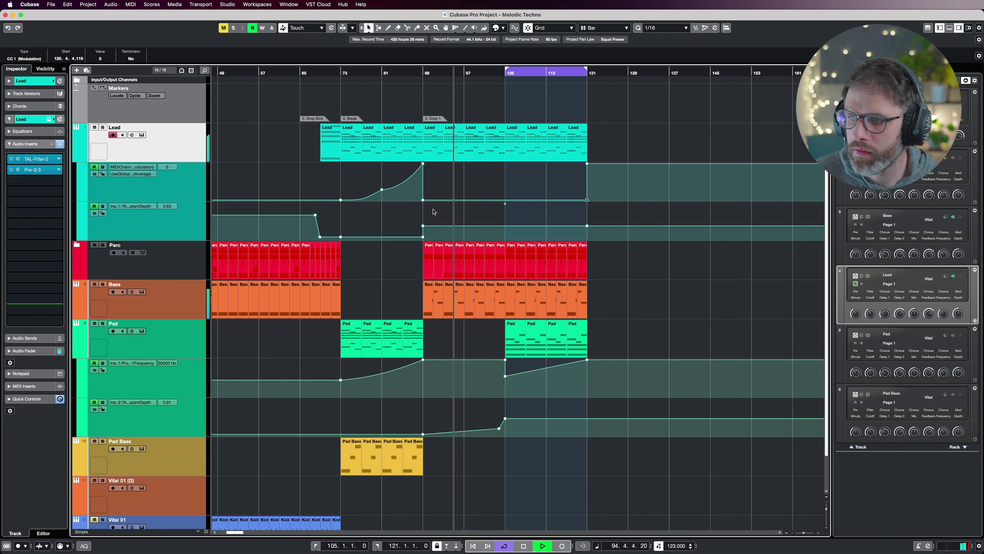
key(space)
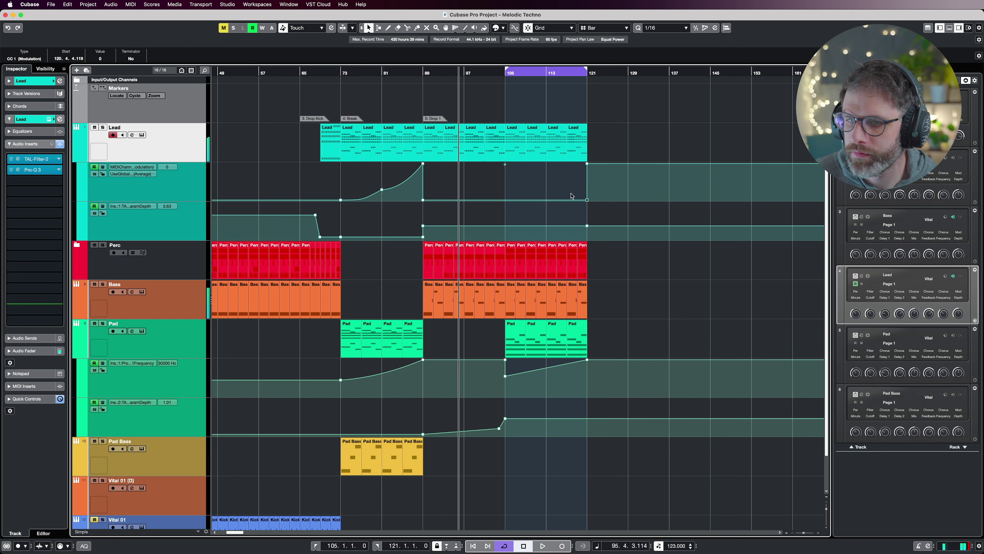
Draw a curved Lead modulation ramp from bar 105 rising to 127 at bar 121
click(505, 202)
click(587, 198)
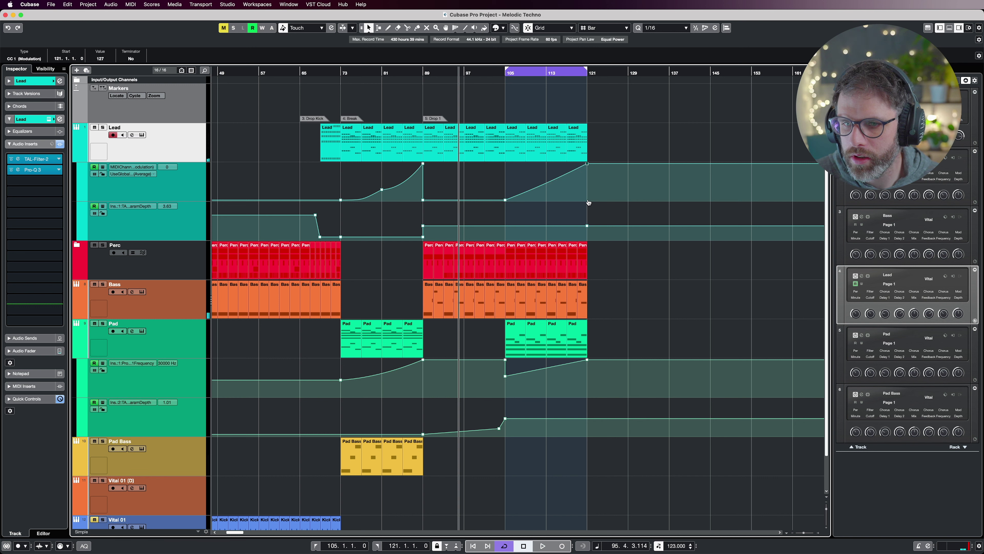
drag(547, 188, 547, 193)
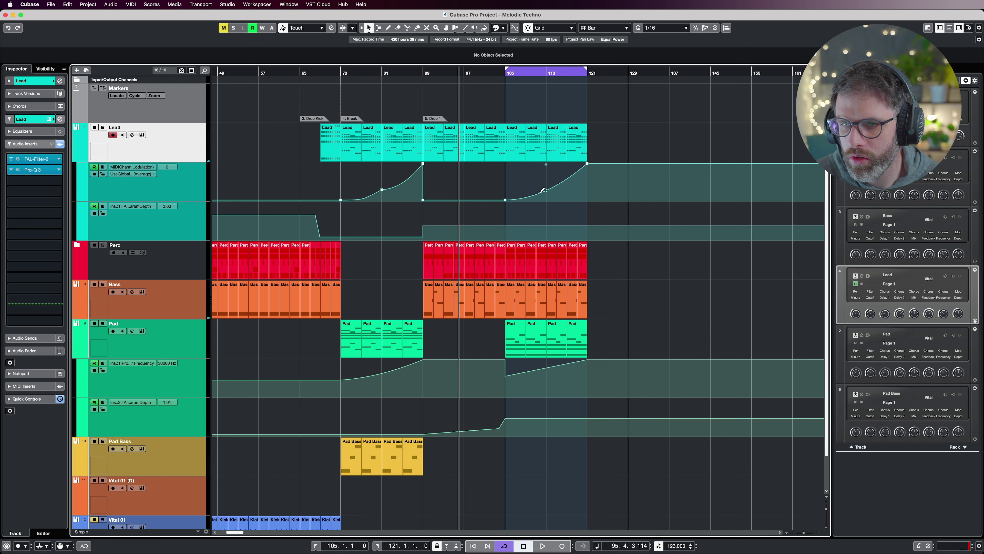
click(525, 190)
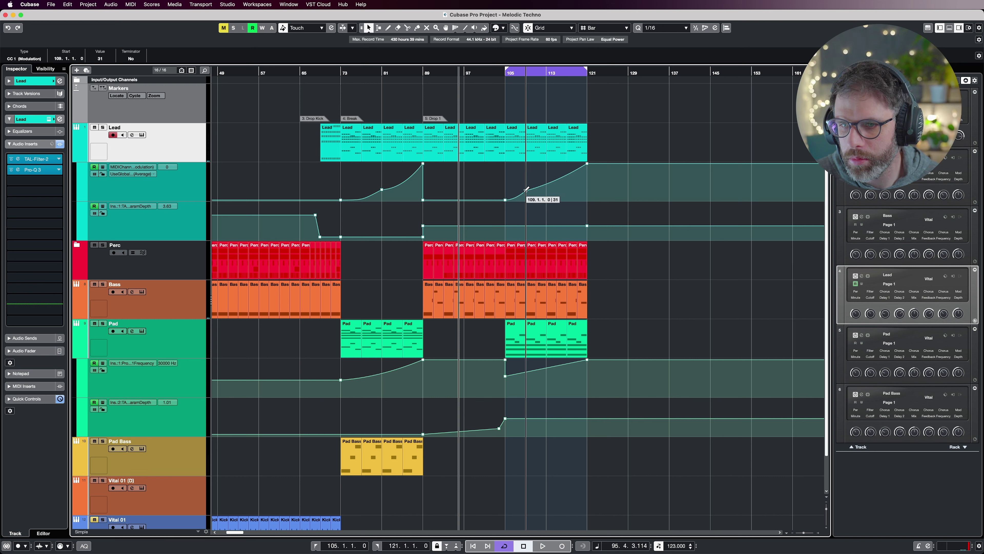
click(557, 183)
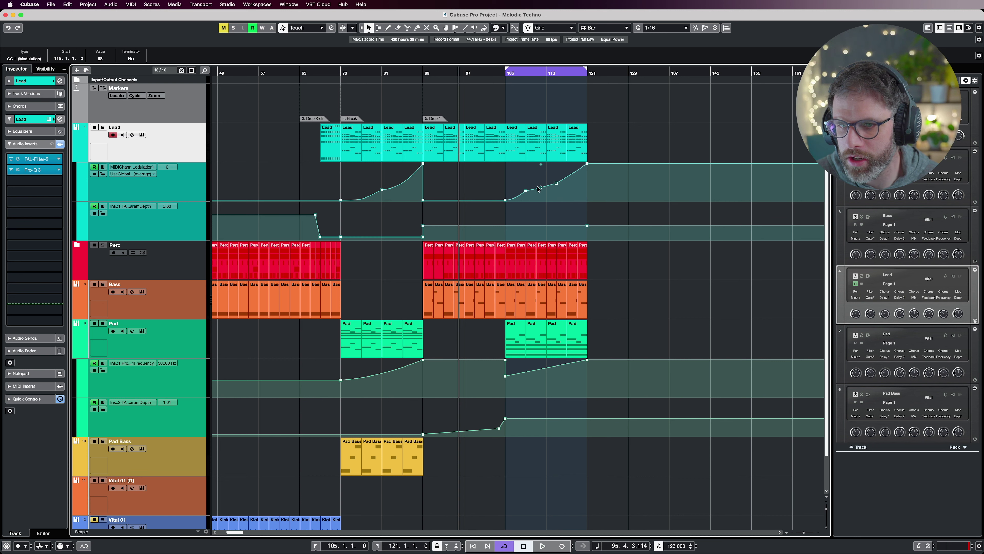
click(543, 192)
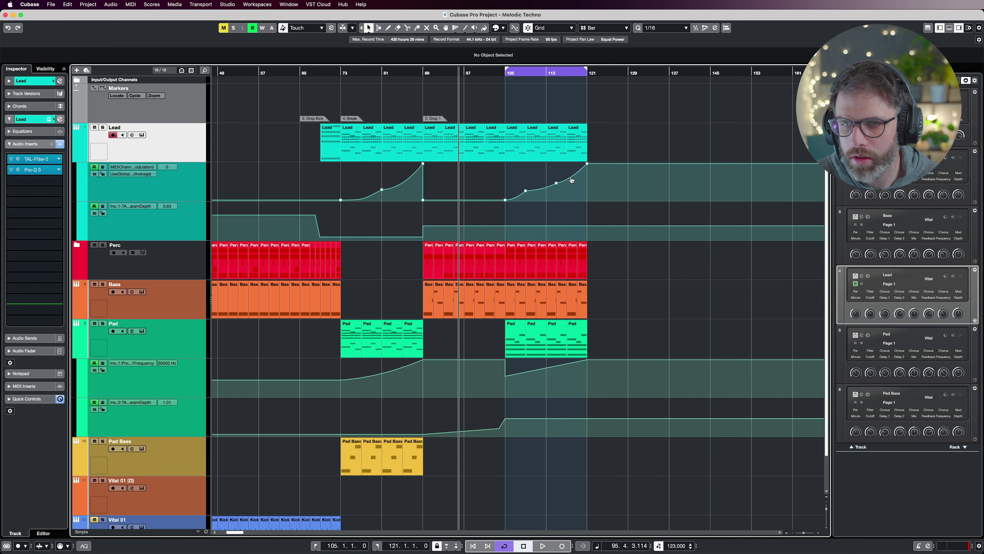
Drop the ramp's bar-121 end point to 0 and play from bar 105 to hear it
click(499, 78)
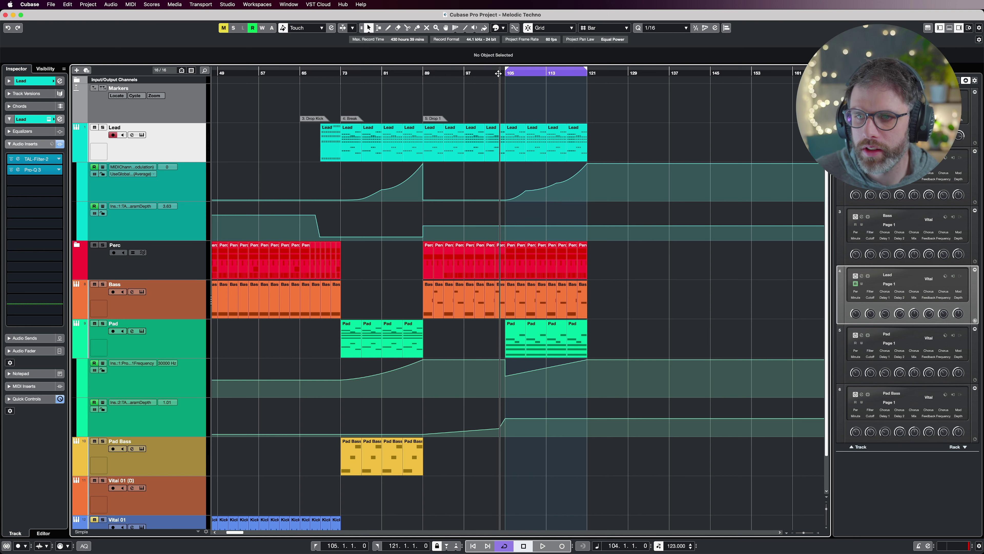
click(579, 172)
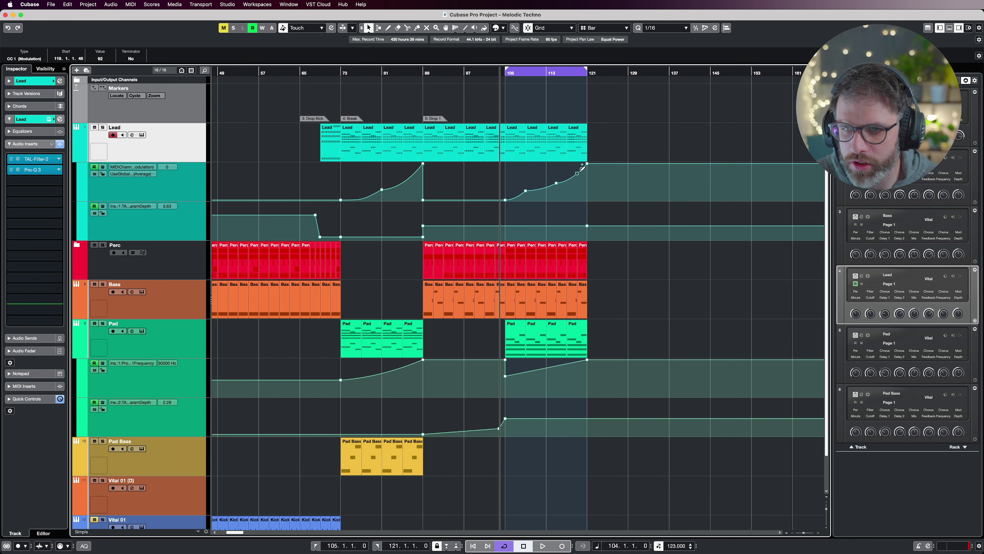
drag(587, 164, 584, 187)
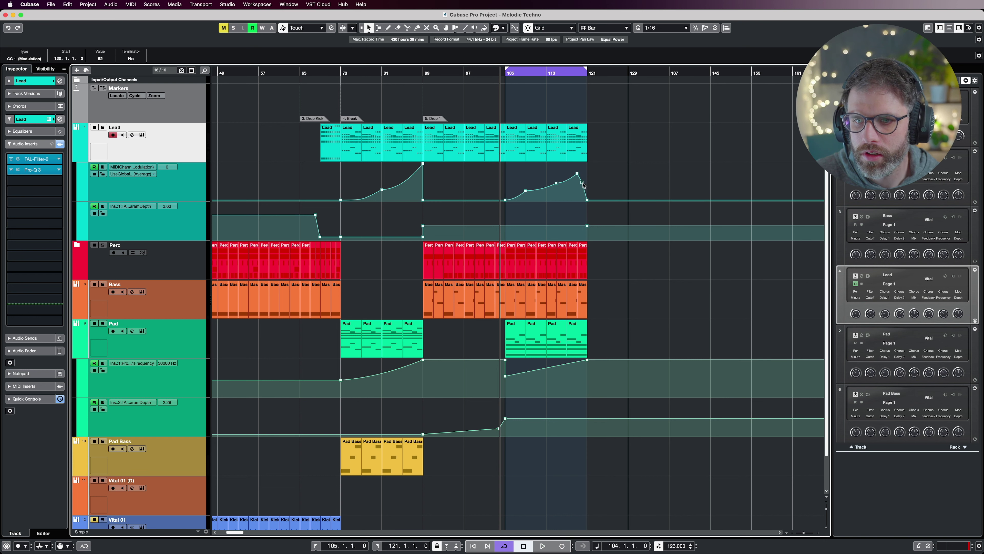
click(584, 186)
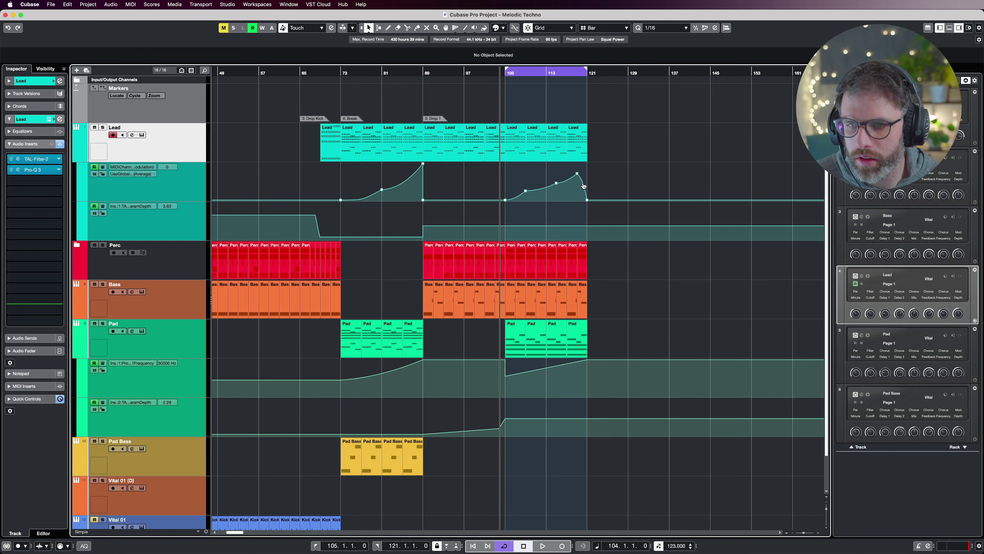
key(space)
click(506, 74)
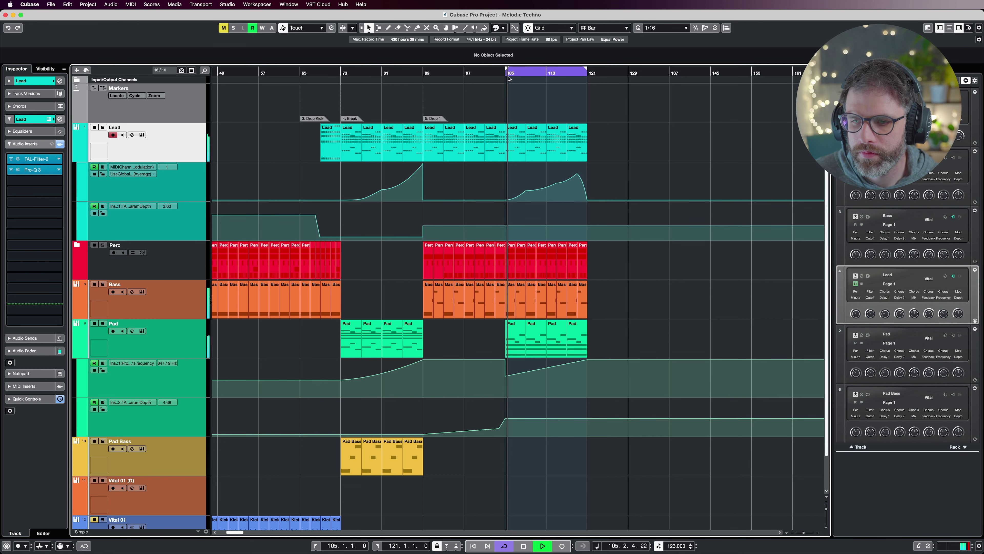
click(535, 71)
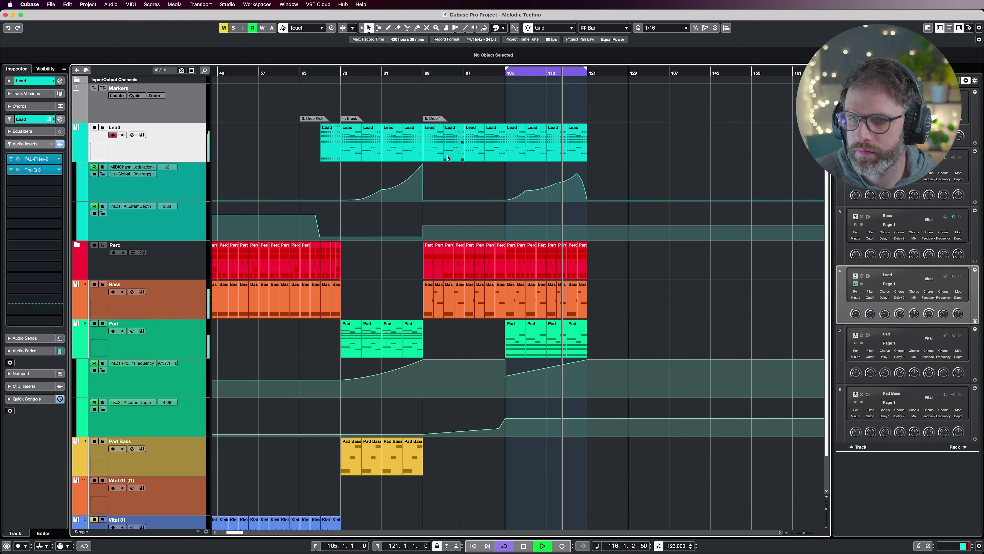
Open the last Lead part at bar 117 in the Key Editor, then close it
click(575, 138)
double_click(575, 138)
key(h)
key(h)
key(h)
key(h)
key(h)
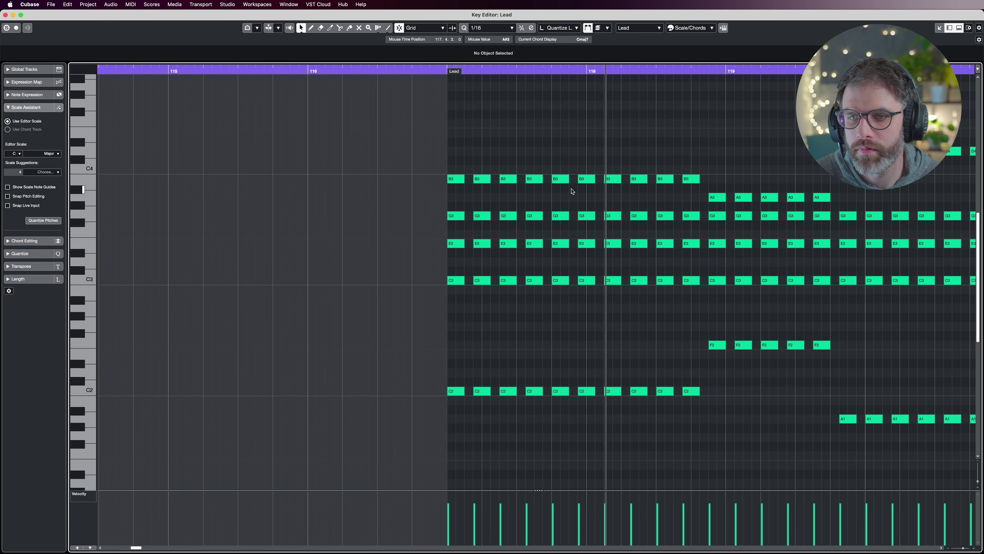
key(Escape)
Open the Lead's Vital instrument, stop playback, solo the Lead, and move Vital's window down
click(50, 119)
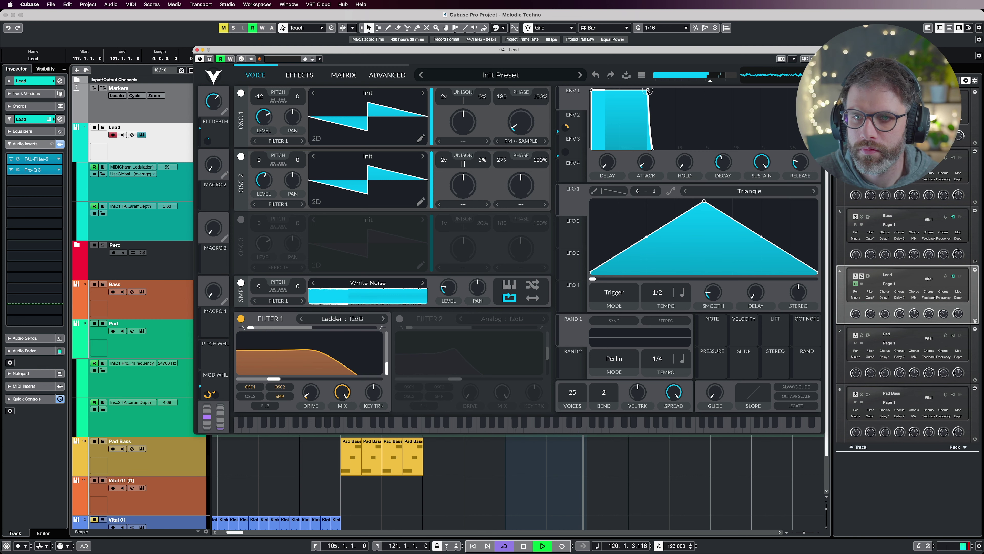
key(space)
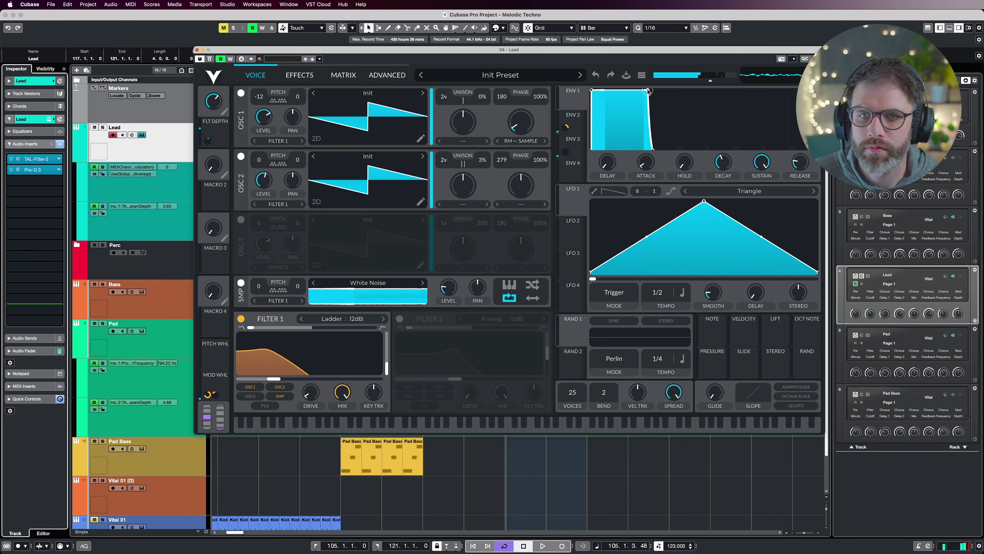
click(103, 128)
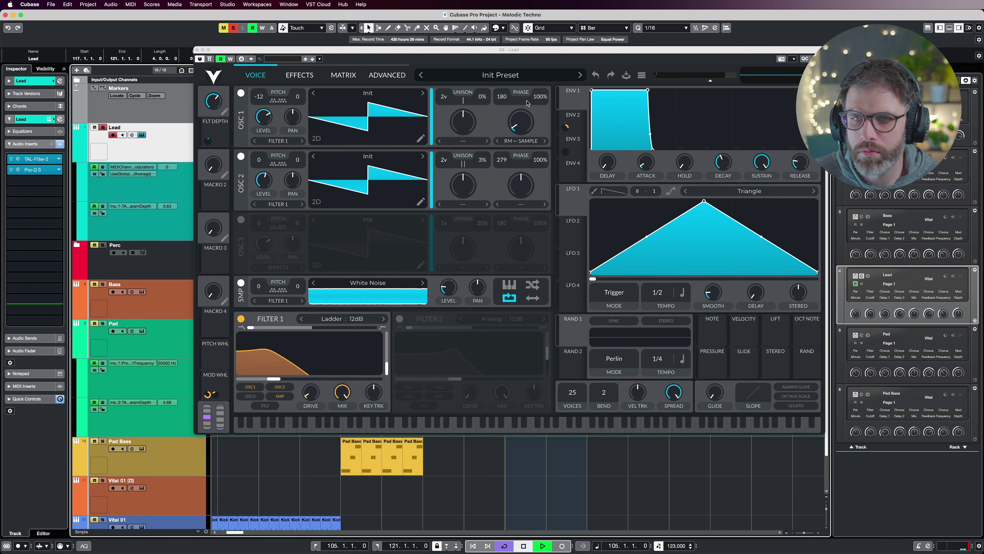
drag(542, 52, 549, 359)
Shape Vital's ENV 1 into a short pluck by lowering its peak and decay
click(340, 73)
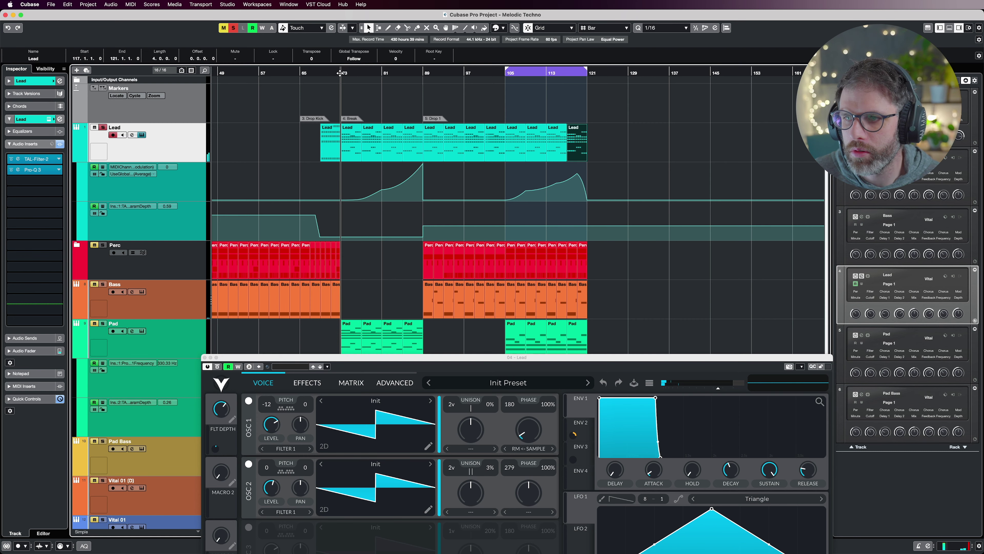
drag(516, 357, 402, 62)
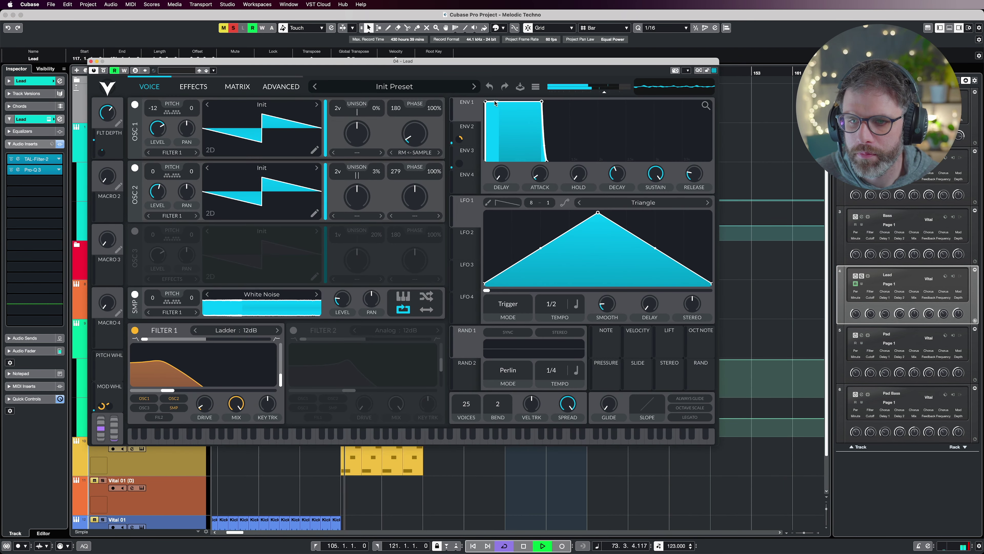
drag(541, 103, 504, 123)
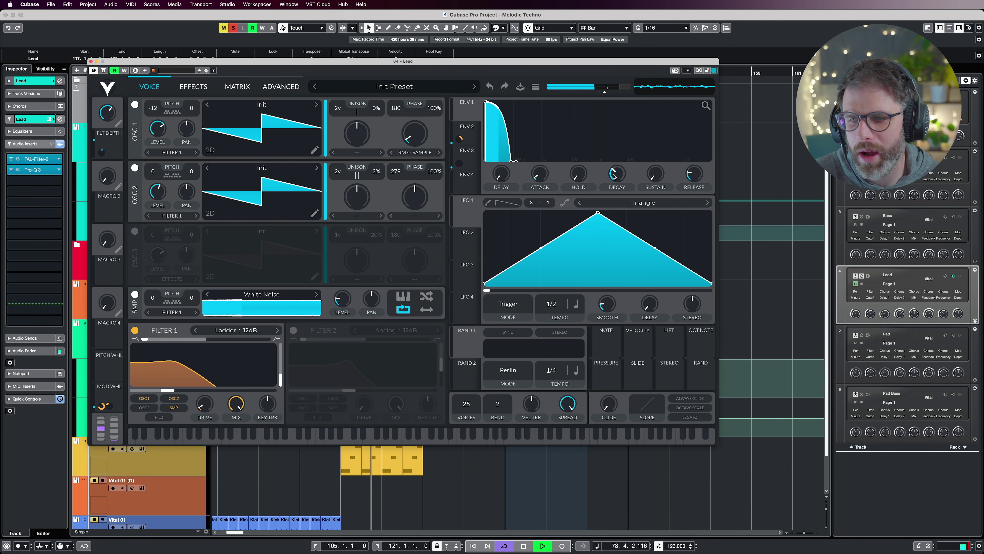
drag(614, 176, 615, 179)
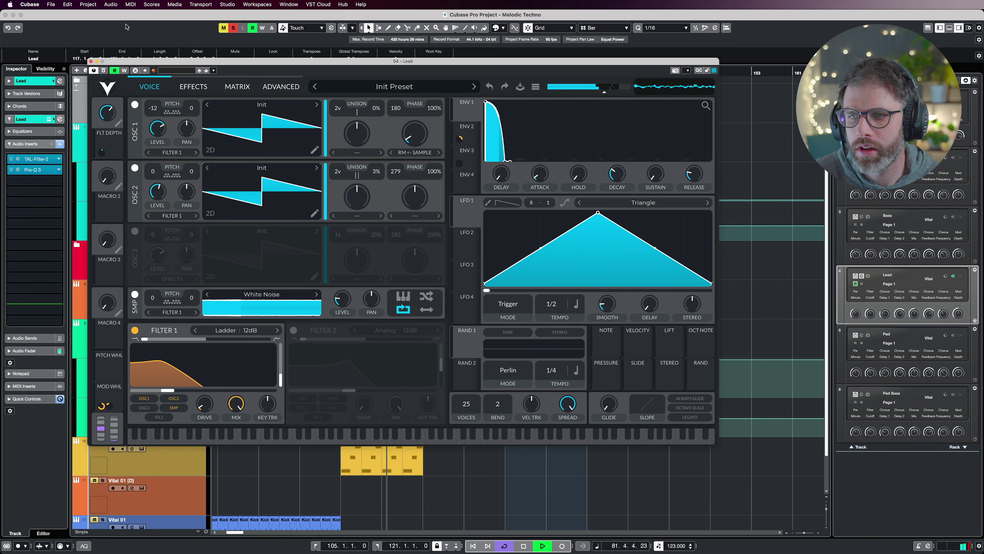
Turn off soloing, adjust the envelope sustain, and close the Vital window
click(234, 27)
drag(255, 67, 350, 194)
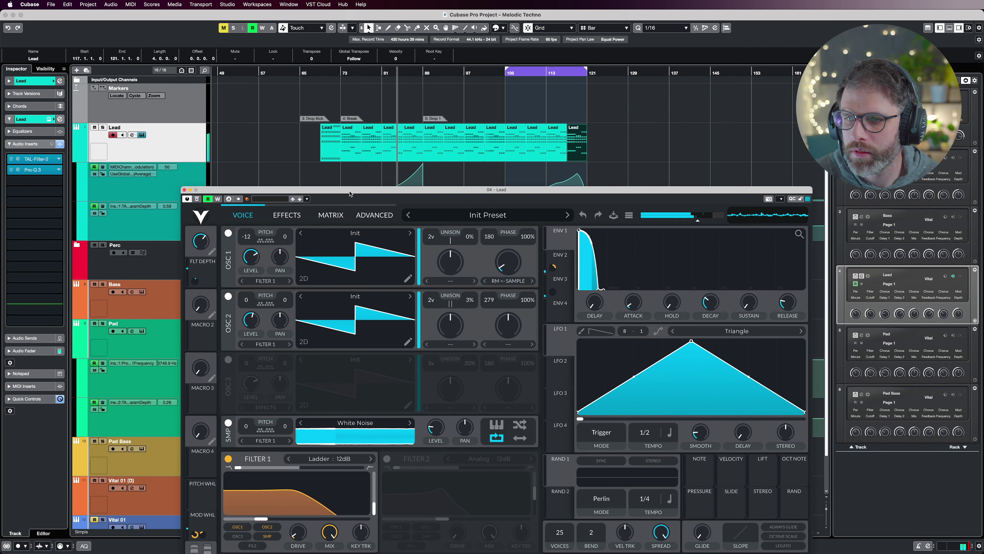
drag(754, 309, 752, 551)
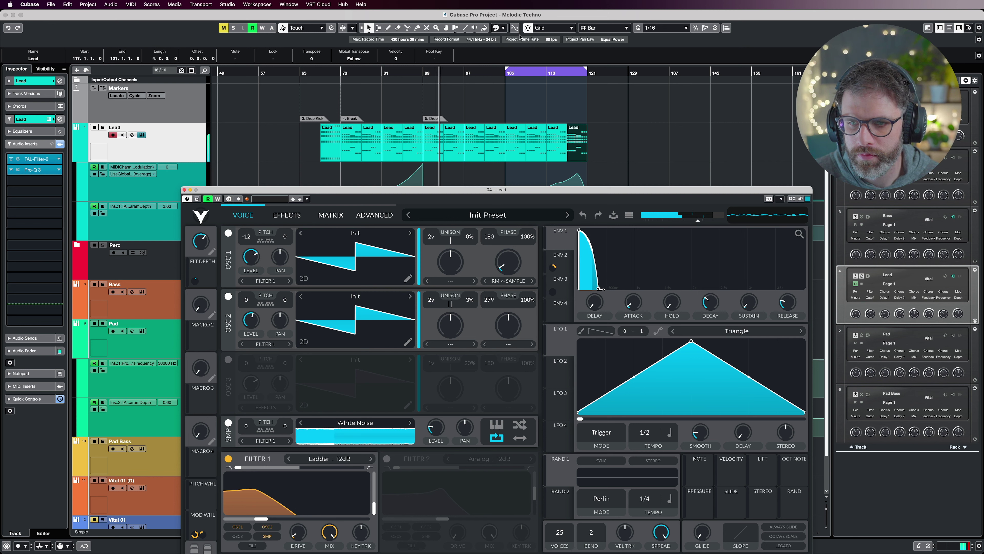
click(505, 73)
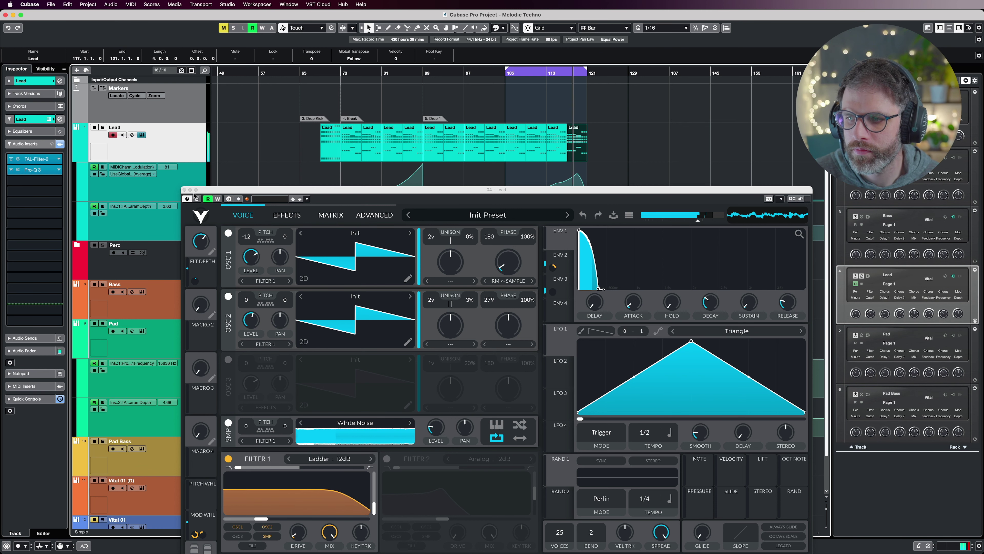
key(super+w)
click(624, 136)
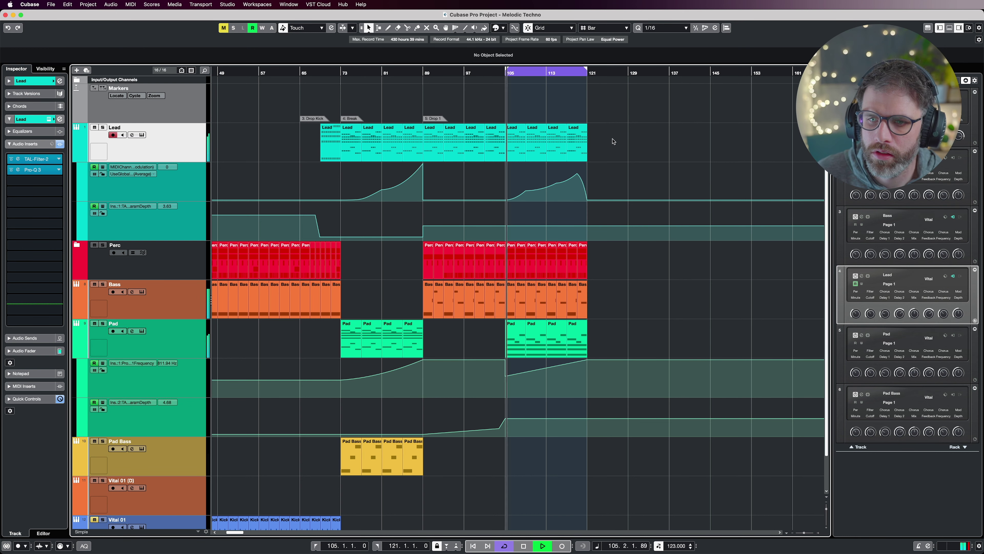
Hide the Lead and Pad automation lanes and move the loop range to bars 121–137
click(78, 158)
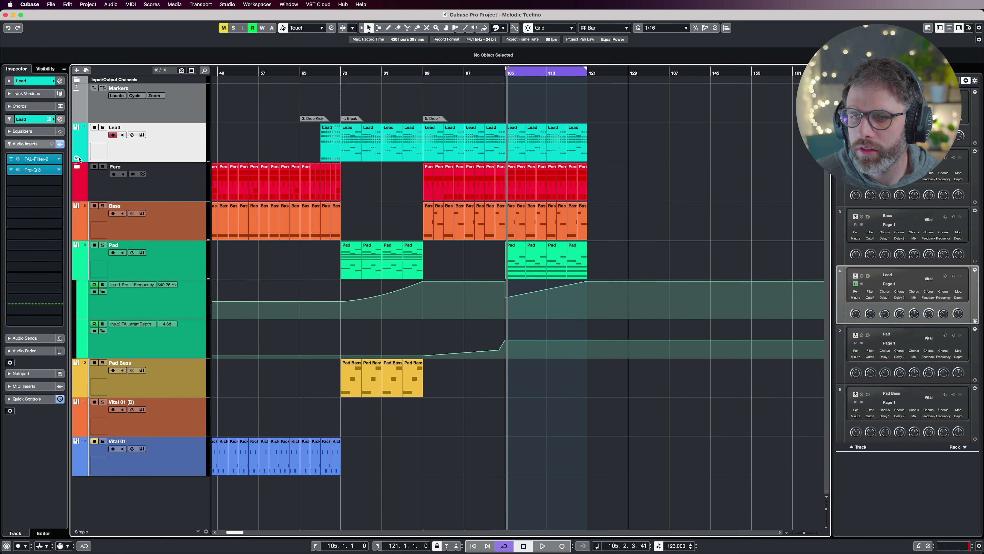
click(76, 276)
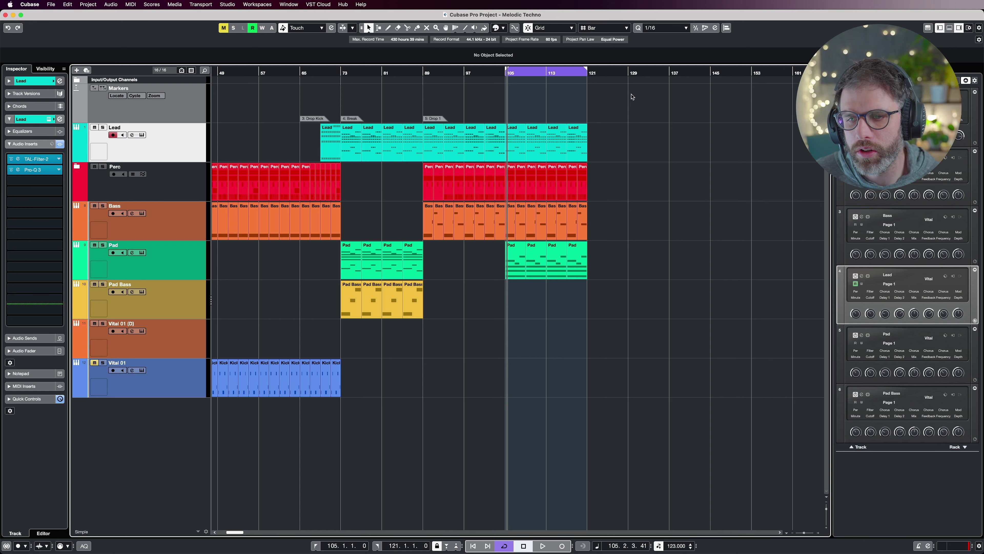
drag(550, 71, 630, 78)
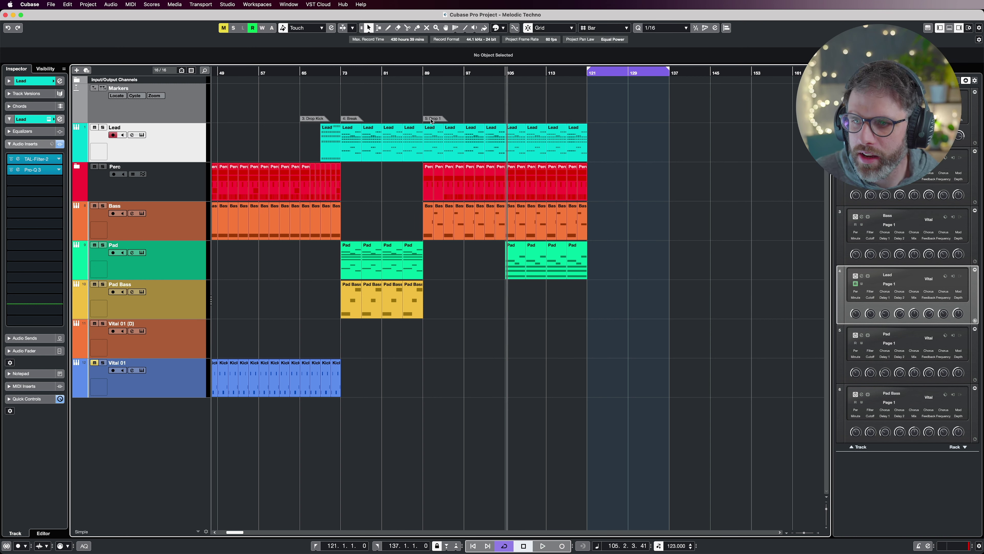
Copy the Break marker to bar 121 and the Drop 1 marker to a later bar
click(351, 120)
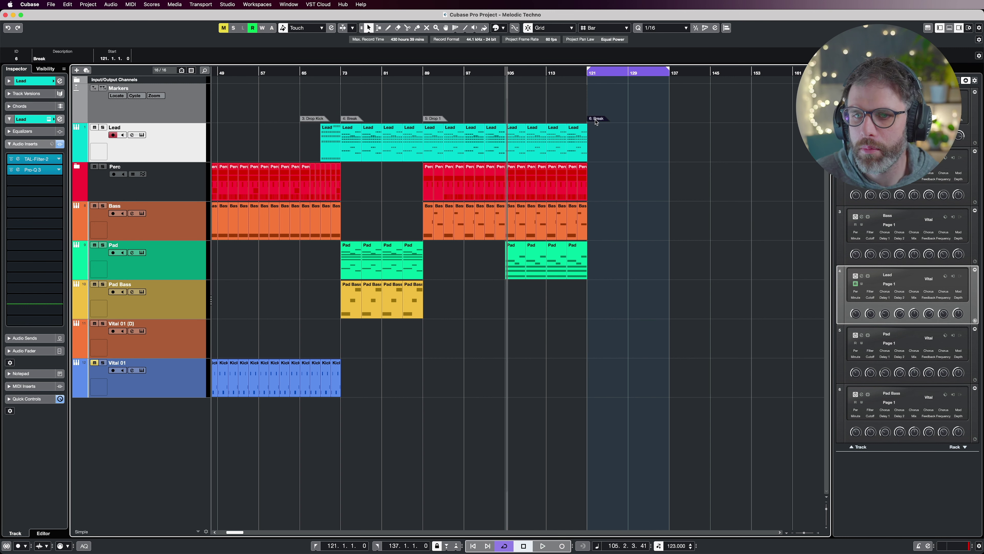
click(596, 120)
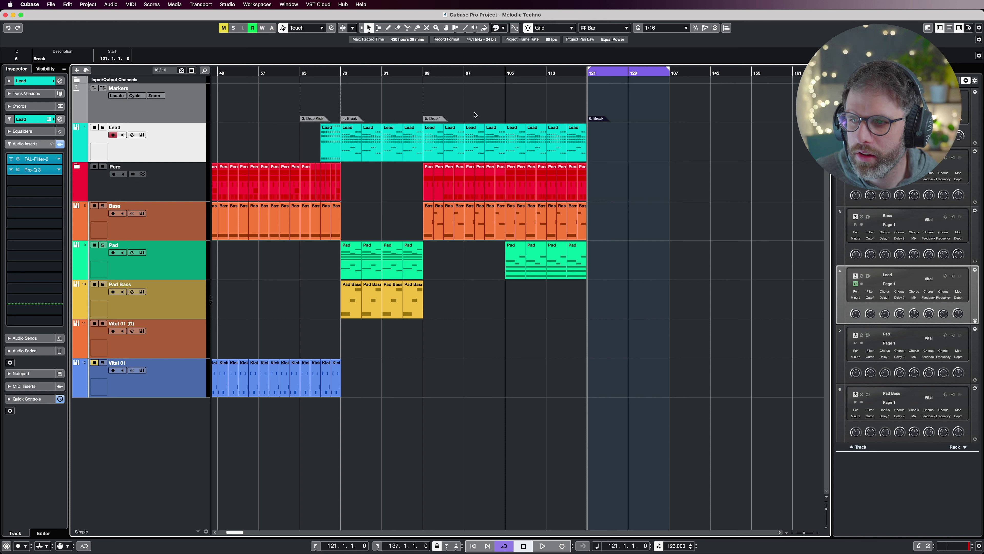
drag(440, 121, 761, 124)
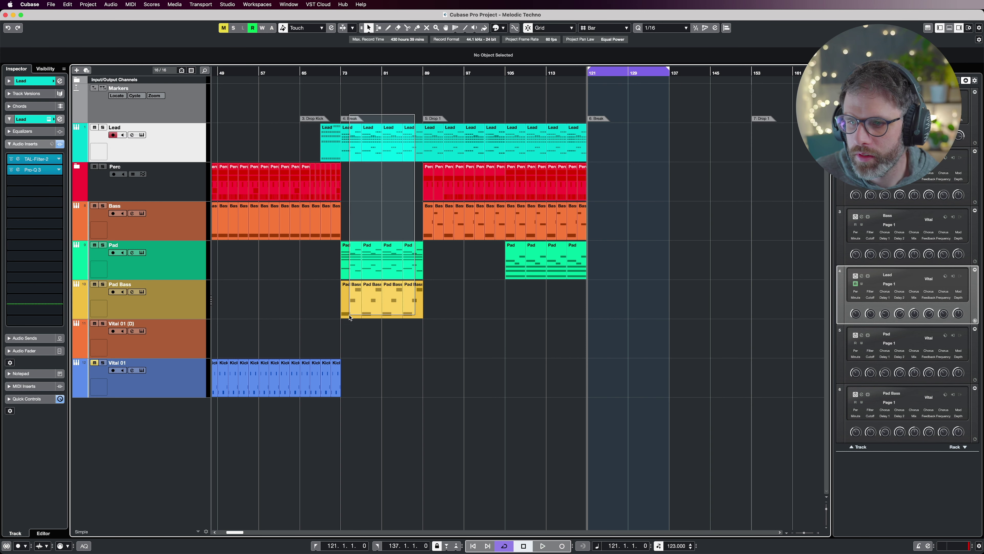
Copy the bar 73–89 break parts to bar 121 and repeat them at bar 137
click(411, 117)
mouse_move(352, 305)
mouse_down()
mouse_move(615, 305)
mouse_move(599, 305)
mouse_up()
key(super+d)
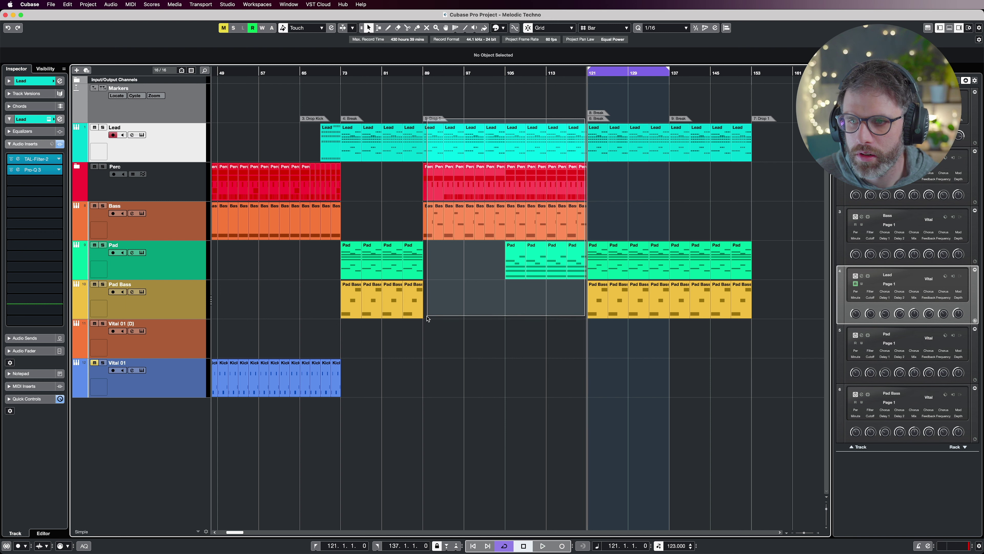
Copy the Drop 1 parts from bars 89–121 to bar 153, deleting the extra Drop 1 marker
click(433, 116)
drag(429, 141, 758, 143)
click(761, 99)
key(Delete)
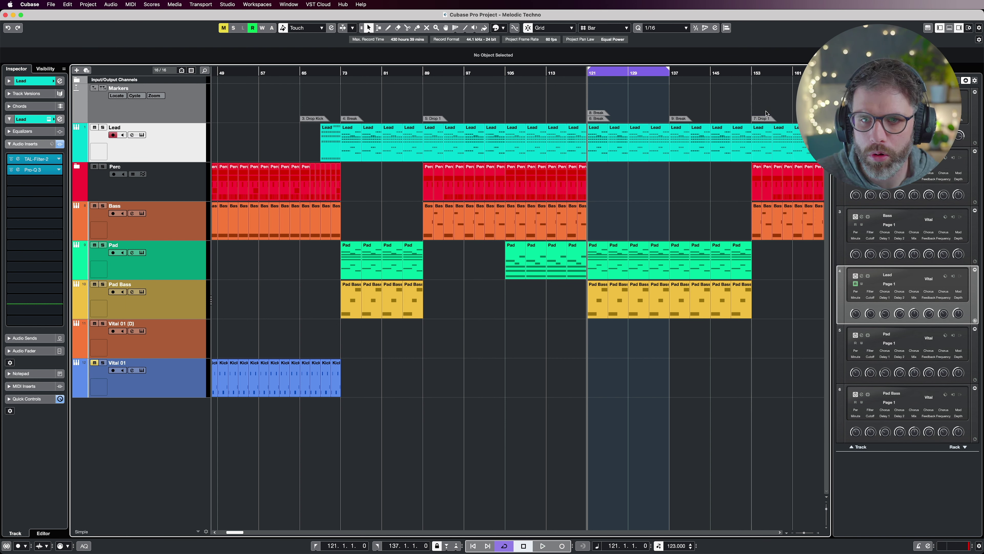
Delete the Lead parts from the bars 121–153 break and select the 8: Break marker
scroll(734, 259, right, 5)
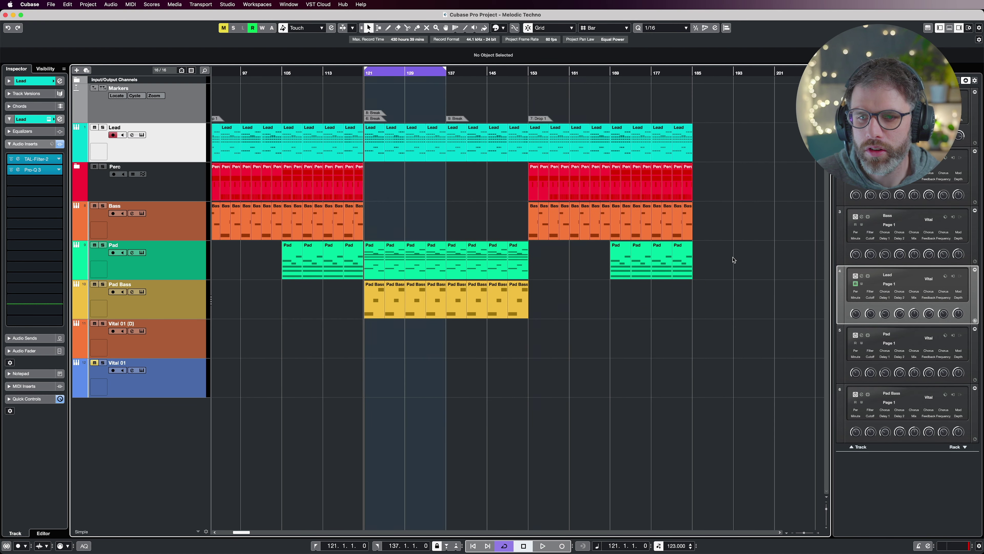
drag(513, 171, 375, 147)
key(Delete)
click(373, 113)
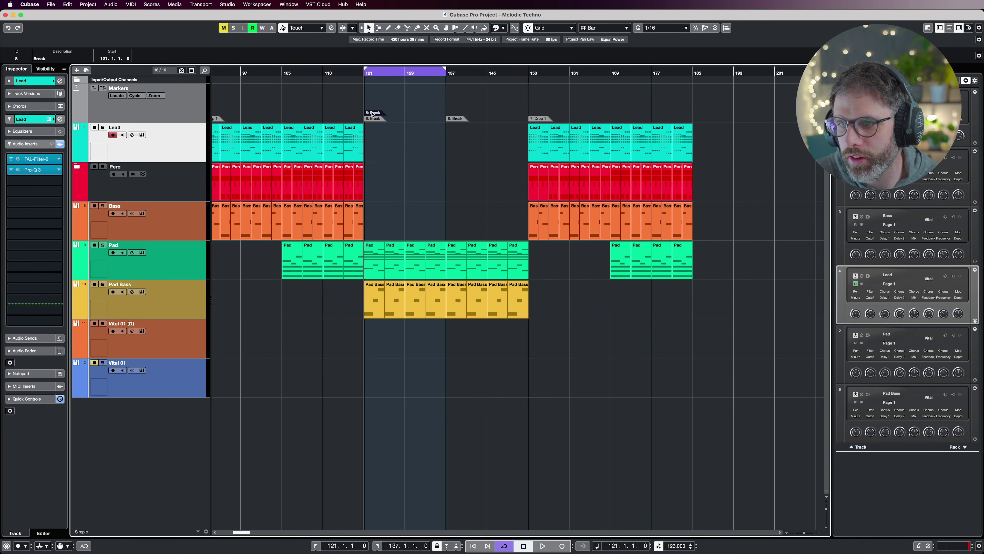
drag(372, 112, 205, 97)
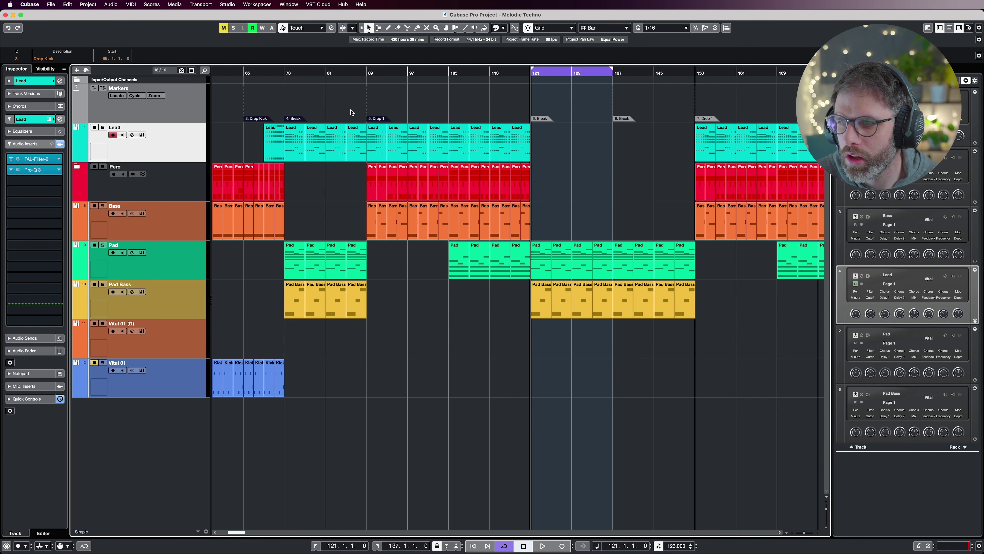
Rename the bar-121 Break marker to 'Break 2' in the Markers window
click(545, 118)
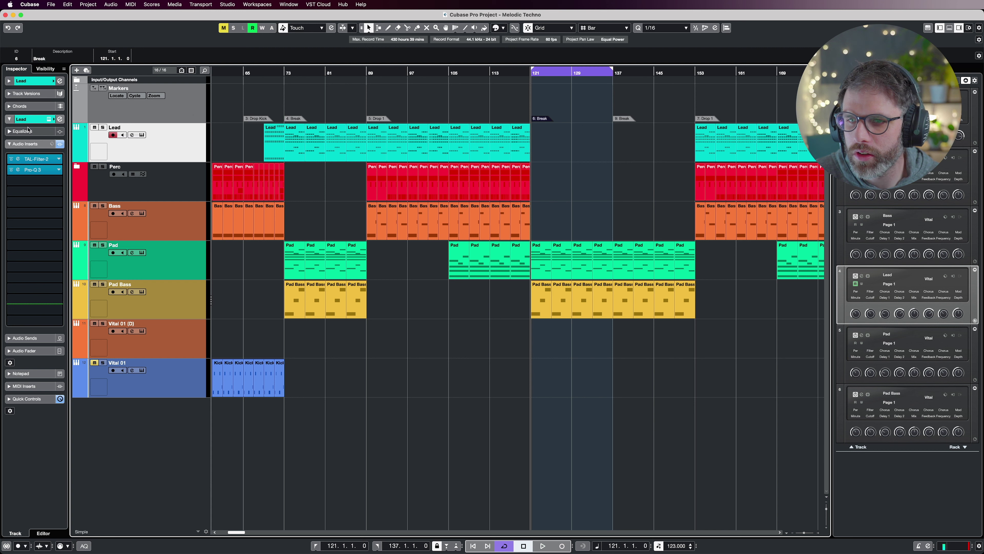
click(140, 111)
click(60, 82)
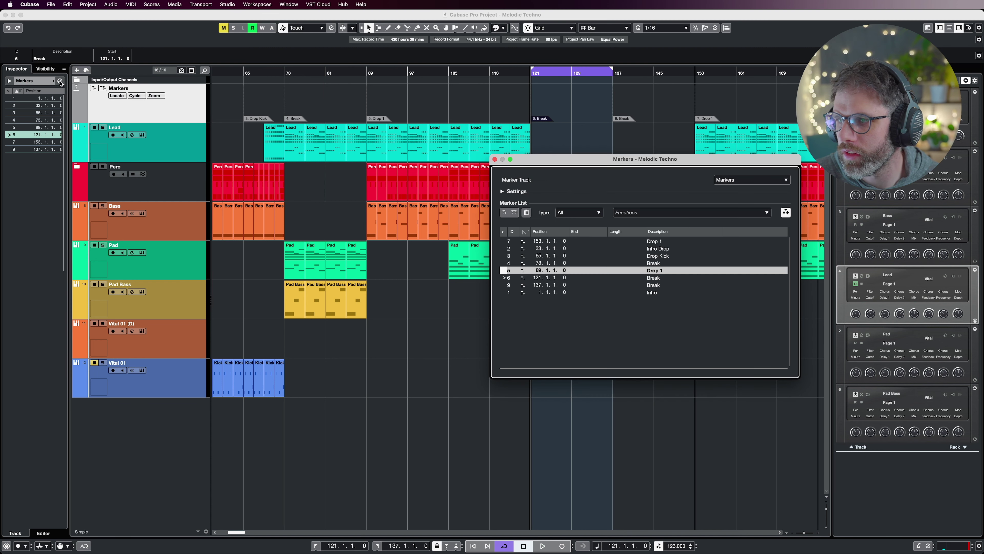
click(661, 279)
click(660, 277)
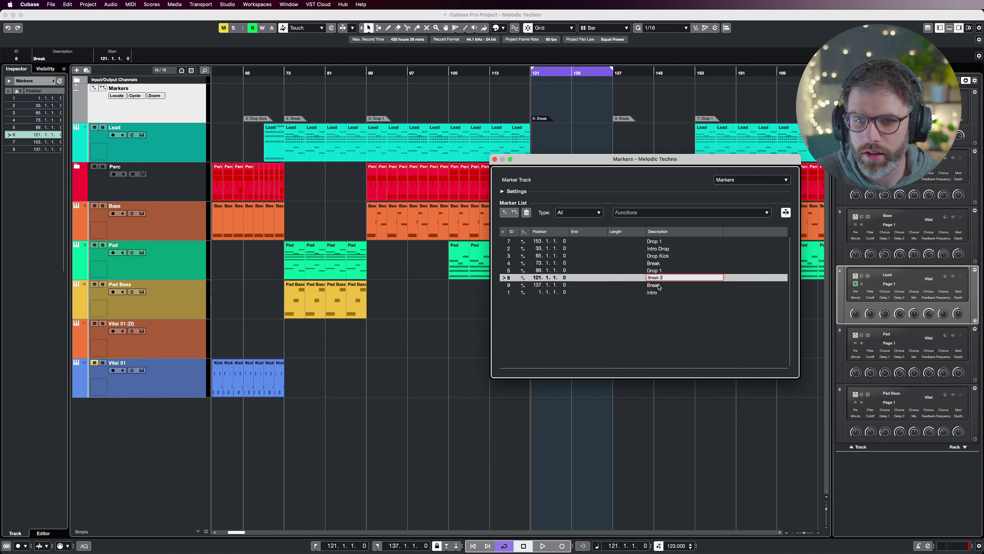
click(660, 286)
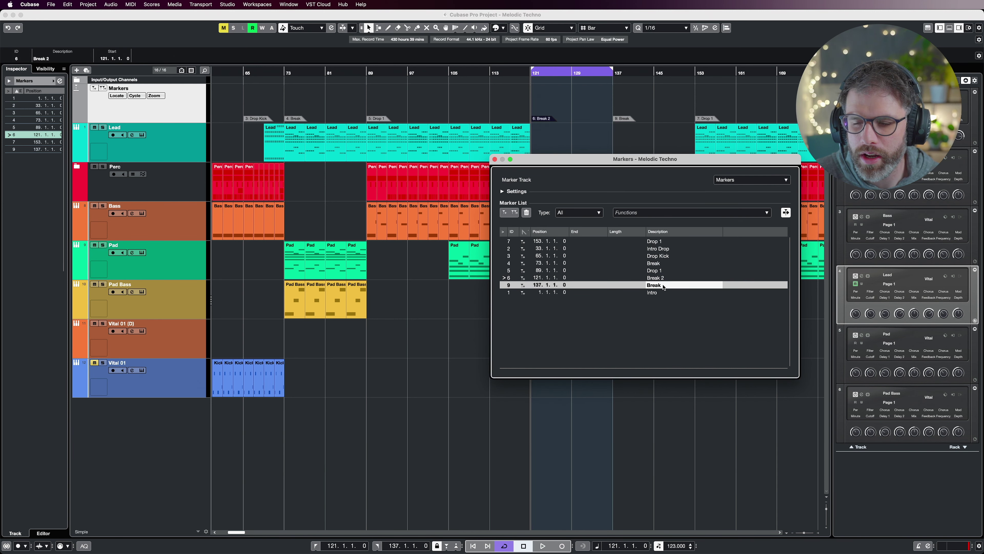
Remove the extra Break marker at bar 137 from the marker track
drag(643, 154, 620, 348)
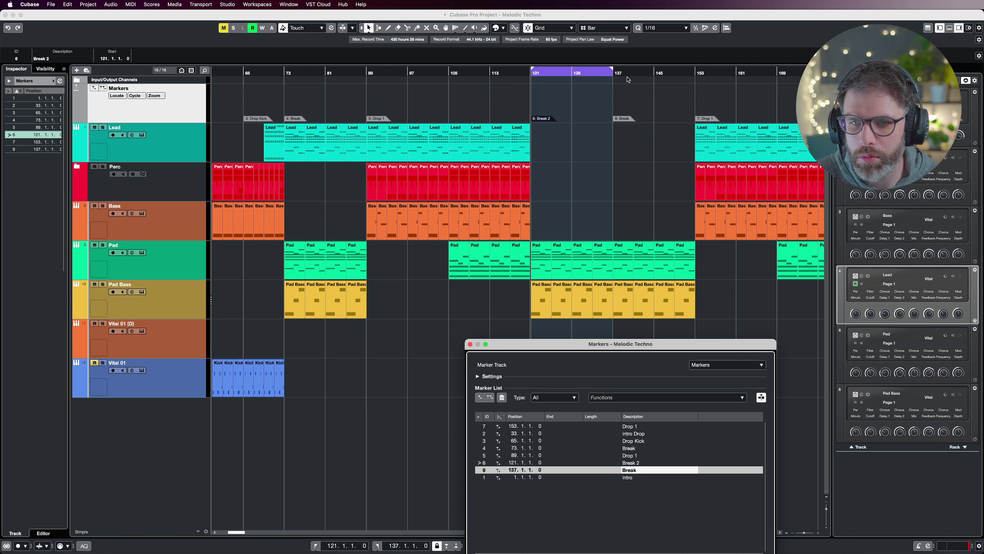
drag(623, 119, 622, 136)
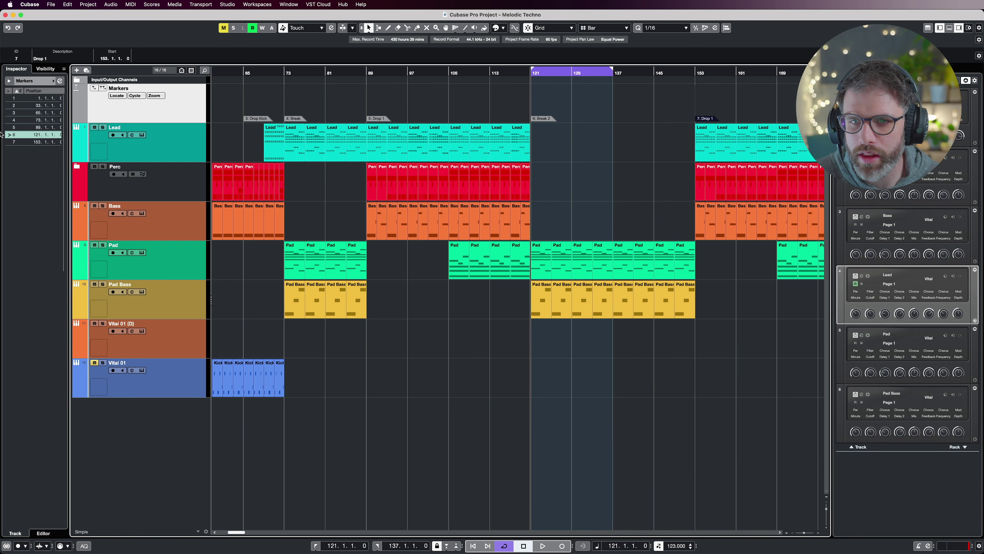
click(59, 81)
drag(715, 352, 601, 86)
Rename the bar-153 Drop 1 marker to 'Main Drop' and close the marker list
click(515, 205)
double_click(515, 205)
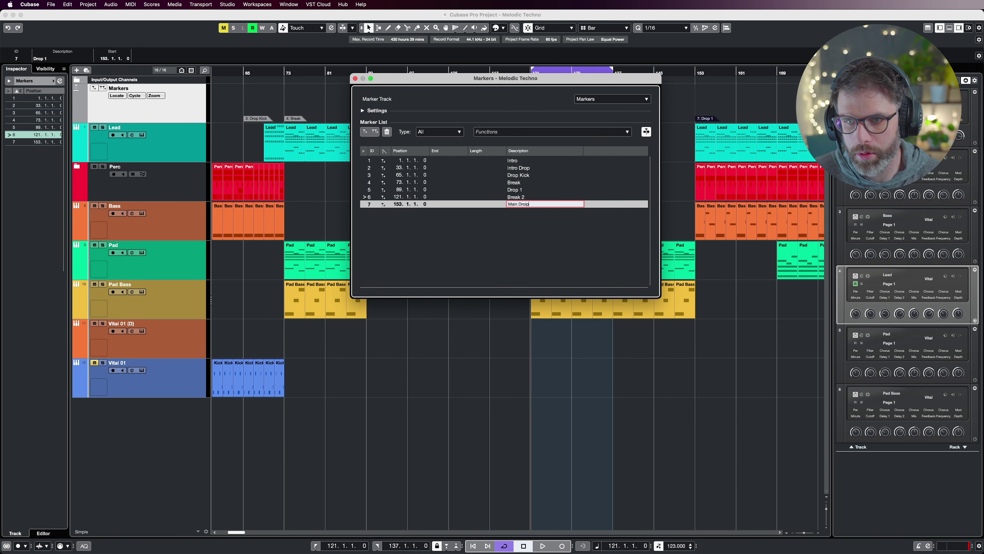
text(Main Drop)
key(Return)
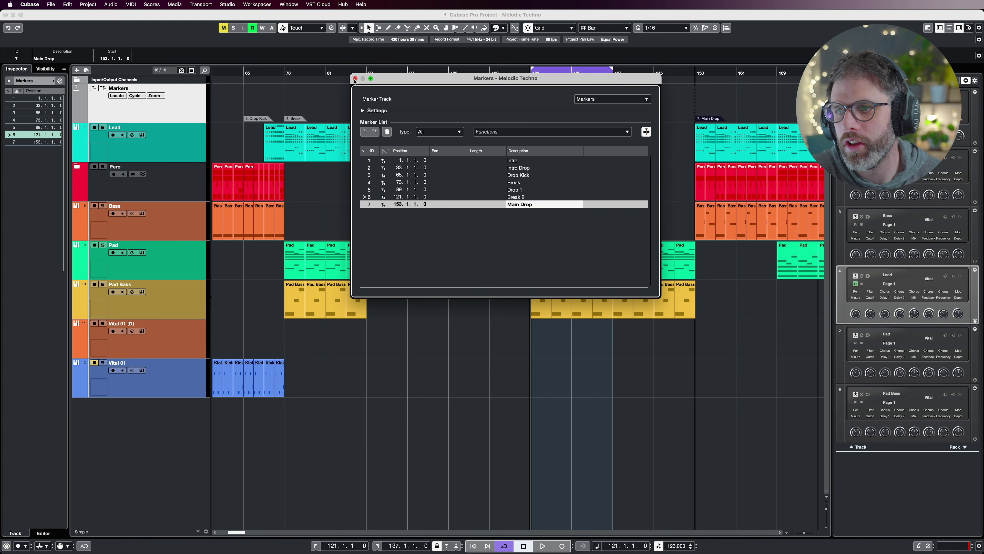
click(355, 80)
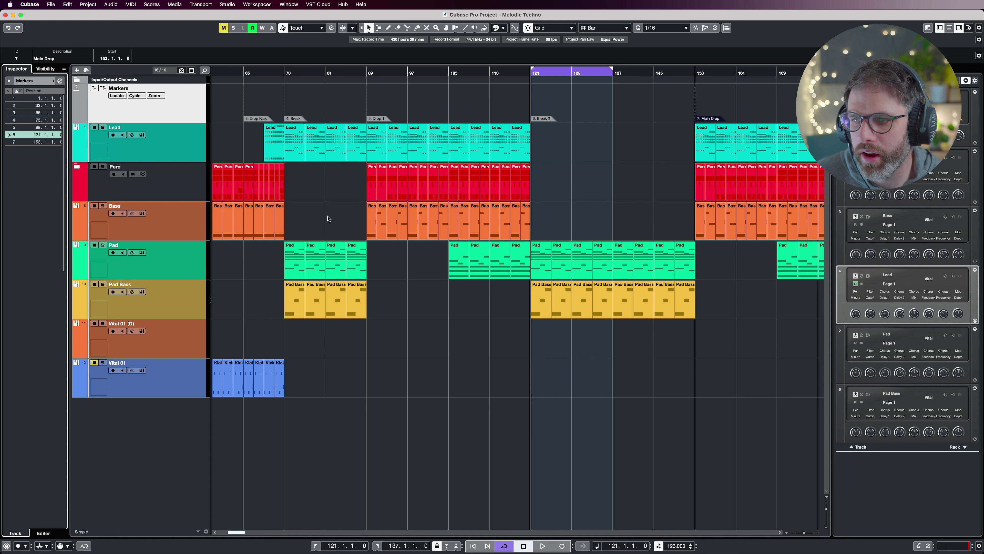
Expand the Perc folder, move the last Kick event from bar 119 to 117, and shorten its note
click(465, 232)
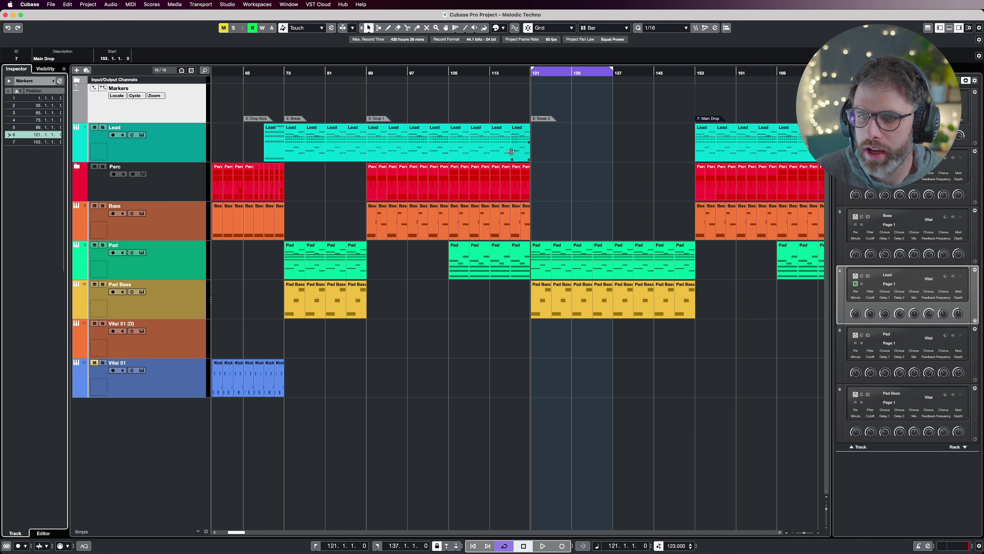
click(77, 166)
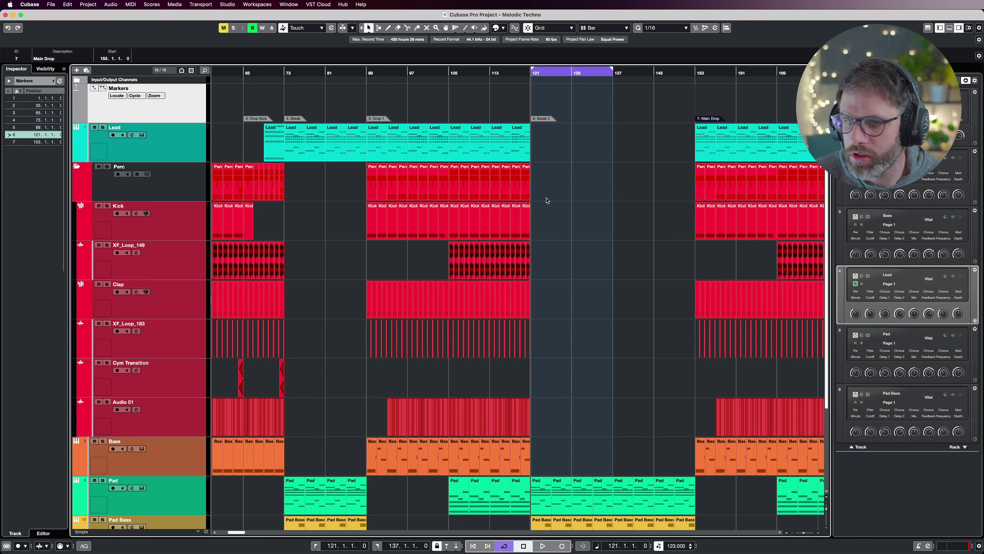
key(h)
key(h)
key(h)
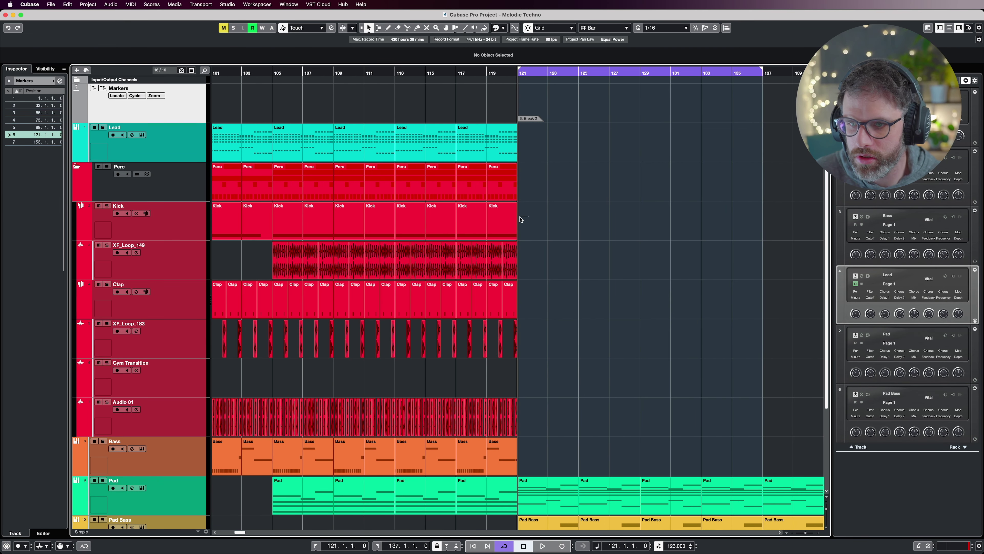
drag(500, 219, 107, 328)
double_click(476, 216)
key(Return)
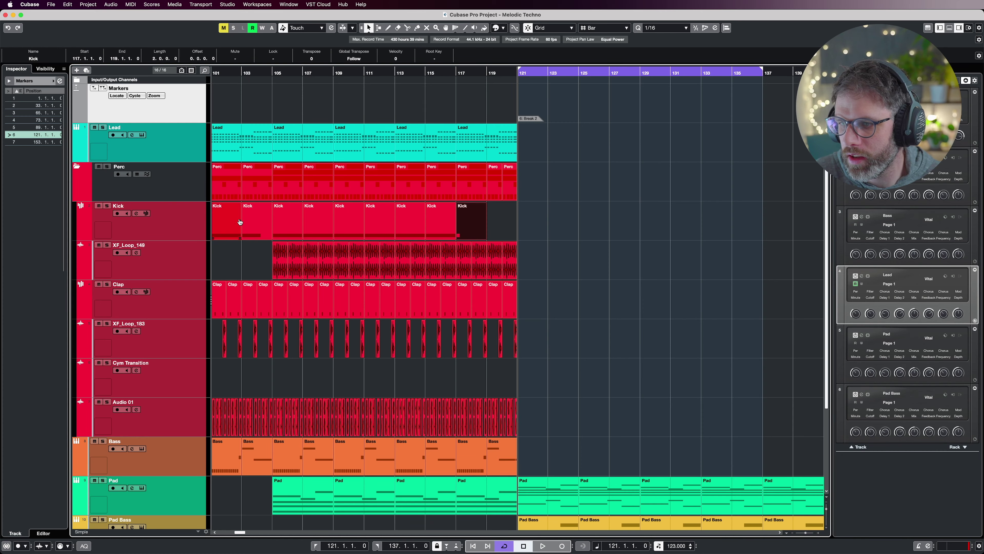
Play from bar 117 and show the Lead track's automation lanes
click(458, 72)
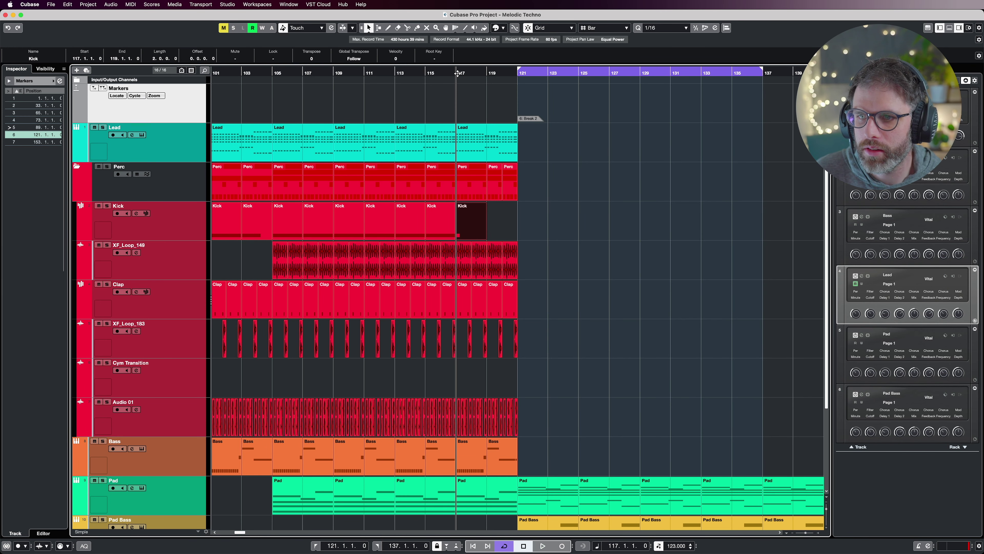
key(space)
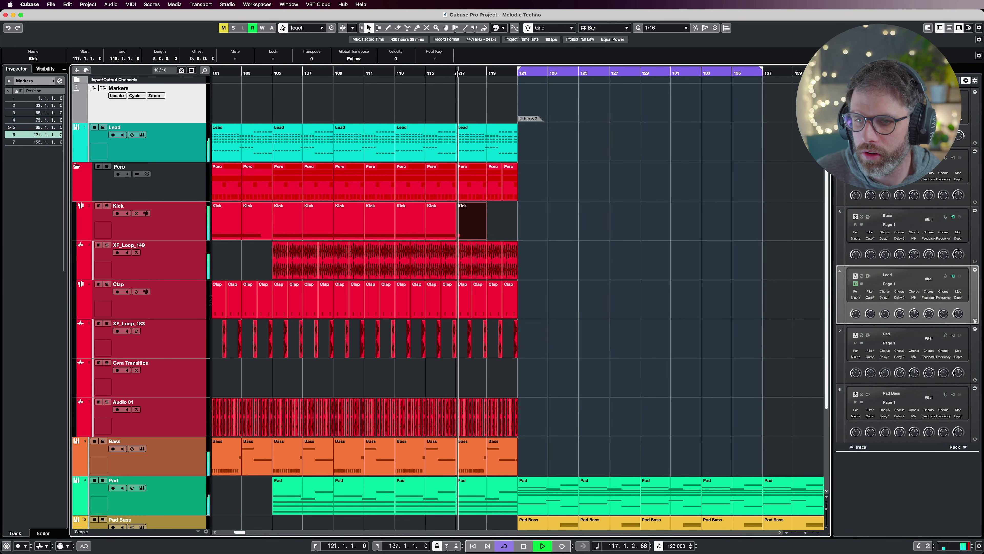
click(71, 159)
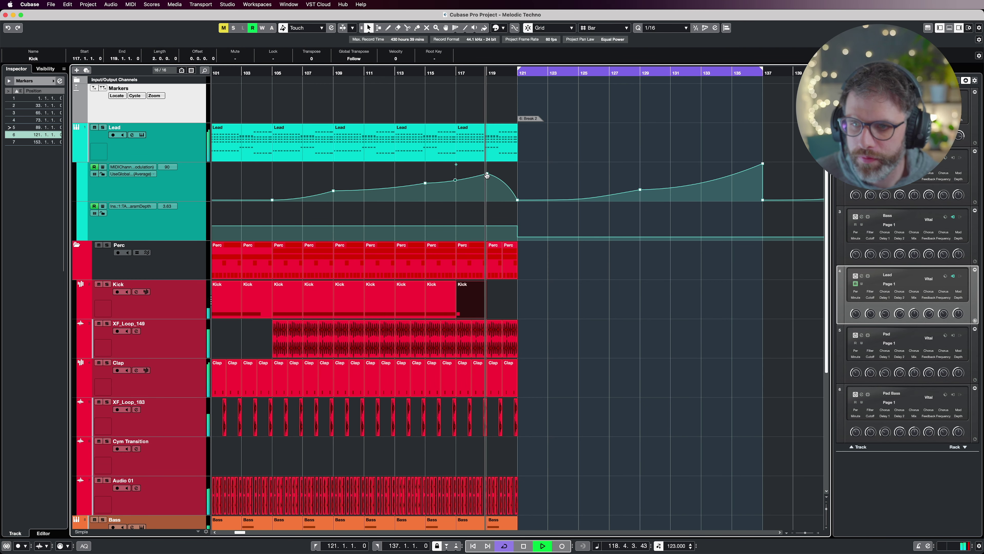
mouse_move(487, 176)
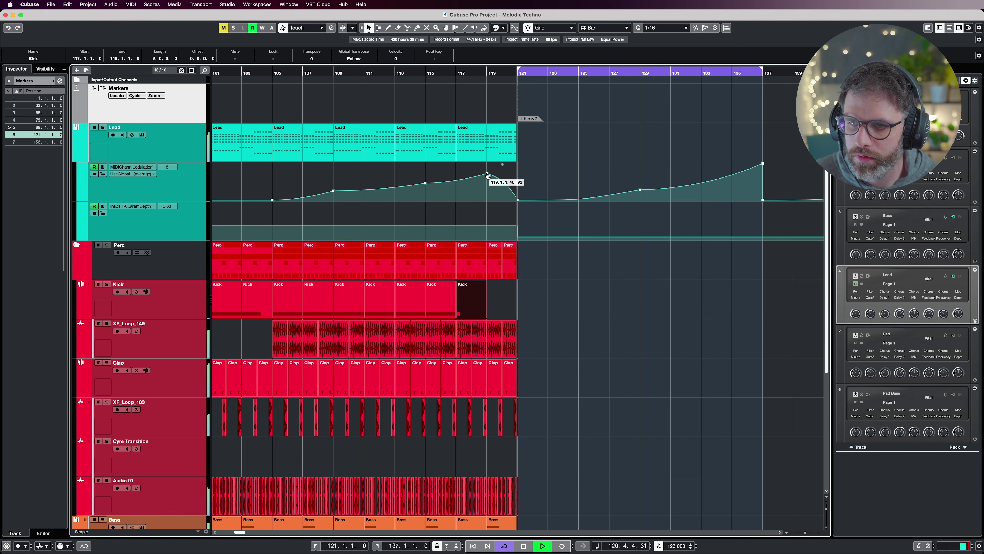
click(562, 311)
Stop playback, fold away the Perc folder and Lead automation, and zoom out to bars 1–185
key(g)
key(g)
key(g)
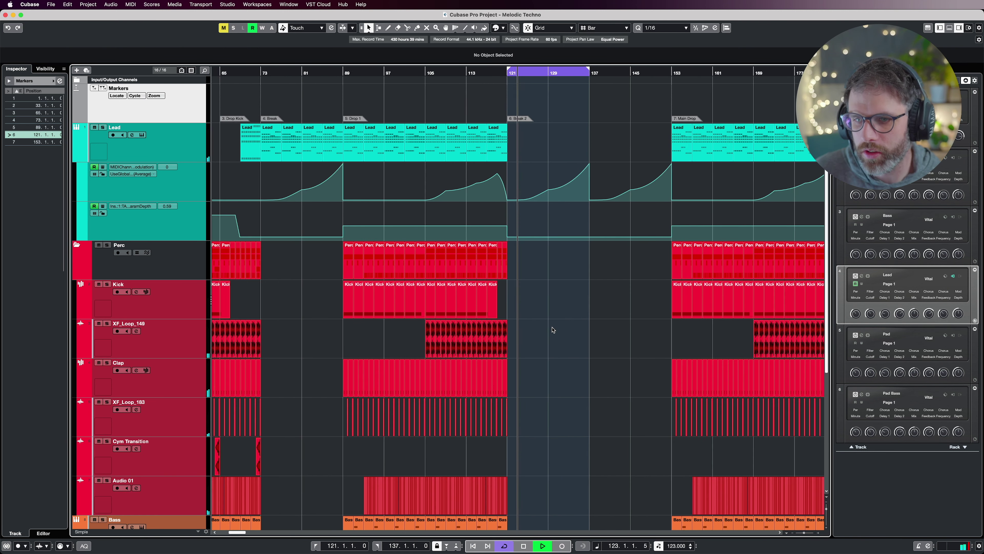
key(g)
scroll(553, 308, down, 5)
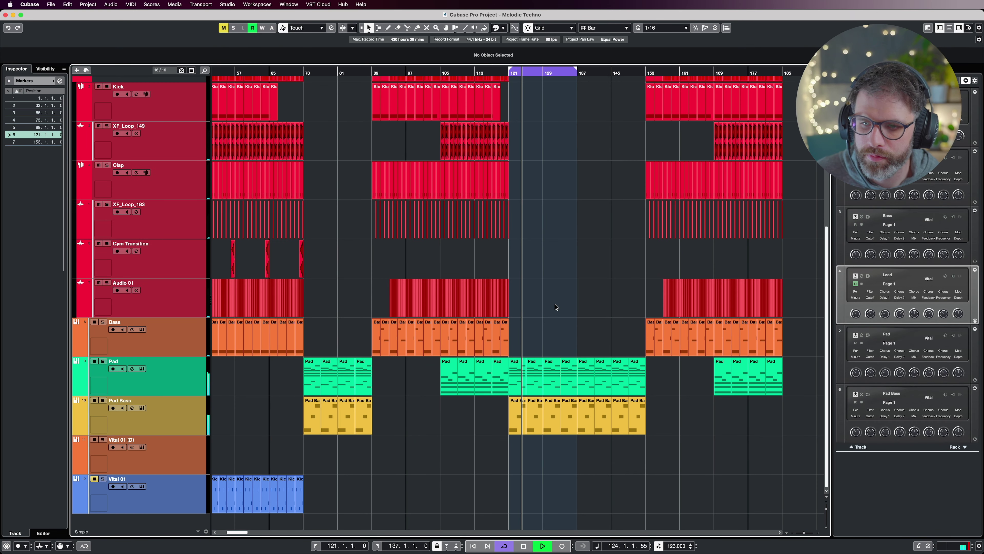
scroll(555, 307, up, 5)
key(space)
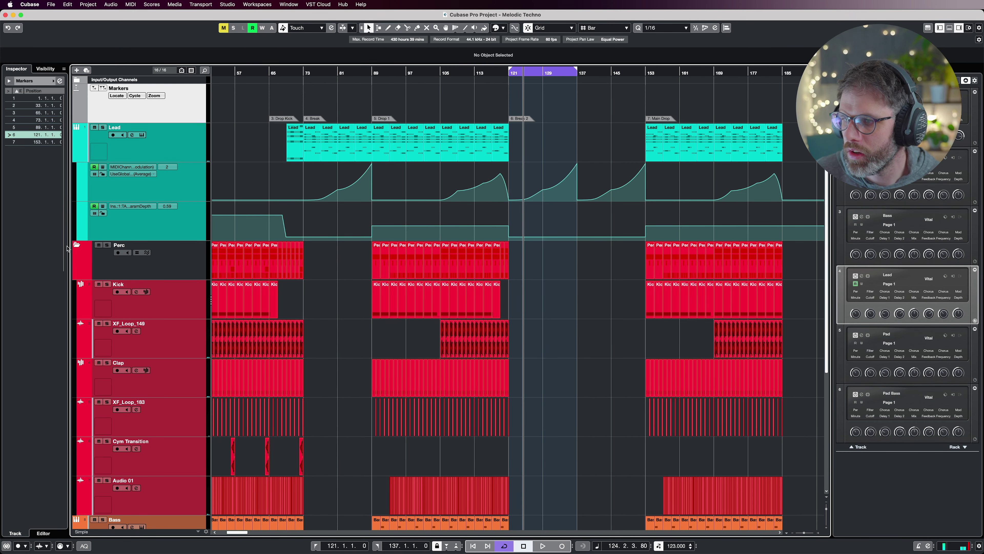
click(76, 244)
click(79, 160)
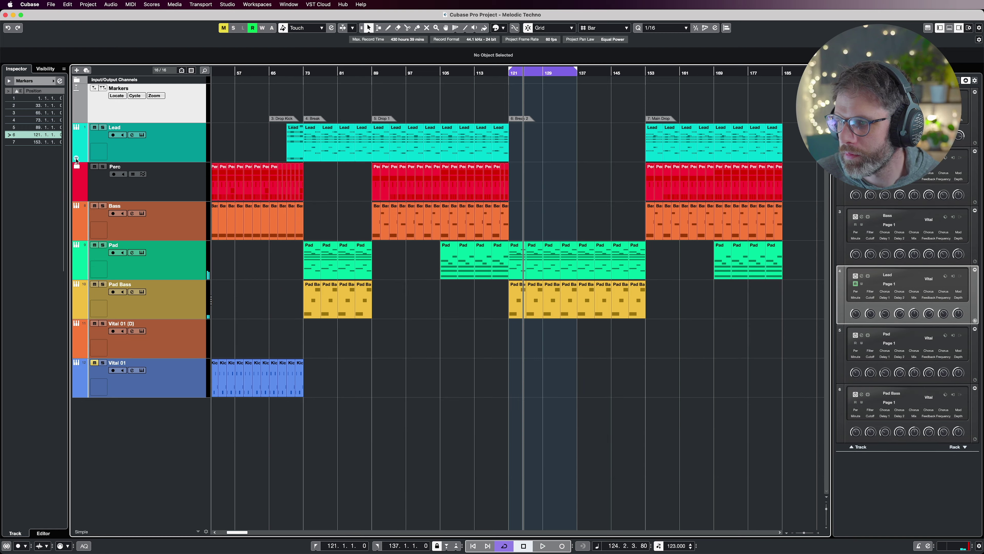
key(g)
key(g)
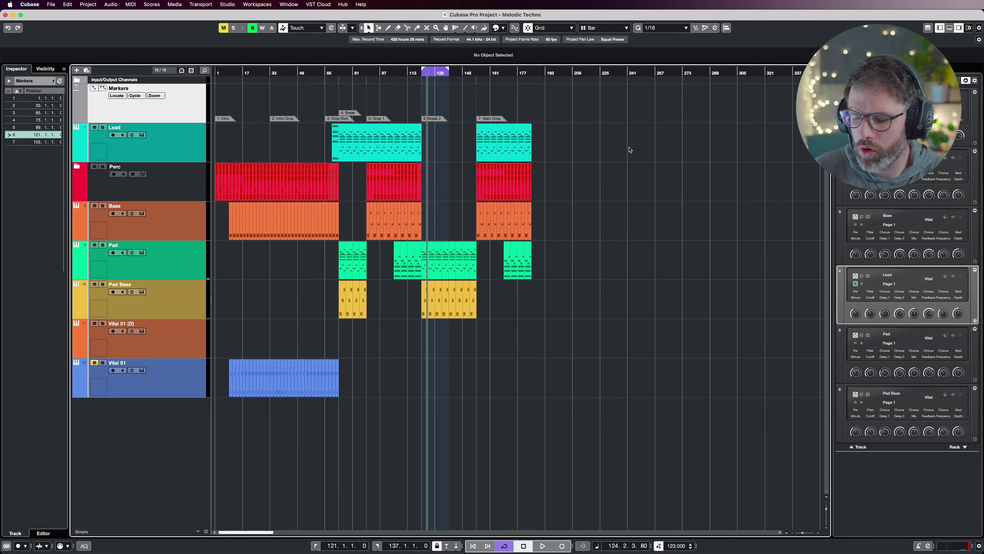
Zoom in around bar 121 to view the Pad track's frequency and depth automation curves
key(h)
key(h)
key(h)
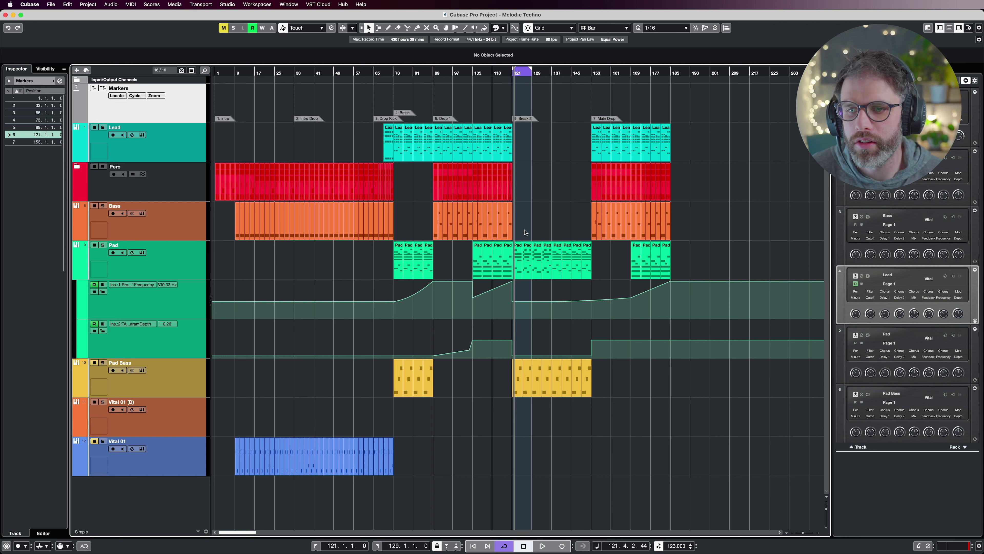
drag(519, 230, 590, 290)
click(589, 289)
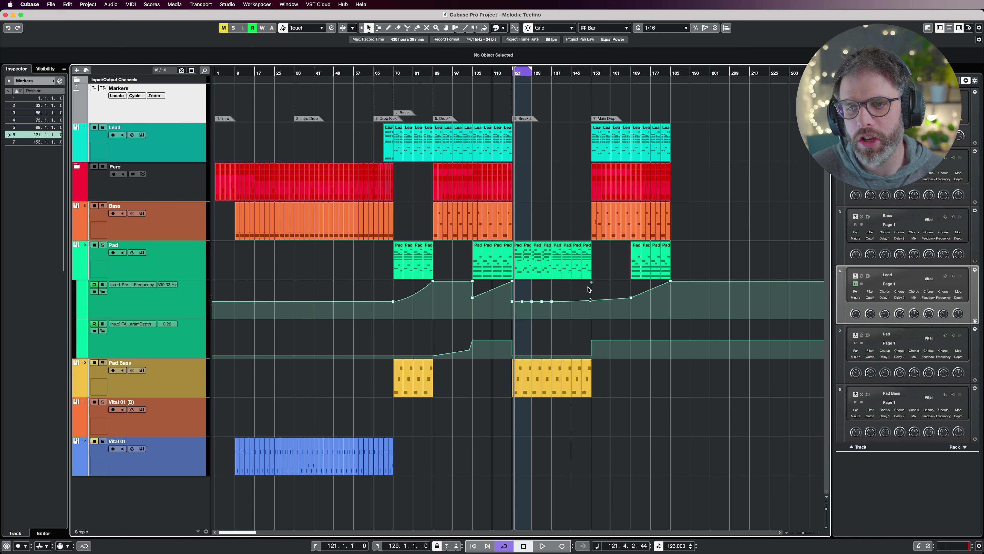